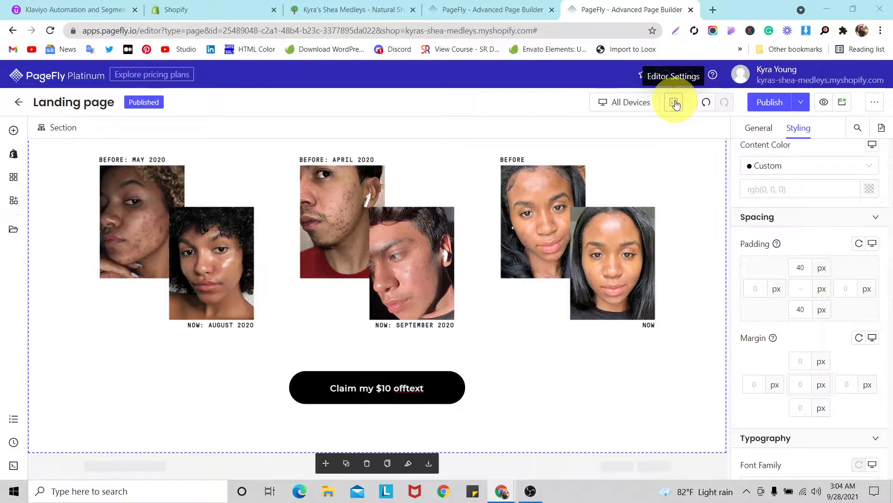
# Step: Review the landing page from the hero and press-logo band down to the before-and-after results section
pyautogui.scroll(9, 539, 286)
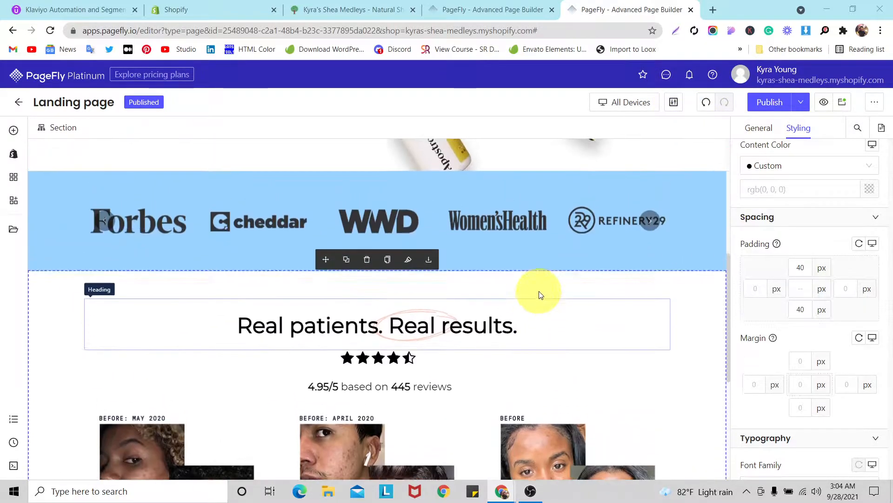
pyautogui.scroll(3, 540, 292)
pyautogui.scroll(-3, 582, 275)
pyautogui.scroll(3, 582, 275)
pyautogui.scroll(-4, 71, 253)
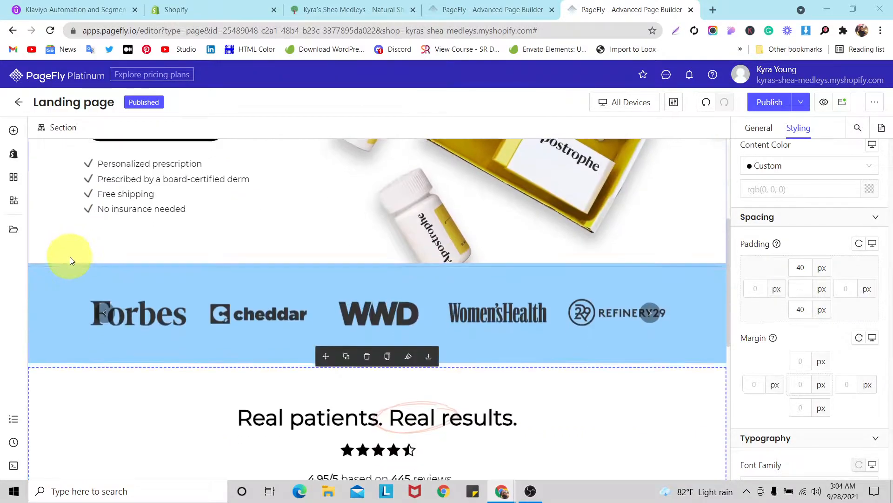
pyautogui.scroll(-3, 146, 214)
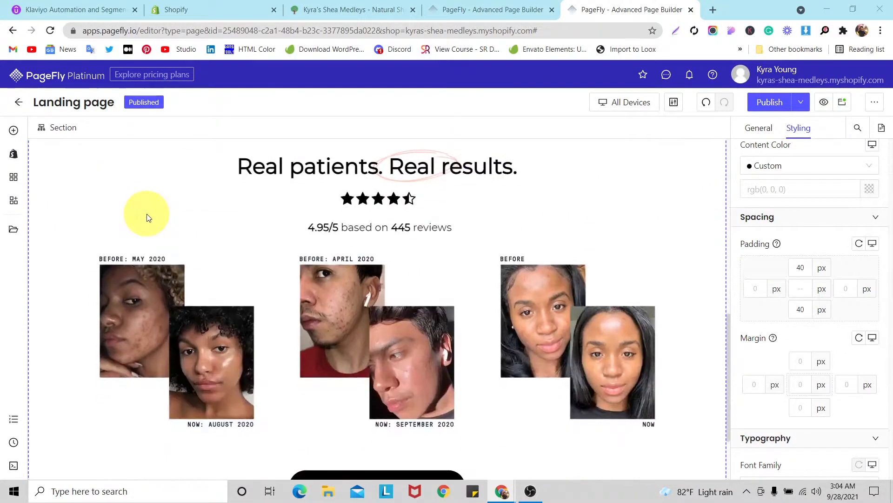
pyautogui.scroll(3, 147, 214)
pyautogui.scroll(-4, 148, 215)
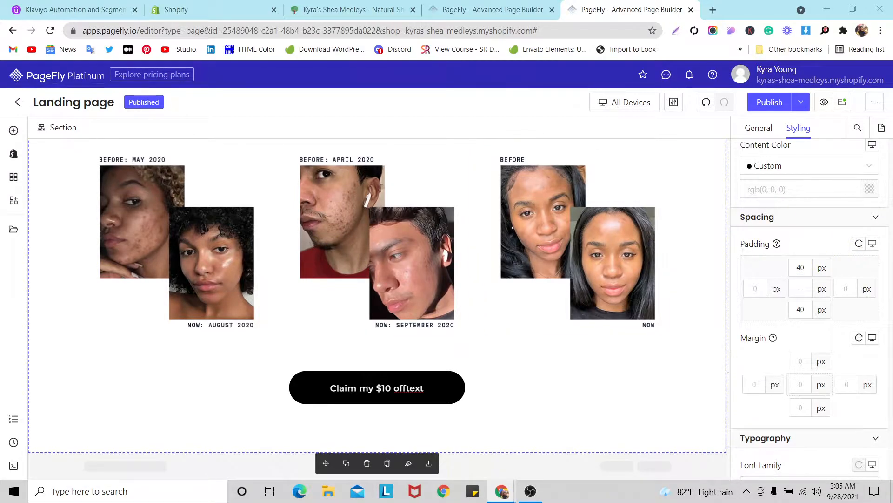
# Step: Add a one-column section beneath the before-and-after results section and select it
pyautogui.click(10, 130)
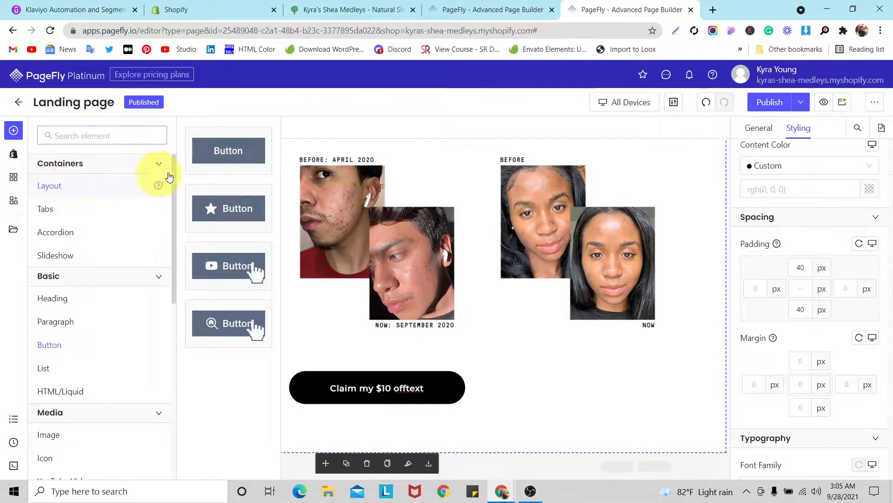
pyautogui.moveTo(153, 180)
pyautogui.moveTo(226, 153); pyautogui.dragTo(110, 333)
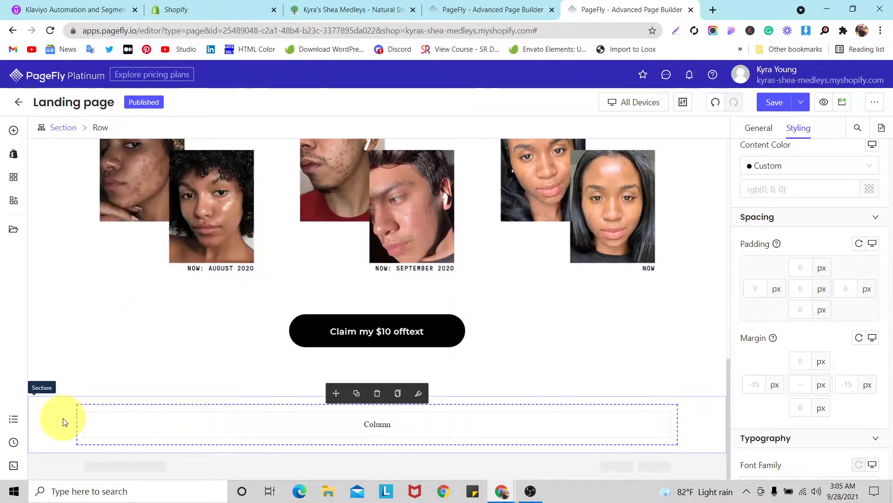
pyautogui.click(65, 422)
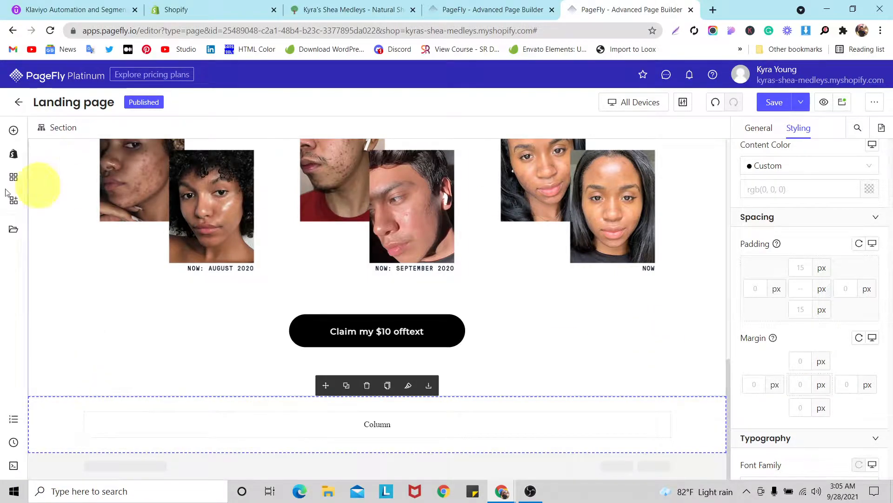
# Step: Place a plain heading element in the new section's empty column
pyautogui.click(13, 130)
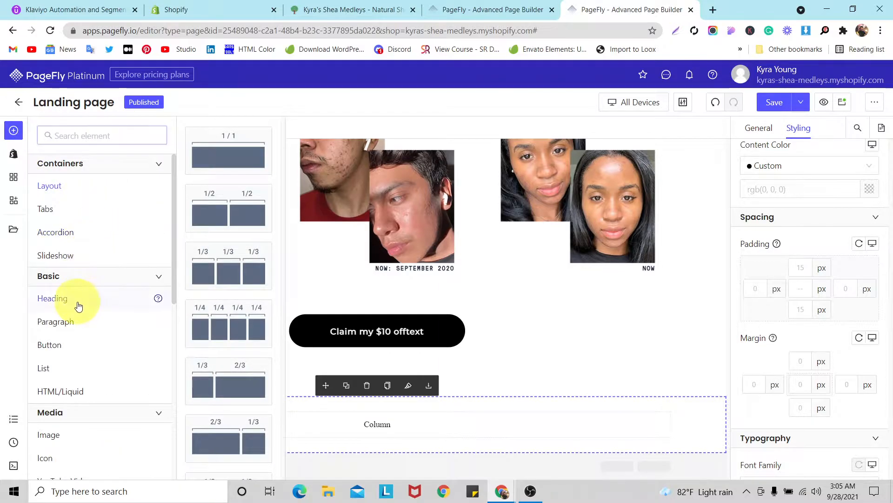
pyautogui.moveTo(70, 299)
pyautogui.moveTo(219, 149); pyautogui.dragTo(289, 423)
# Step: Copy the styles of the "Real patients. Real results." heading and apply them to the new section's heading
pyautogui.scroll(8, 285, 319)
pyautogui.scroll(-2, 289, 320)
pyautogui.click(290, 268)
pyautogui.click(398, 231)
pyautogui.scroll(-5, 274, 299)
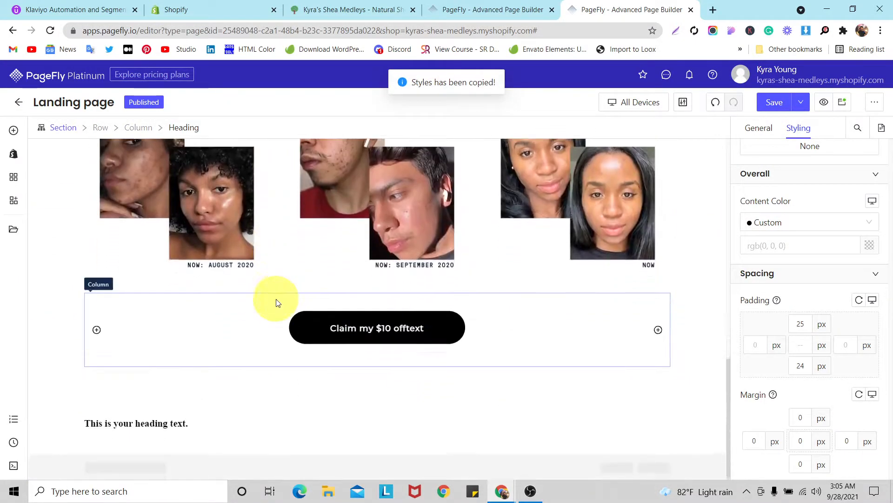
pyautogui.click(177, 419)
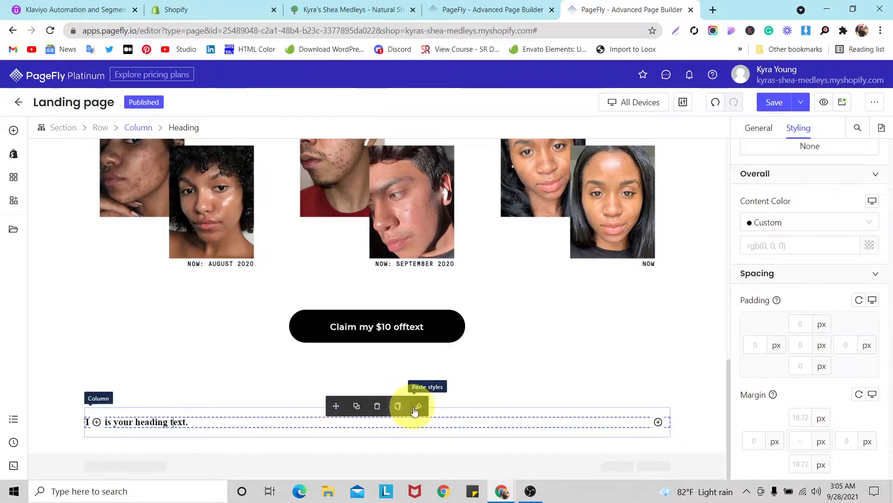
pyautogui.click(418, 406)
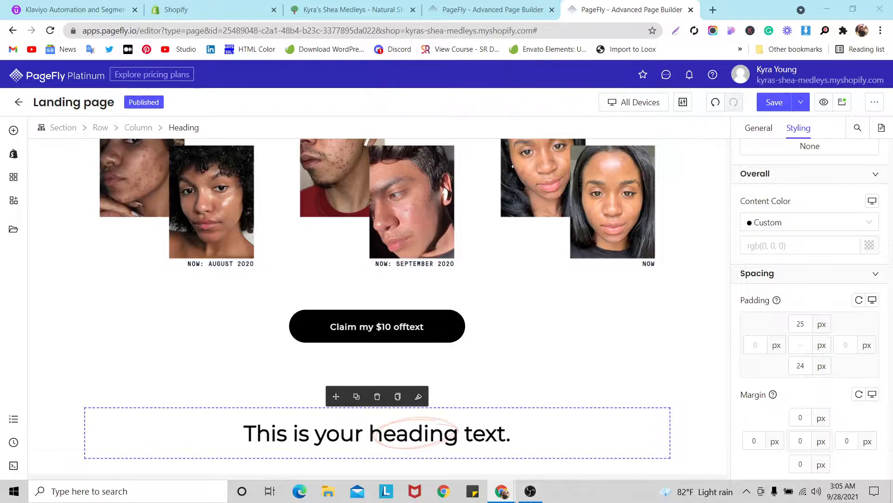
# Step: Replace the new heading's placeholder text with "How Apostrophe works"
pyautogui.tripleClick(310, 434)
pyautogui.hotkey('ctrl', 'v')
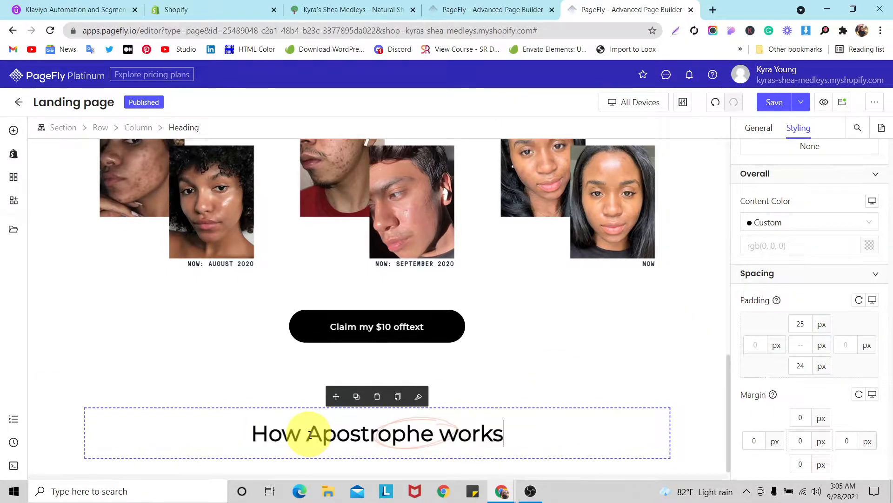
pyautogui.scroll(-1, 293, 391)
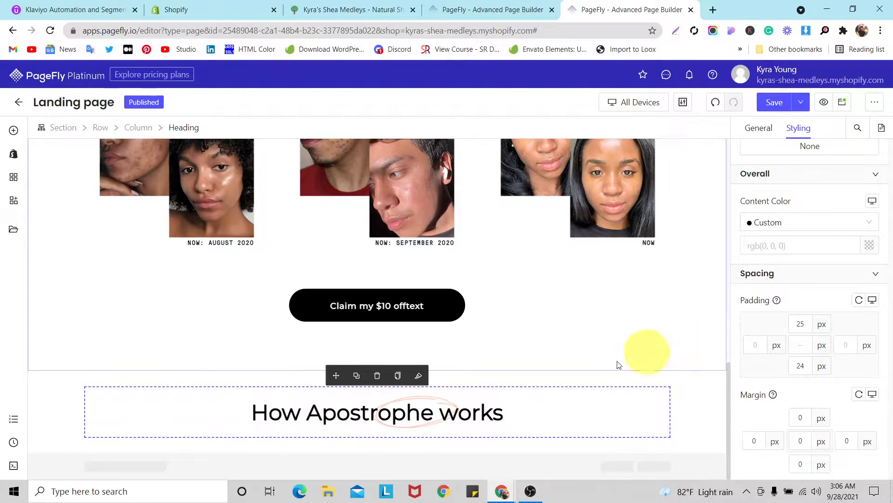
# Step: Set the letter spacing of the "How Apostrophe works" heading to 1 px
pyautogui.scroll(-9, 820, 331)
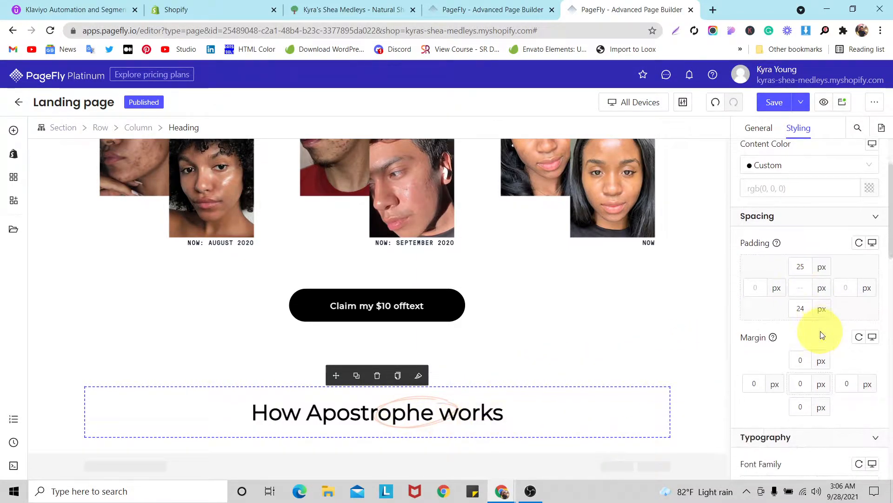
pyautogui.click(822, 335)
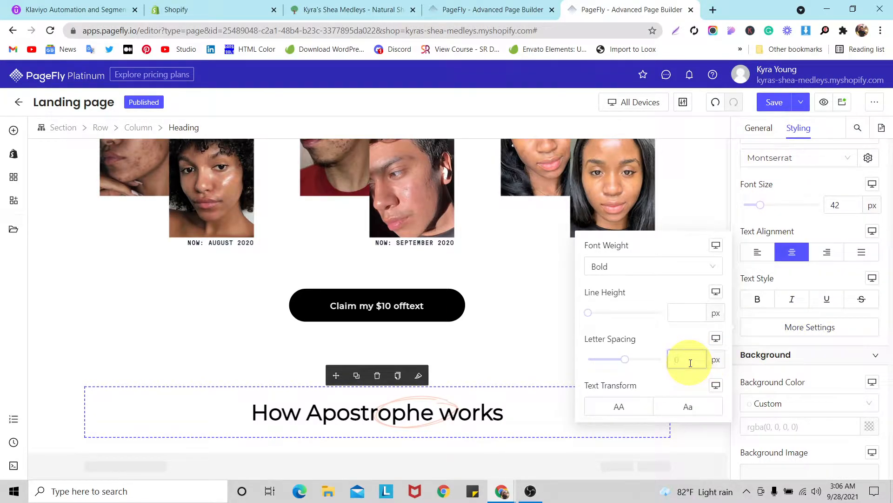
pyautogui.write('1')
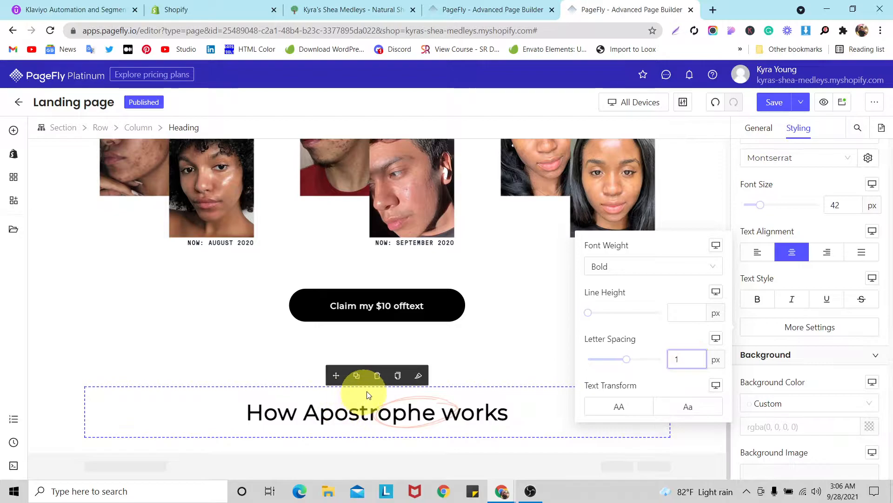
# Step: Copy the styles of the "How Apostrophe works" heading and apply them to the "Real patients. Real results." heading
pyautogui.click(397, 379)
pyautogui.scroll(6, 351, 359)
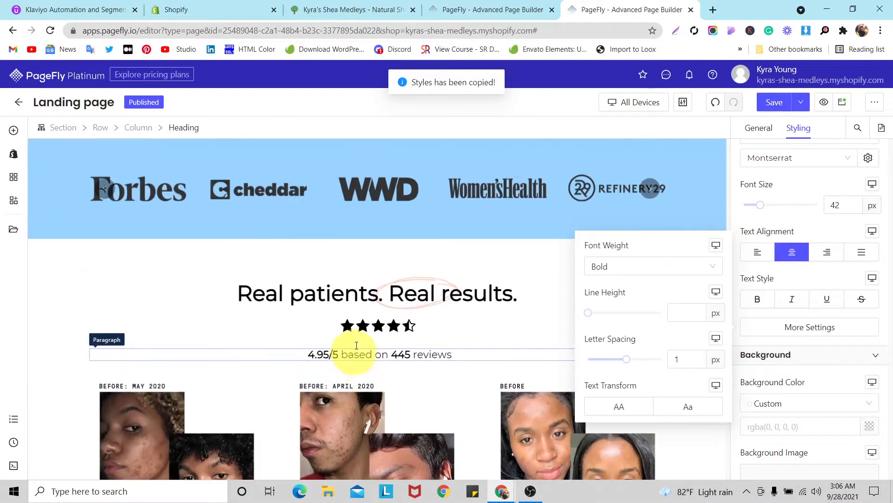
pyautogui.click(362, 294)
pyautogui.click(419, 256)
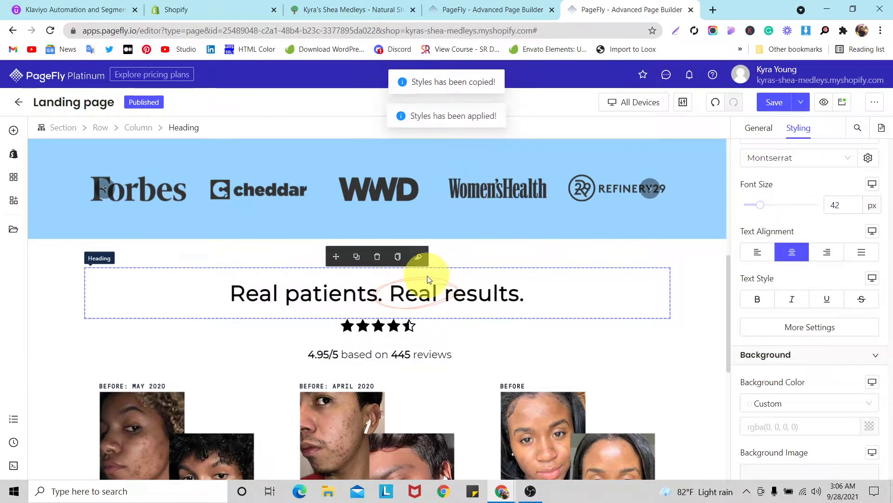
# Step: Set the letter spacing of the hero heading "Additional $10 off" to 1 px and save the page
pyautogui.scroll(8, 425, 275)
pyautogui.click(257, 244)
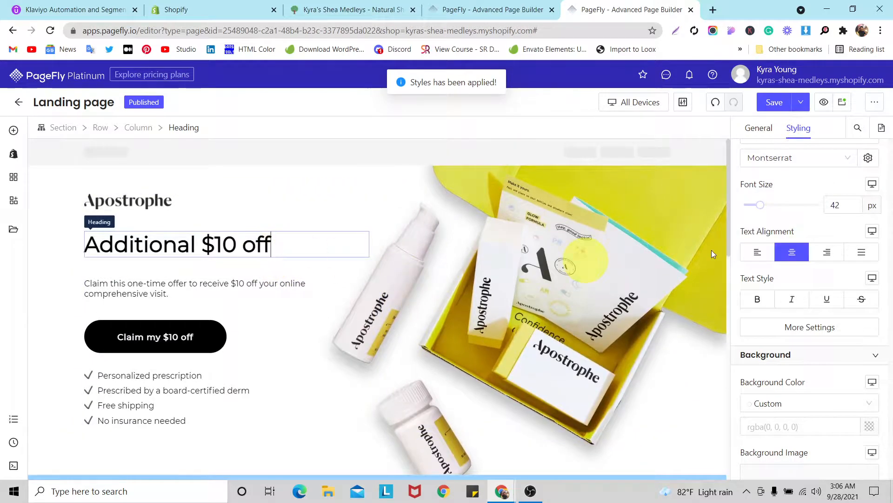
pyautogui.scroll(-3, 820, 237)
pyautogui.click(813, 212)
pyautogui.click(687, 246)
pyautogui.write('1')
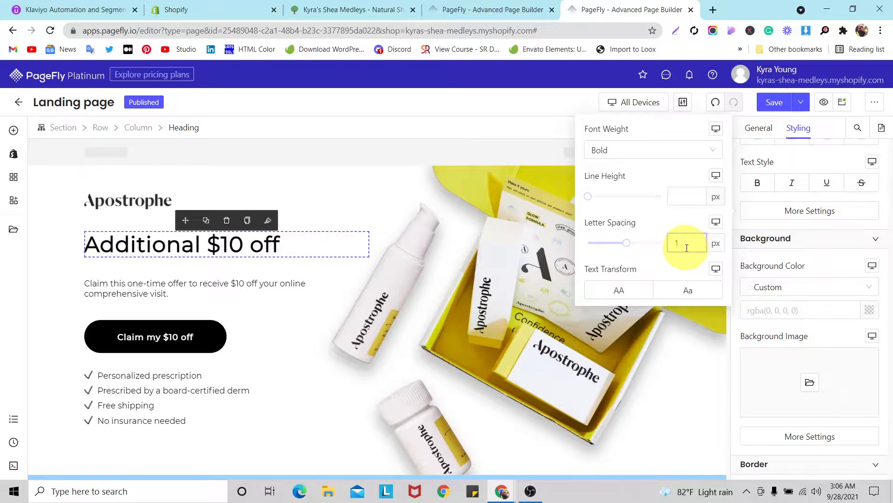
pyautogui.click(774, 102)
# Step: Insert a row of three equal columns directly below the "How Apostrophe works" heading
pyautogui.scroll(-10, 389, 269)
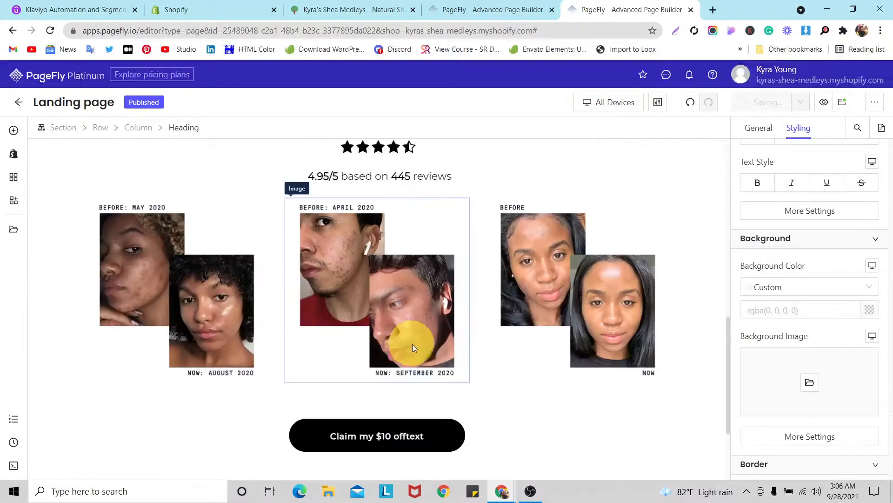
pyautogui.scroll(-3, 412, 343)
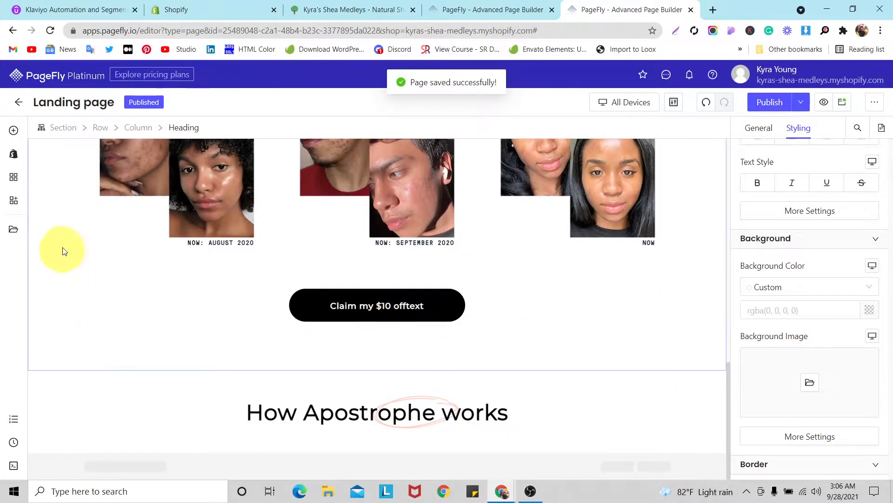
pyautogui.click(14, 130)
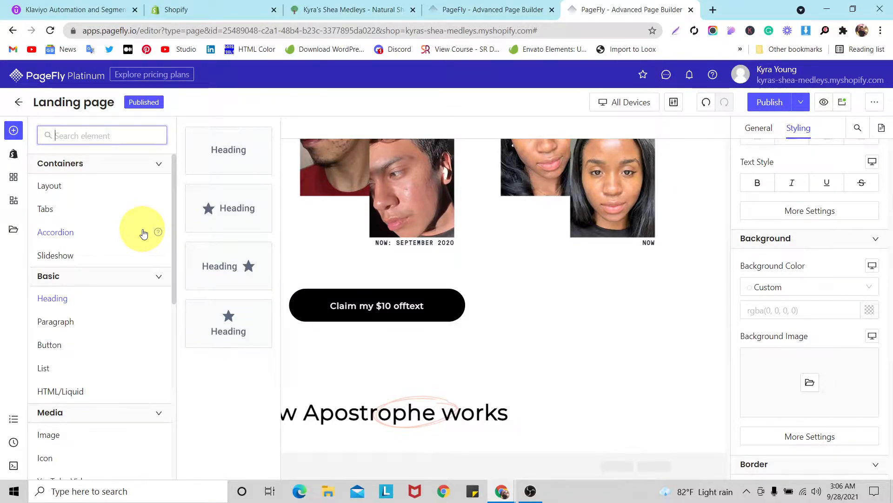
pyautogui.click(74, 188)
pyautogui.scroll(-3, 280, 259)
pyautogui.scroll(2, 278, 261)
pyautogui.moveTo(242, 219); pyautogui.dragTo(322, 435)
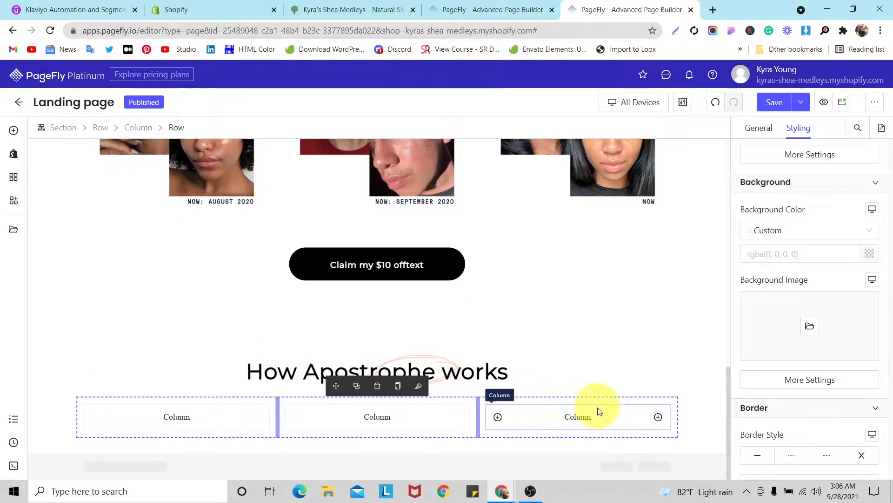
pyautogui.click(291, 425)
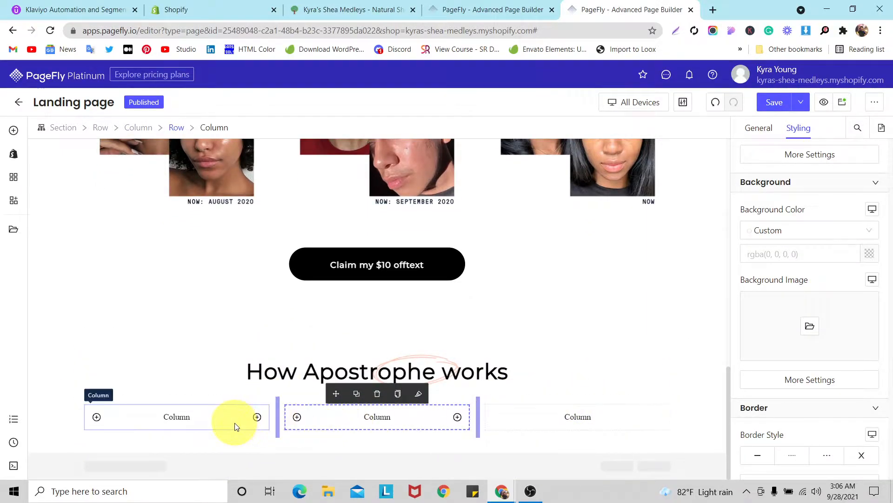
pyautogui.click(236, 425)
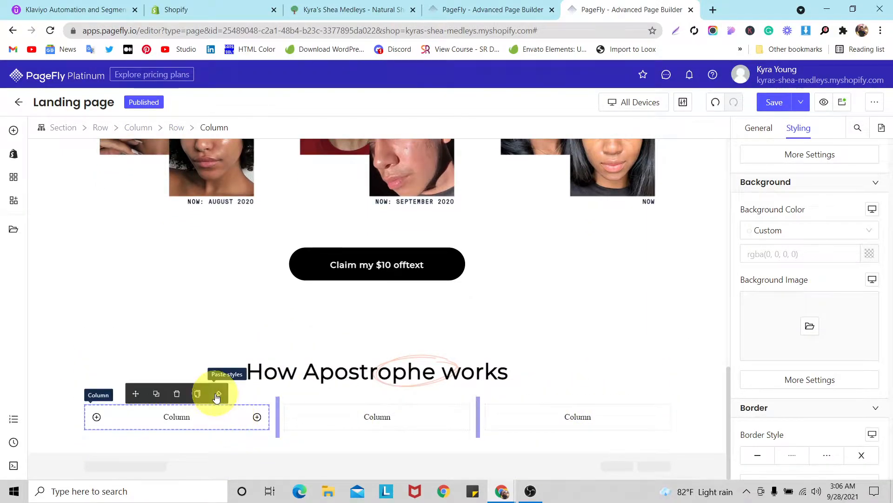
pyautogui.click(612, 417)
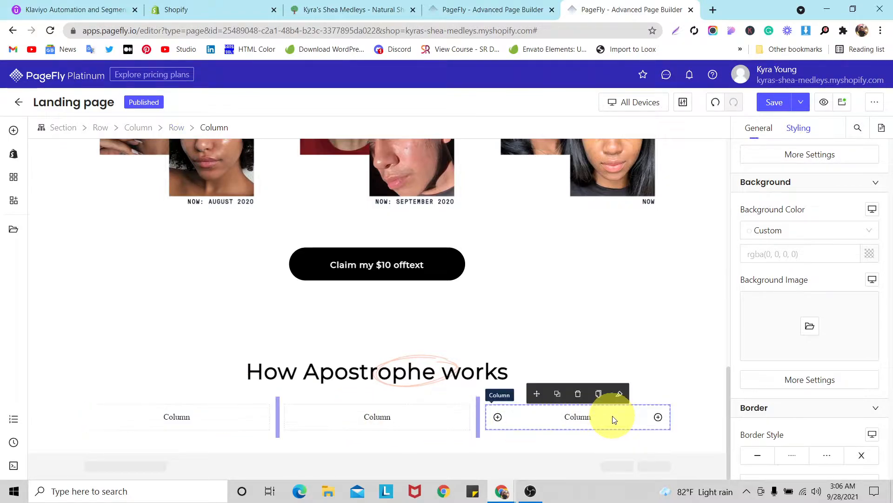
# Step: Place an image element in the first column of the three-column row
pyautogui.click(14, 131)
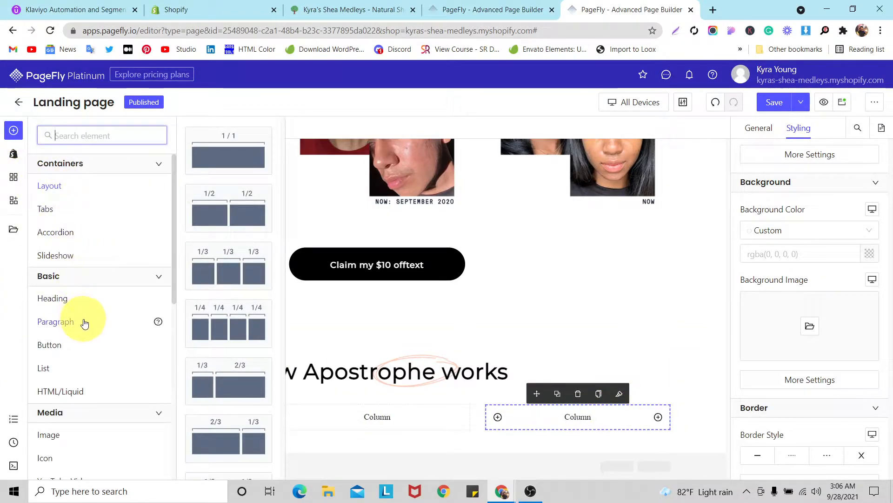
pyautogui.scroll(-3, 84, 326)
pyautogui.moveTo(80, 312)
pyautogui.moveTo(224, 153); pyautogui.dragTo(186, 414)
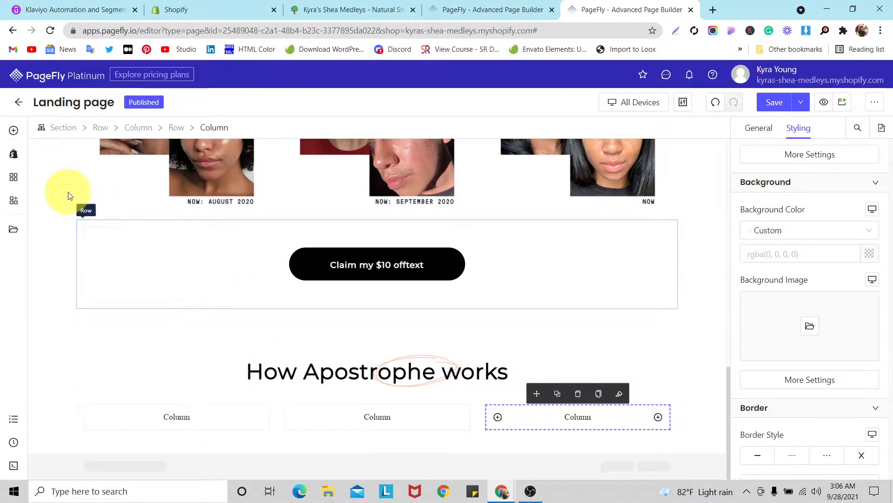
pyautogui.click(13, 130)
pyautogui.moveTo(205, 151); pyautogui.dragTo(210, 409)
# Step: Upload numeros-01-5a7b7ac934acc04cb12187785d1e88a1.png from the Downloads folder to the image library for the first column's image element
pyautogui.click(197, 397)
pyautogui.scroll(5, 810, 190)
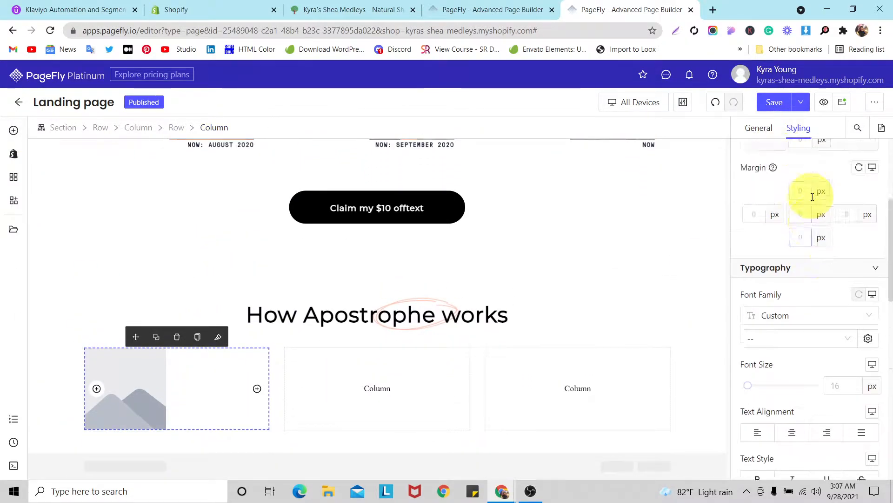
pyautogui.click(759, 129)
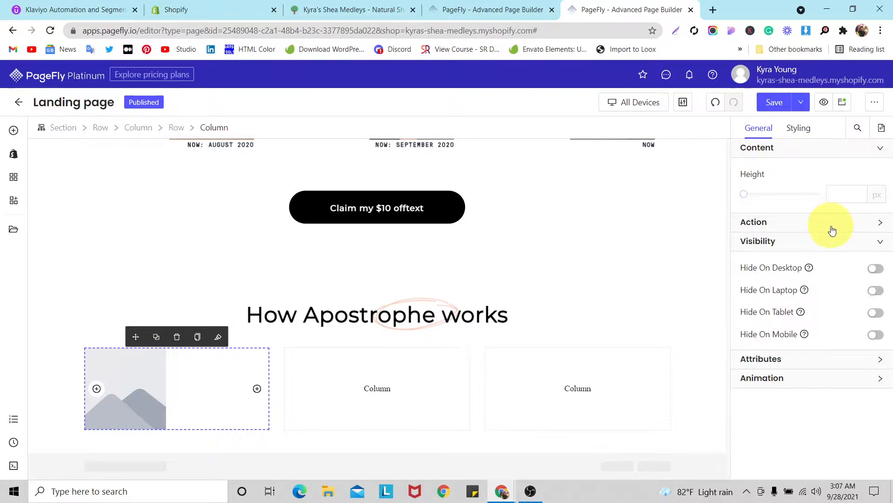
pyautogui.click(136, 362)
pyautogui.click(812, 220)
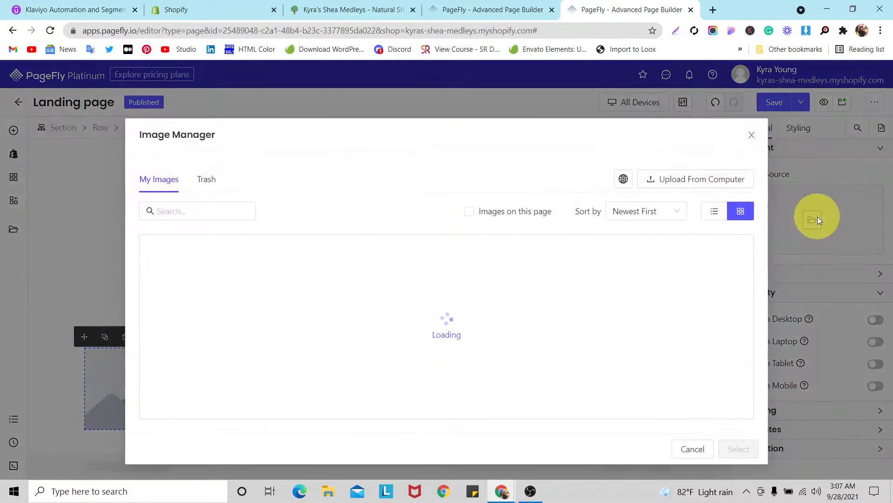
pyautogui.click(688, 180)
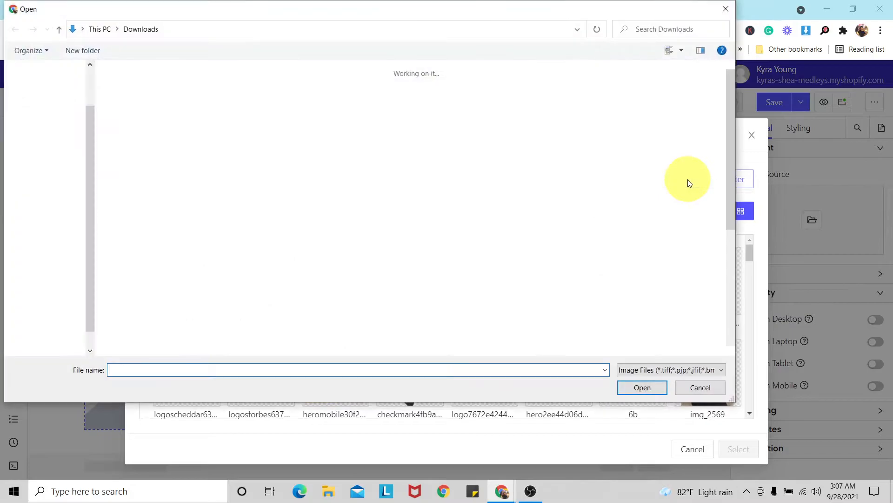
pyautogui.click(187, 127)
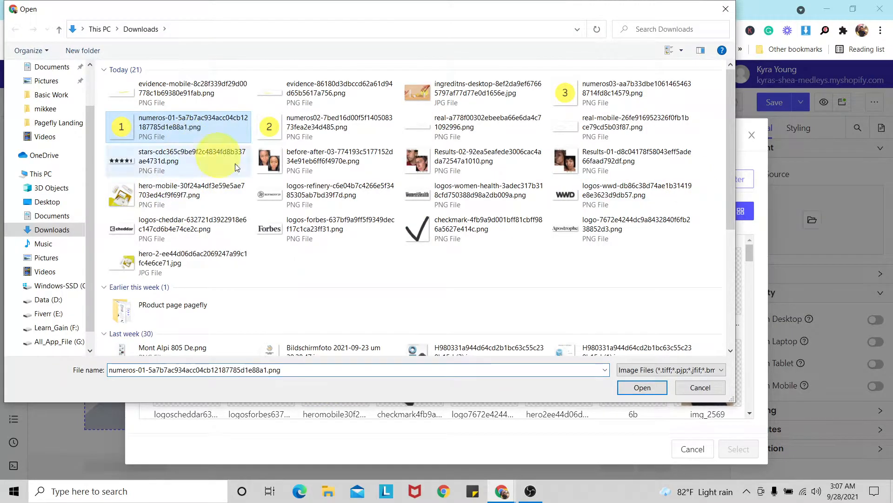
pyautogui.click(660, 388)
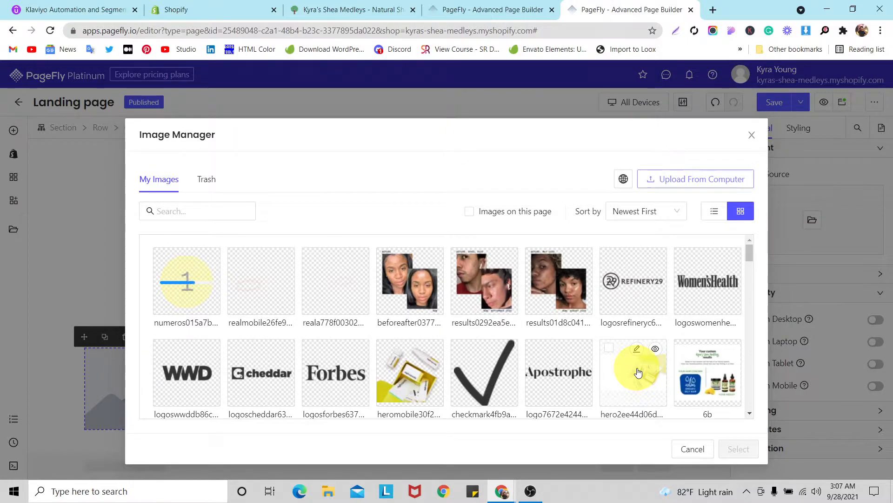
# Step: Insert the uploaded number 1 image in the first column and set its width and height to 55 px
pyautogui.click(740, 449)
pyautogui.scroll(-4, 267, 308)
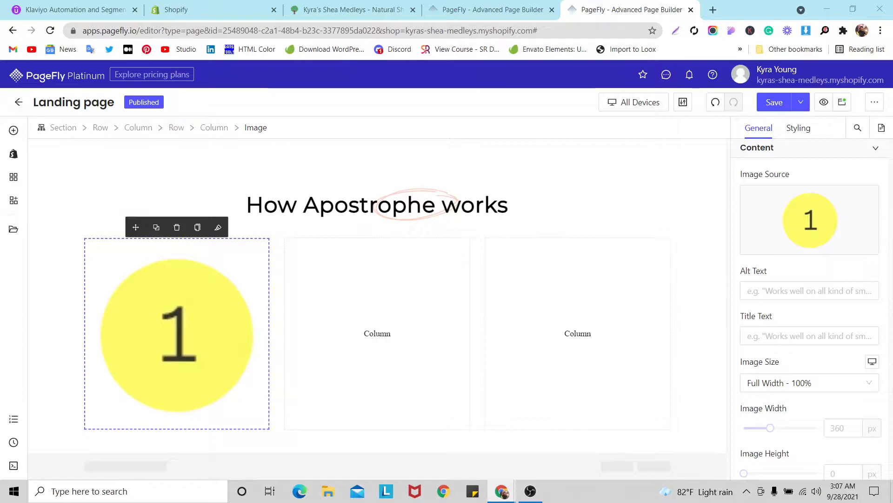
pyautogui.scroll(-1, 813, 214)
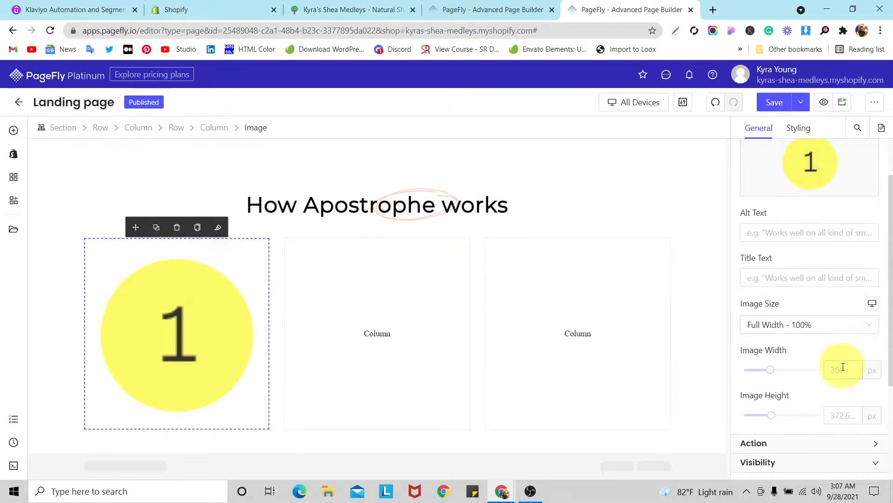
pyautogui.write('55')
pyautogui.click(833, 414)
pyautogui.write('55')
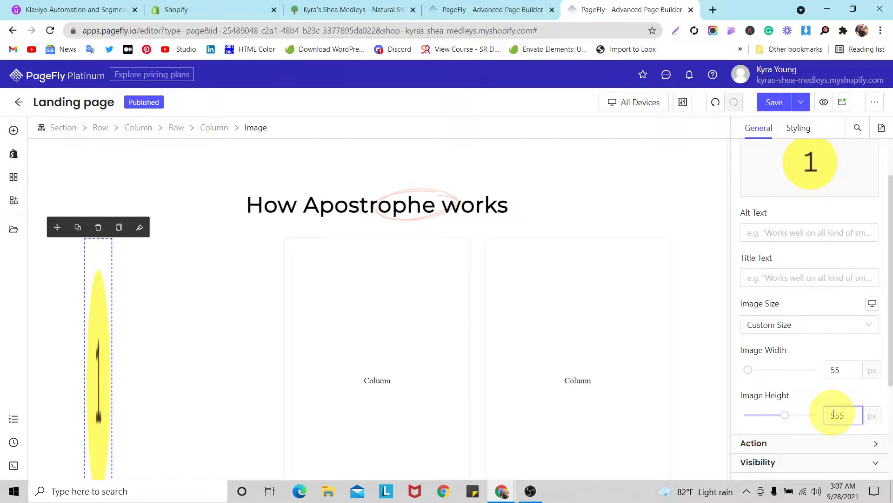
# Step: Center-align the contents of the first column in the three-column row
pyautogui.click(190, 414)
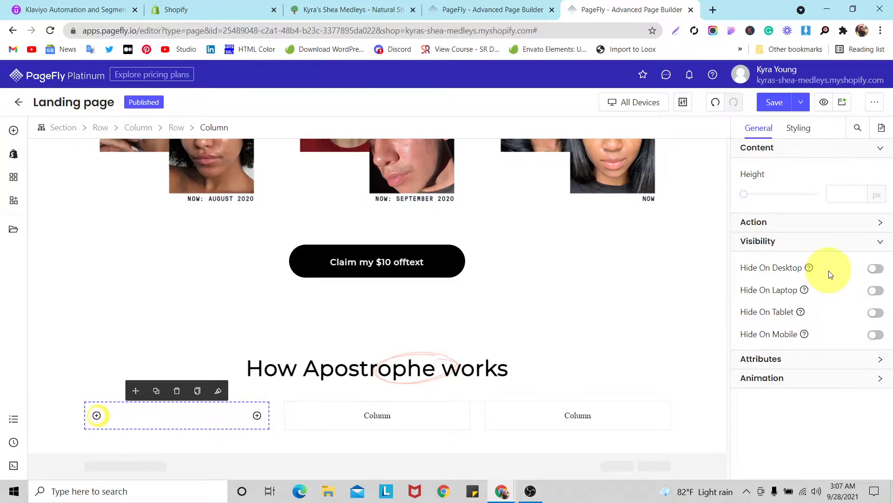
pyautogui.click(799, 129)
pyautogui.scroll(-6, 814, 288)
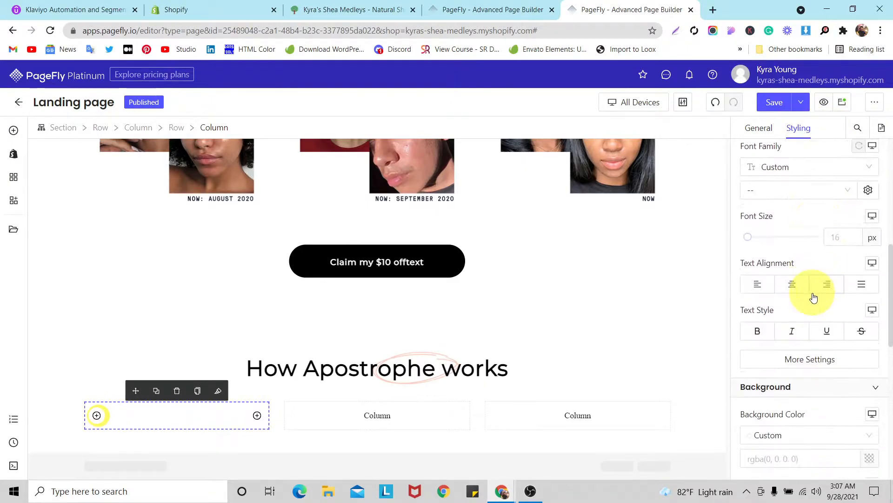
pyautogui.click(793, 284)
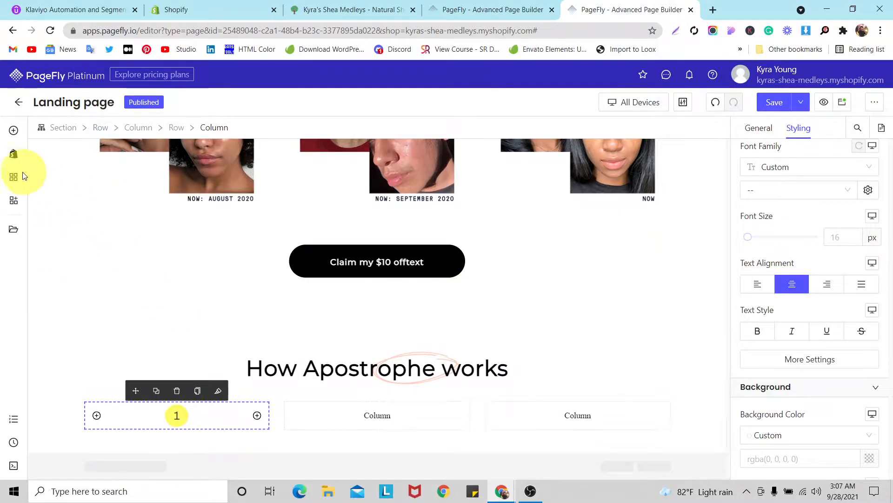
# Step: Add a heading below the number 1 image in the first column and replace its text with "Quick visual diagnosis"
pyautogui.click(12, 137)
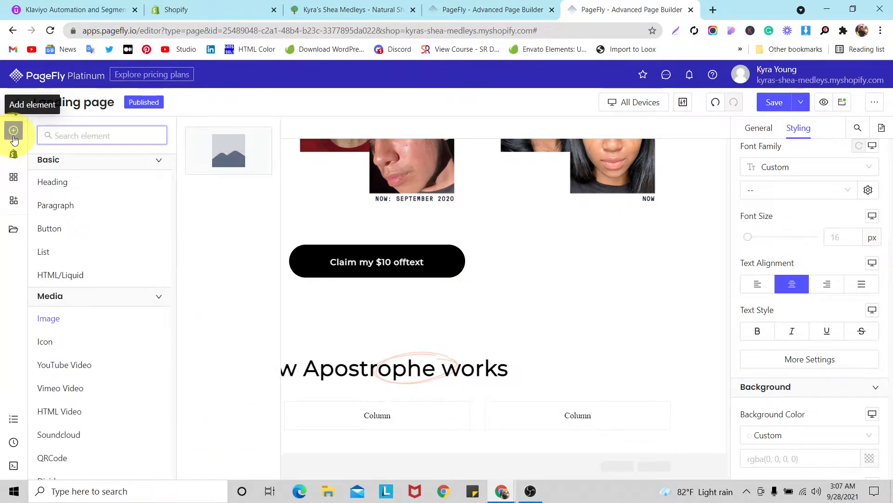
pyautogui.moveTo(46, 182)
pyautogui.moveTo(230, 149)
pyautogui.mouseDown()
pyautogui.moveTo(188, 428)
pyautogui.moveTo(180, 427)
pyautogui.mouseUp()
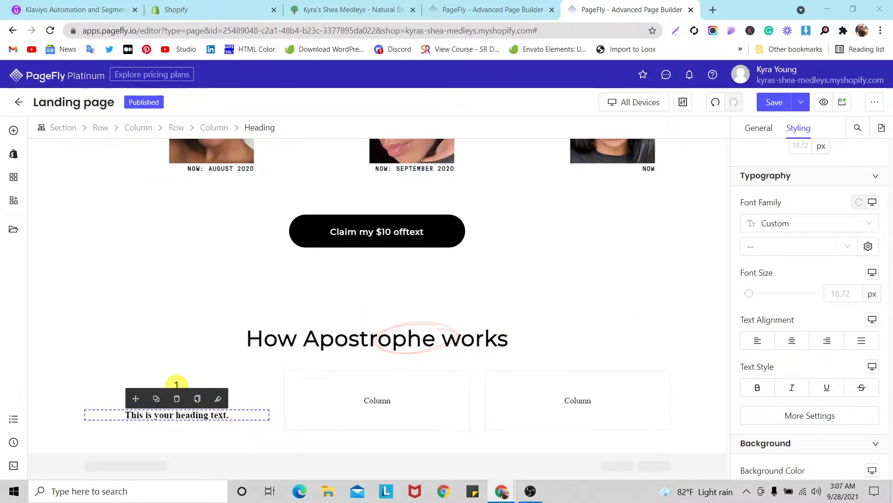
pyautogui.tripleClick(204, 416)
pyautogui.rightClick(204, 414)
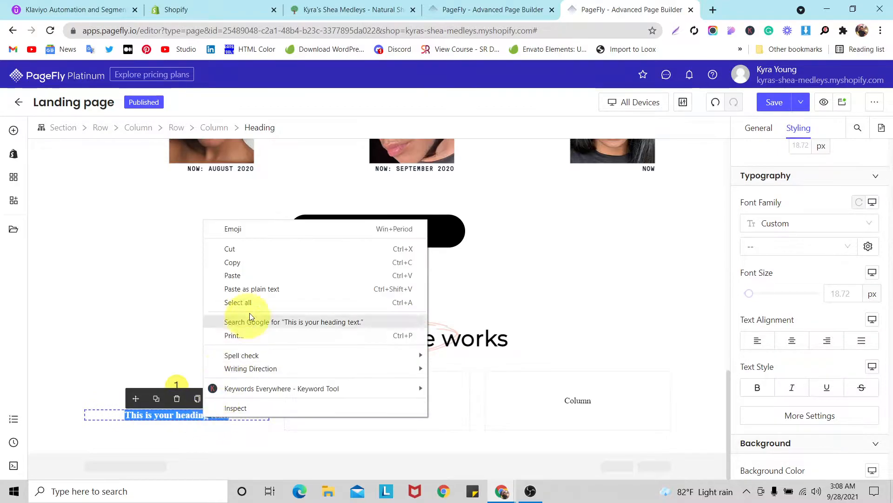
pyautogui.click(252, 274)
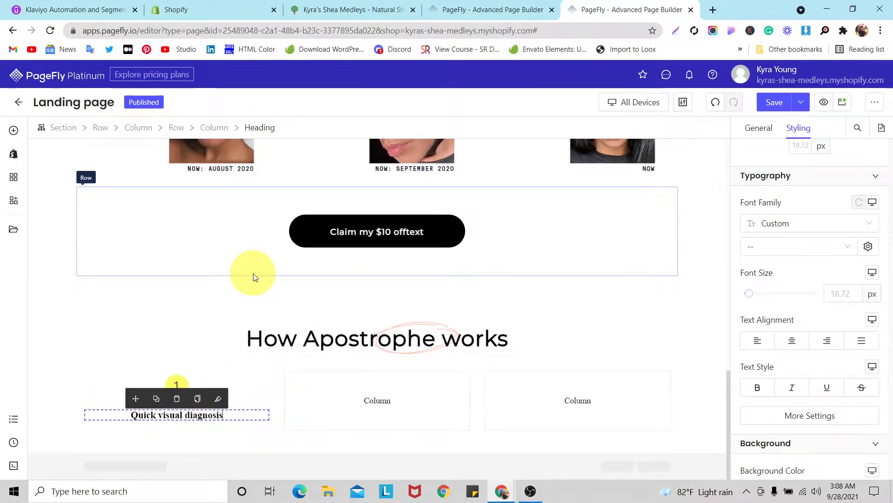
# Step: Copy the hero heading's styles onto the "Quick visual diagnosis" heading and set its font size to 22 px
pyautogui.scroll(15, 312, 333)
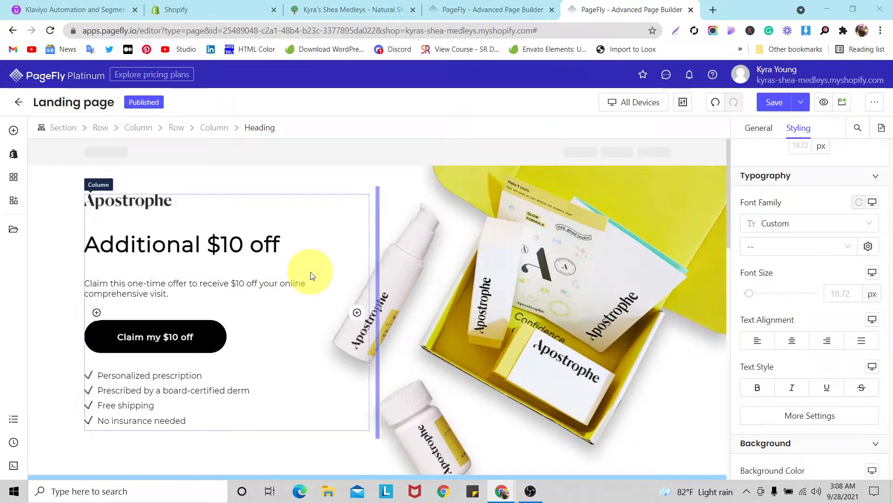
pyautogui.click(229, 244)
pyautogui.click(248, 222)
pyautogui.scroll(-15, 239, 286)
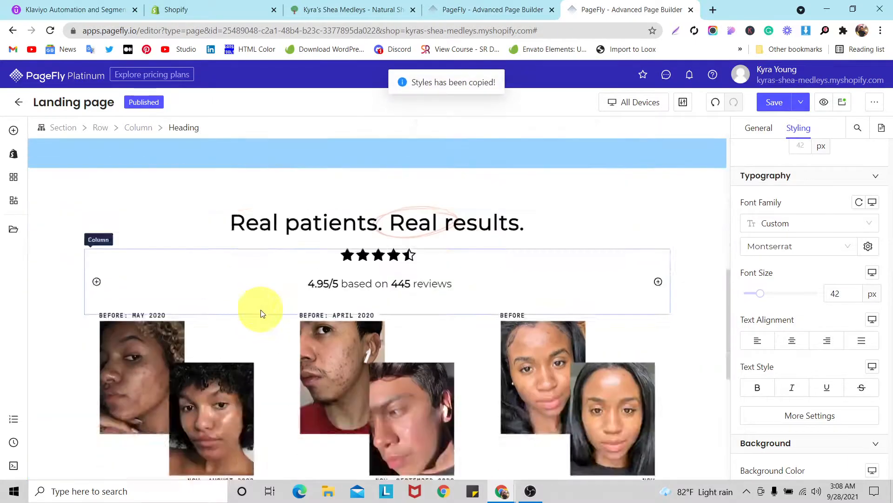
pyautogui.click(193, 415)
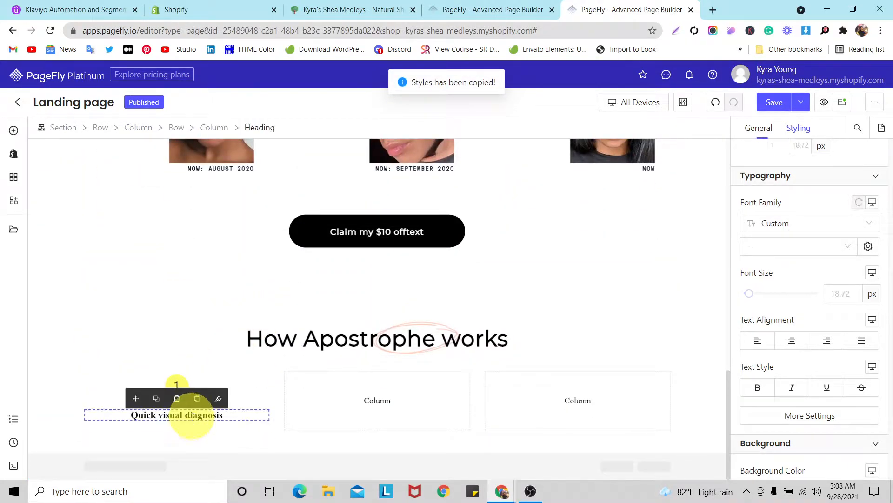
pyautogui.click(221, 398)
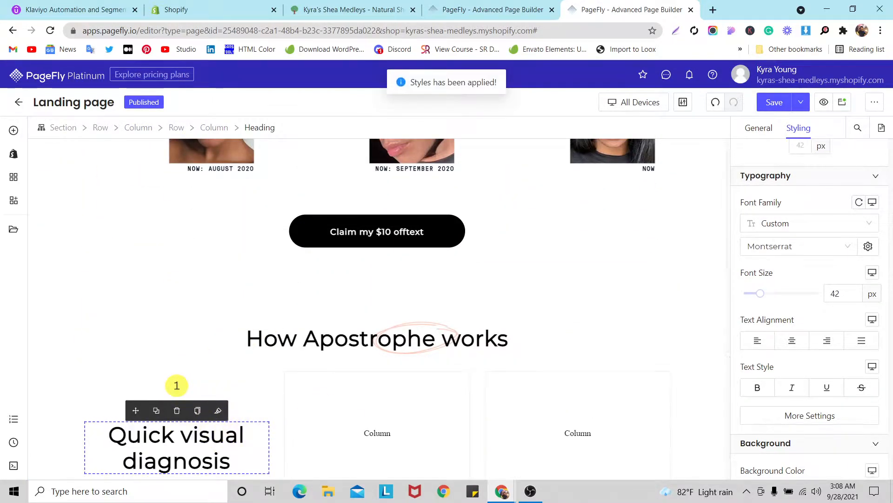
pyautogui.write('22')
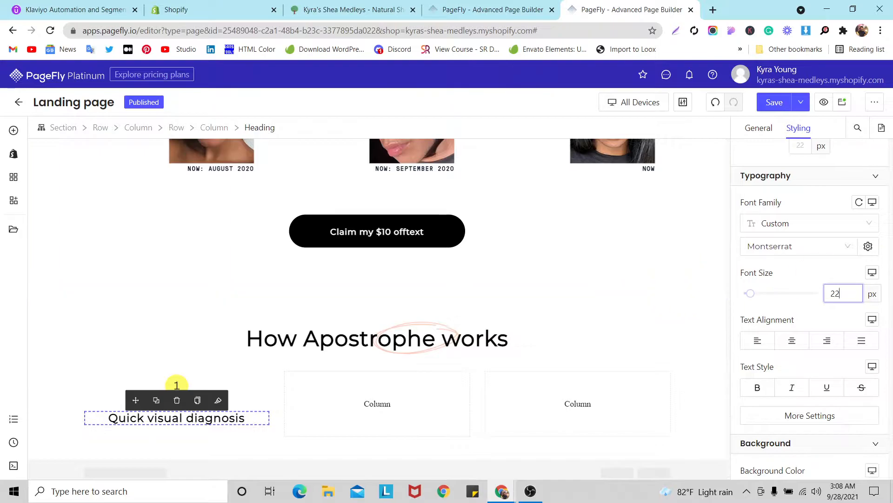
# Step: Place a paragraph element below the "Quick visual diagnosis" heading in the first column
pyautogui.click(13, 131)
pyautogui.moveTo(66, 205)
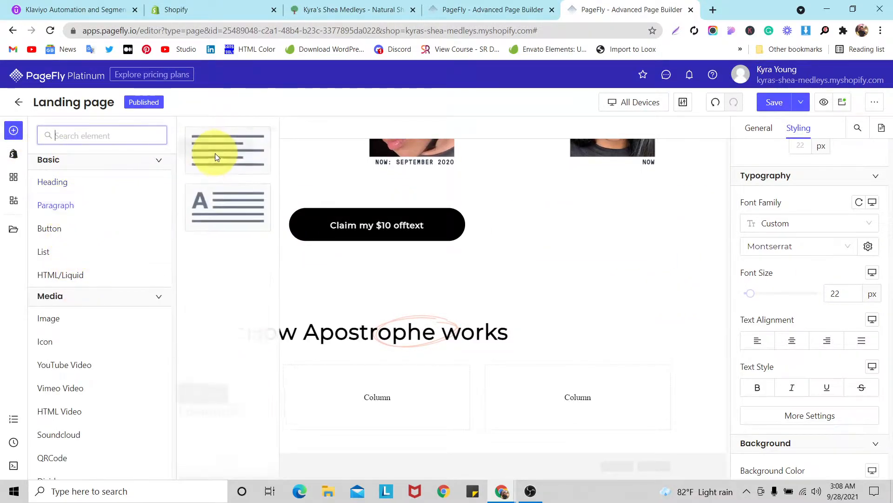
pyautogui.moveTo(224, 214); pyautogui.dragTo(177, 386)
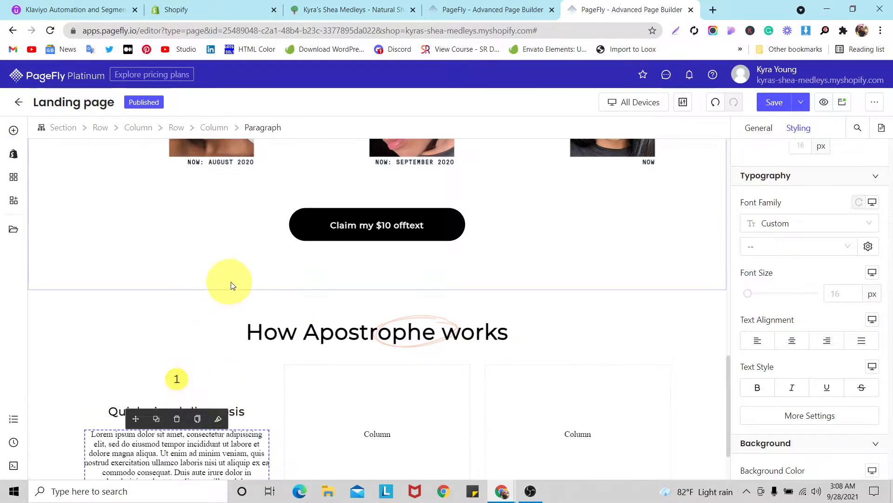
# Step: Copy the styles of the hero paragraph about the one-time offer onto the new paragraph in the first column
pyautogui.scroll(3, 249, 274)
pyautogui.scroll(9, 248, 271)
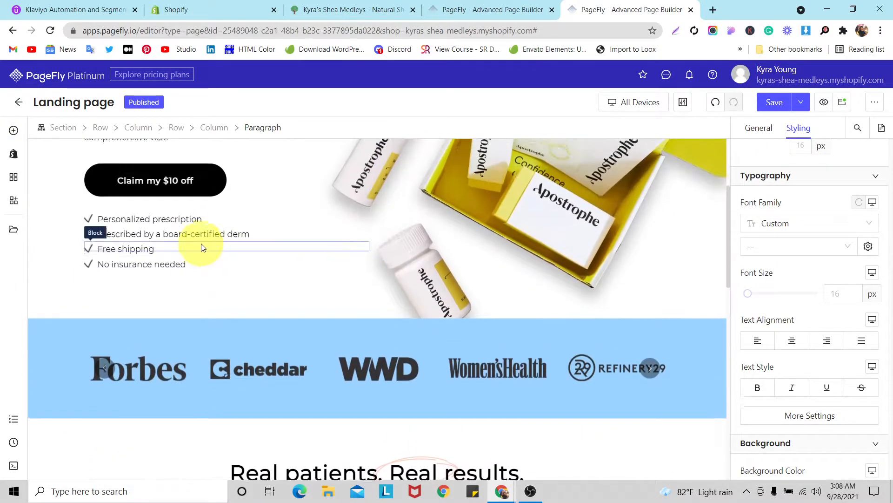
pyautogui.scroll(-4, 201, 246)
pyautogui.scroll(-1, 251, 283)
pyautogui.scroll(6, 274, 266)
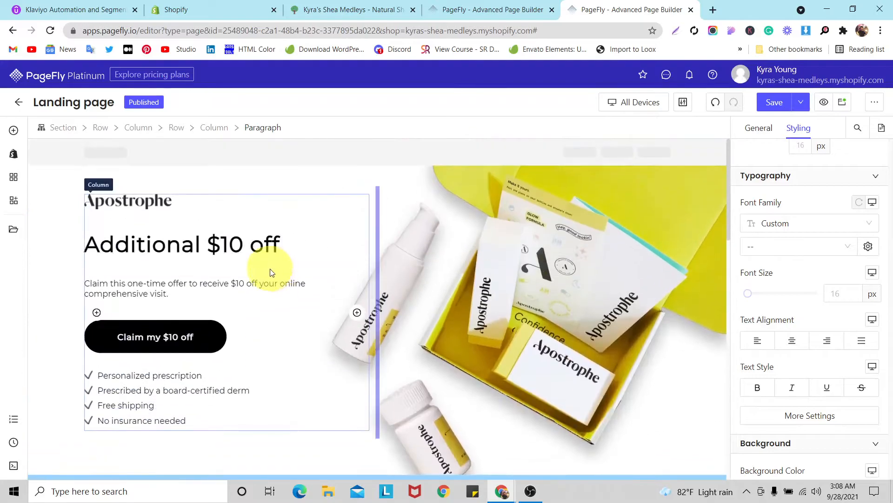
pyautogui.click(228, 294)
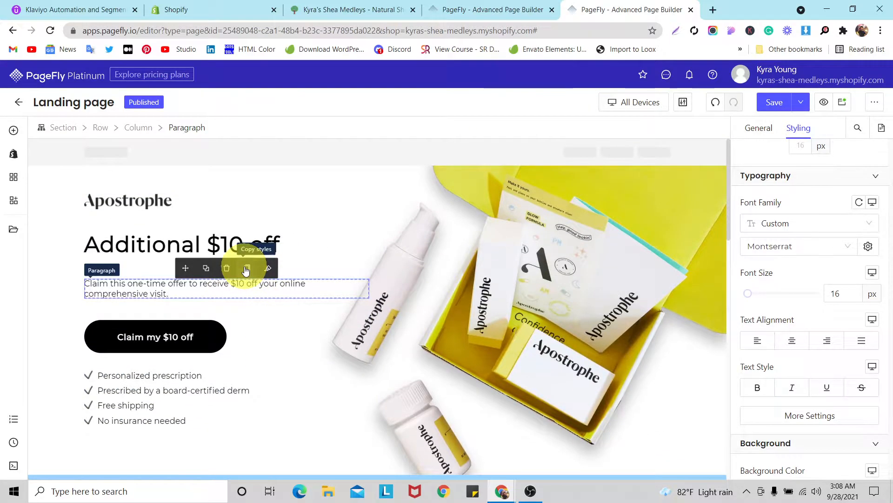
pyautogui.click(247, 270)
pyautogui.scroll(-10, 185, 299)
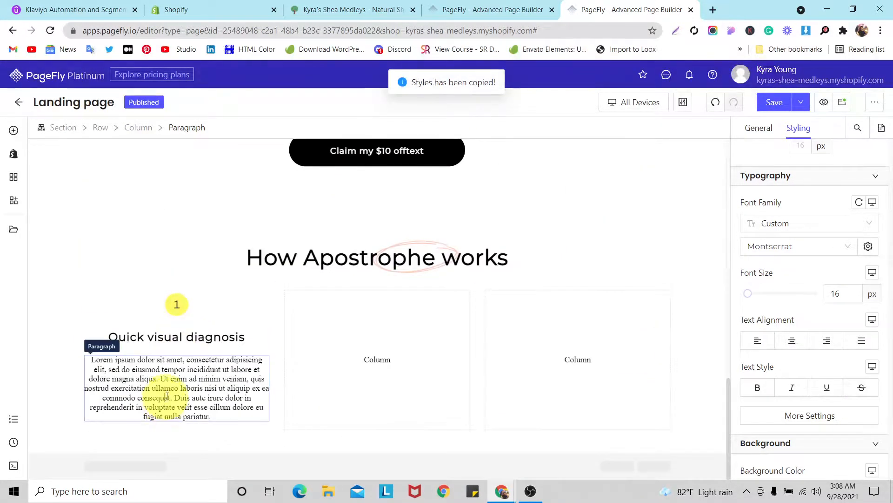
pyautogui.click(166, 398)
pyautogui.click(219, 344)
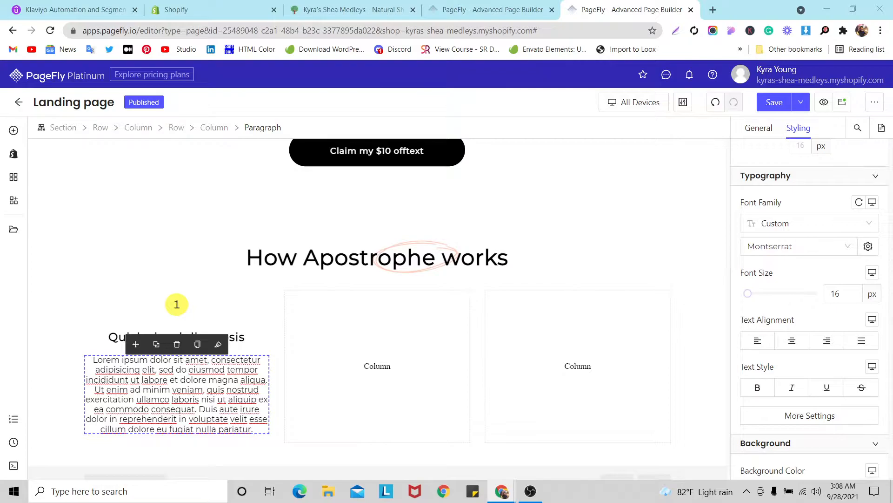
# Step: Replace the placeholder paragraph with "With a few pictures, you can receive a diagnosis from one of our board-certified derms in just 24 hours."
pyautogui.tripleClick(210, 394)
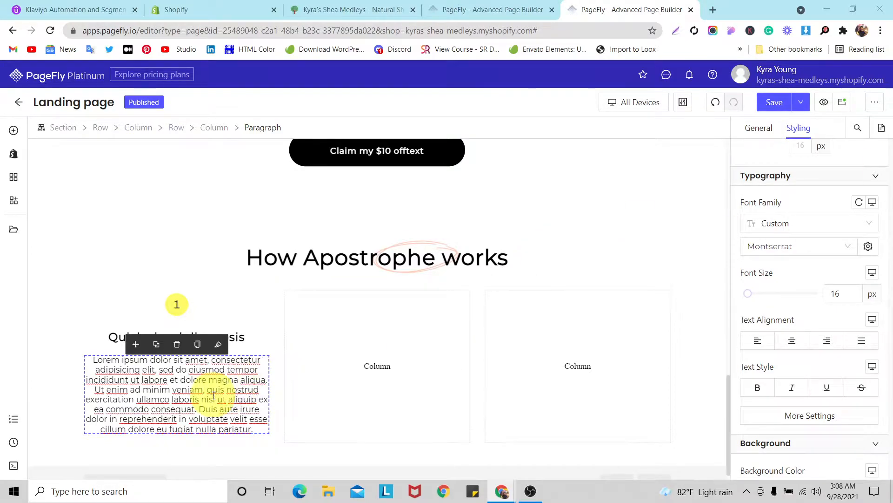
pyautogui.hotkey('ctrl', 'v')
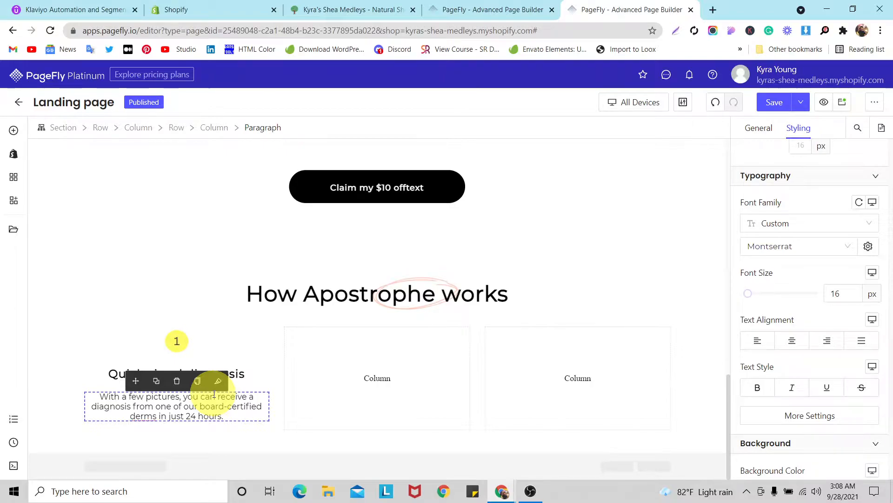
# Step: Set the line height of the first column's paragraph to 1.4 em
pyautogui.scroll(-3, 833, 265)
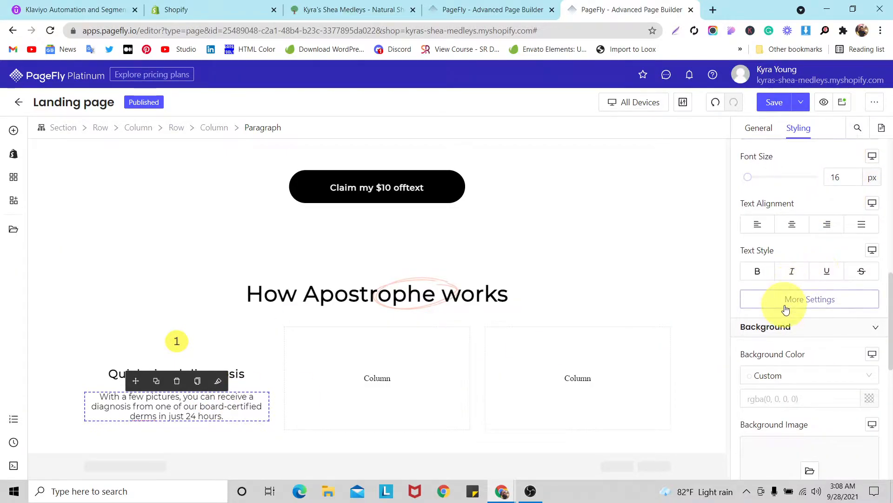
pyautogui.click(786, 300)
pyautogui.click(681, 286)
pyautogui.write('6')
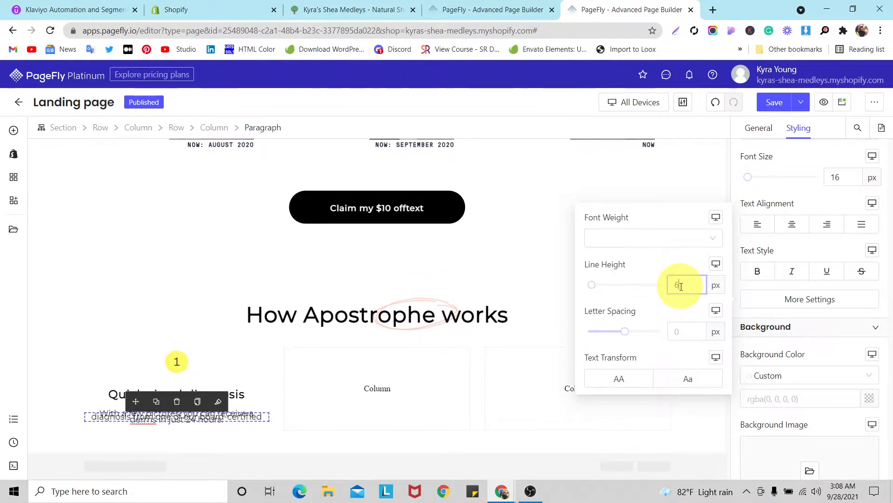
pyautogui.click(716, 285)
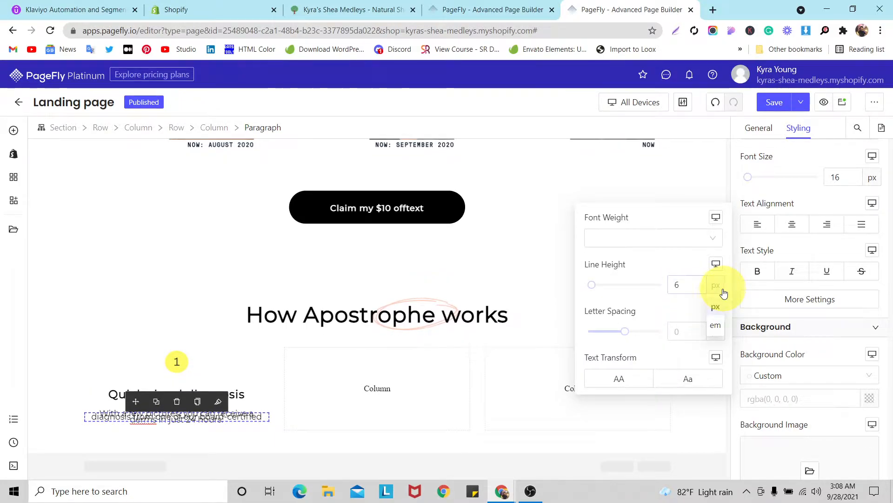
pyautogui.click(717, 324)
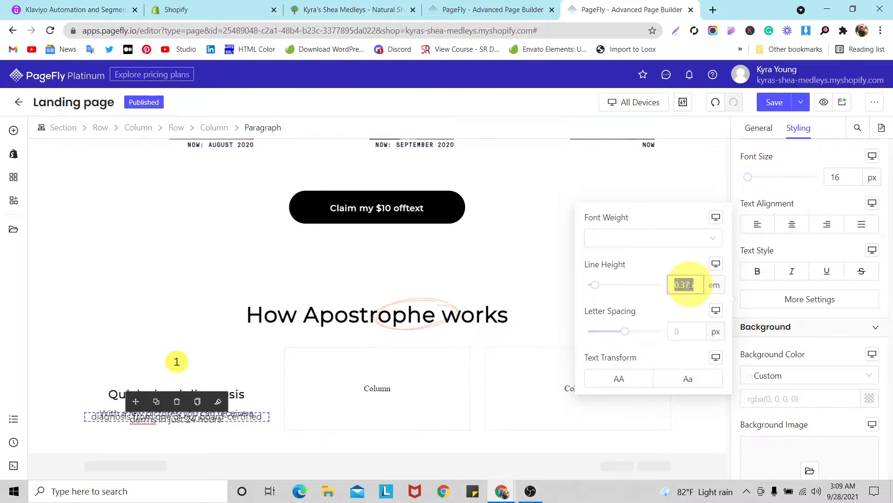
pyautogui.write('1.4')
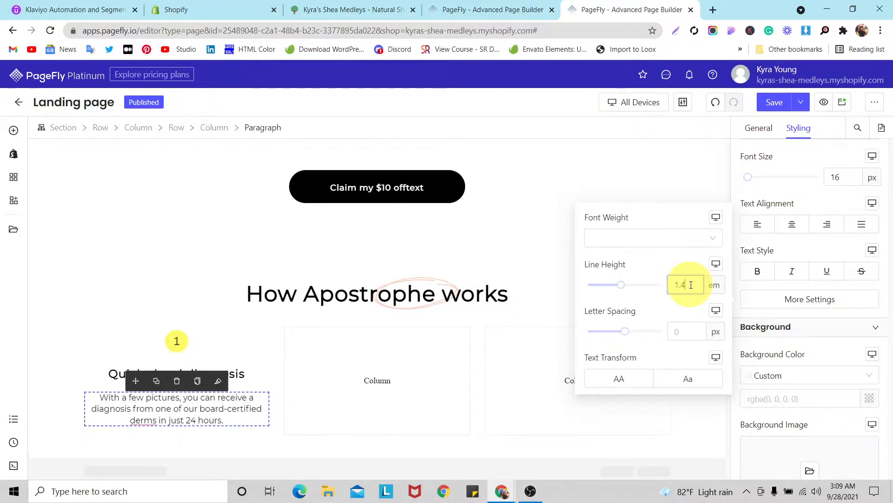
pyautogui.click(335, 355)
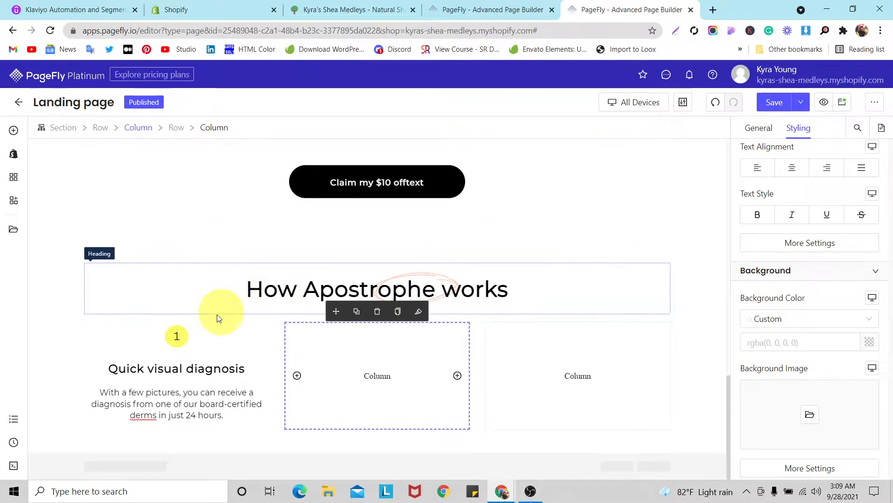
# Step: Duplicate the completed first column twice within its row and delete the two empty columns
pyautogui.click(223, 328)
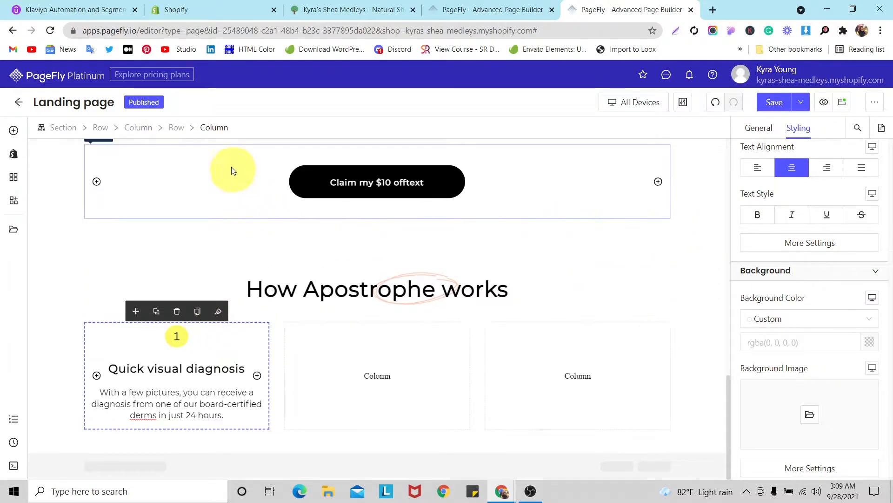
pyautogui.click(177, 128)
pyautogui.scroll(2, 791, 213)
pyautogui.scroll(3, 782, 187)
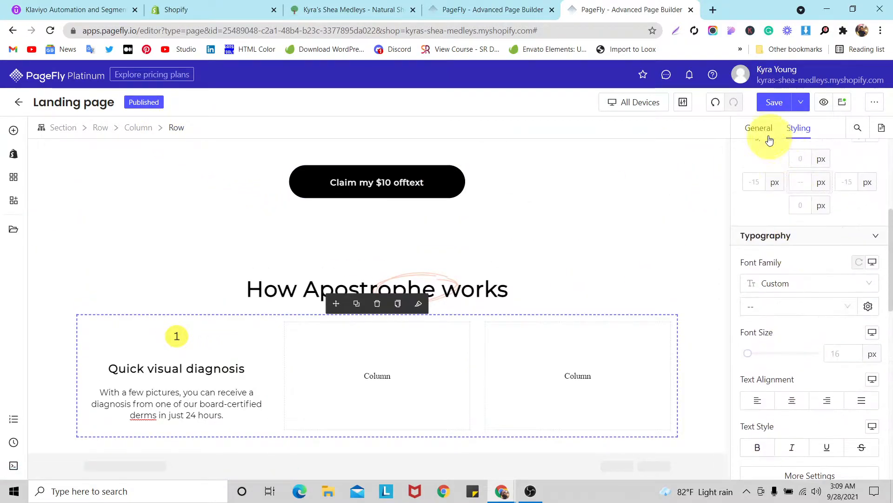
pyautogui.click(763, 130)
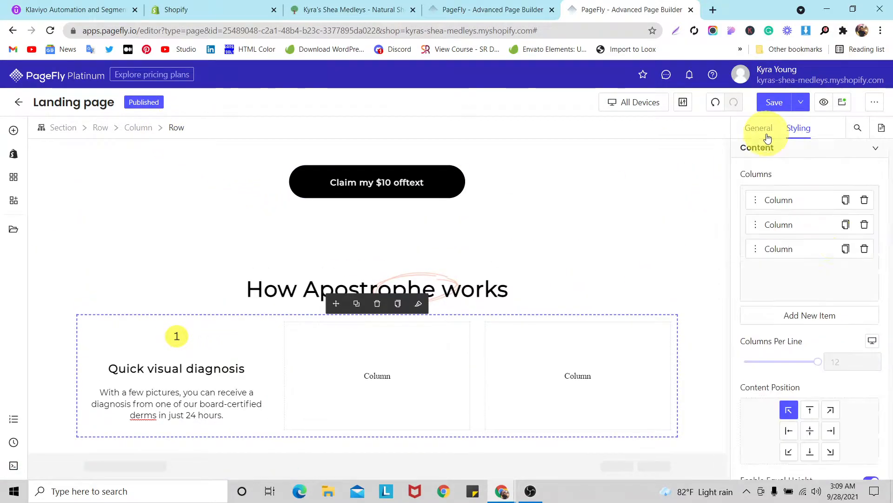
pyautogui.click(846, 200)
pyautogui.click(846, 225)
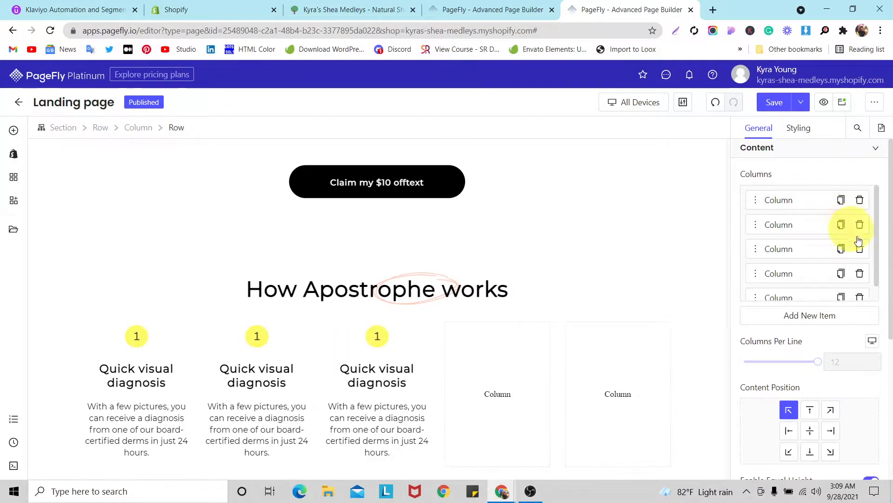
pyautogui.click(864, 274)
pyautogui.click(864, 275)
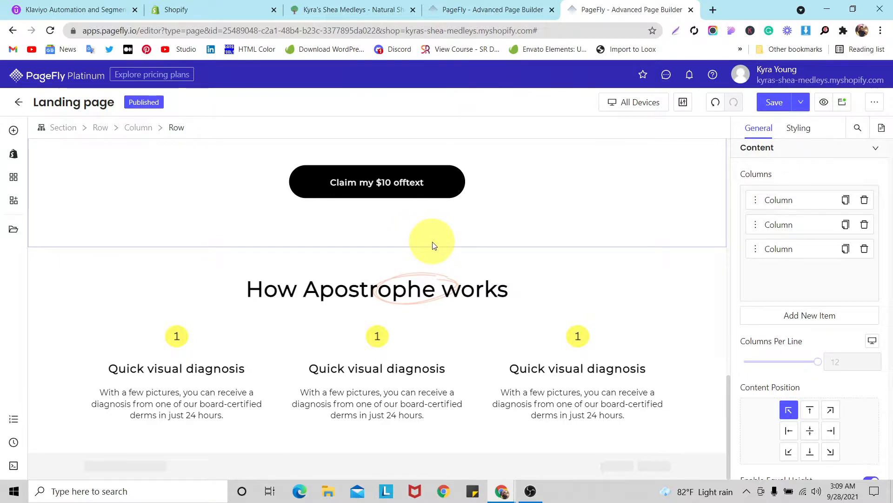
# Step: Replace the number image in the second column with the "2" image uploaded from the numeros02 PNG file in Downloads
pyautogui.click(756, 205)
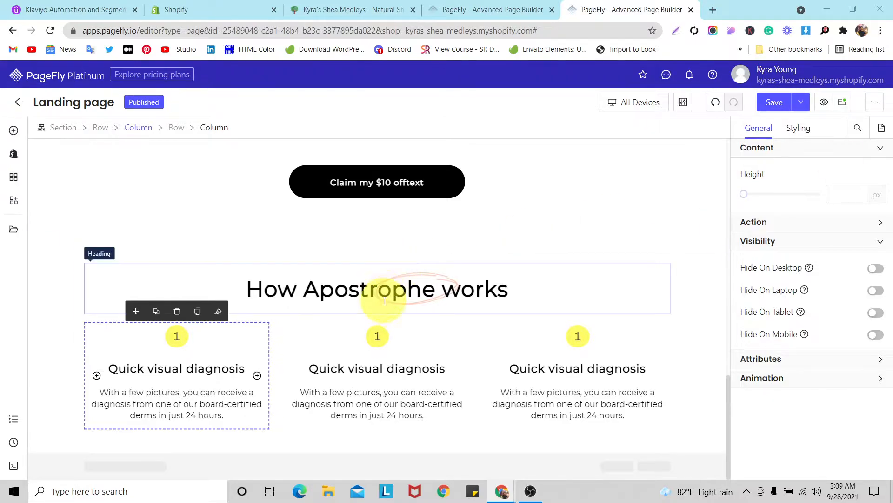
pyautogui.click(376, 335)
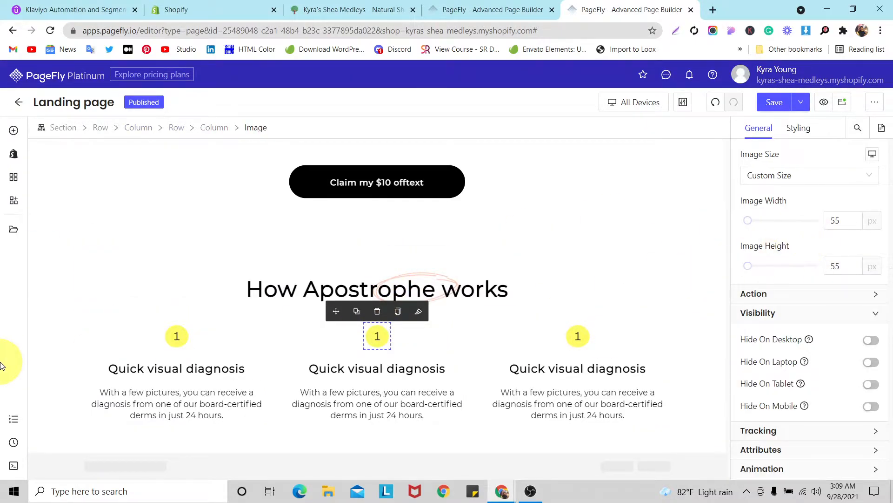
pyautogui.scroll(4, 791, 194)
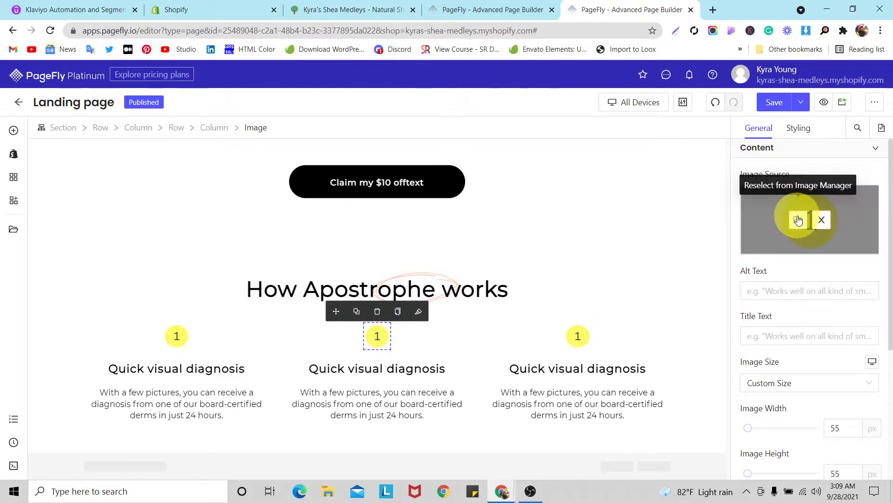
pyautogui.click(799, 220)
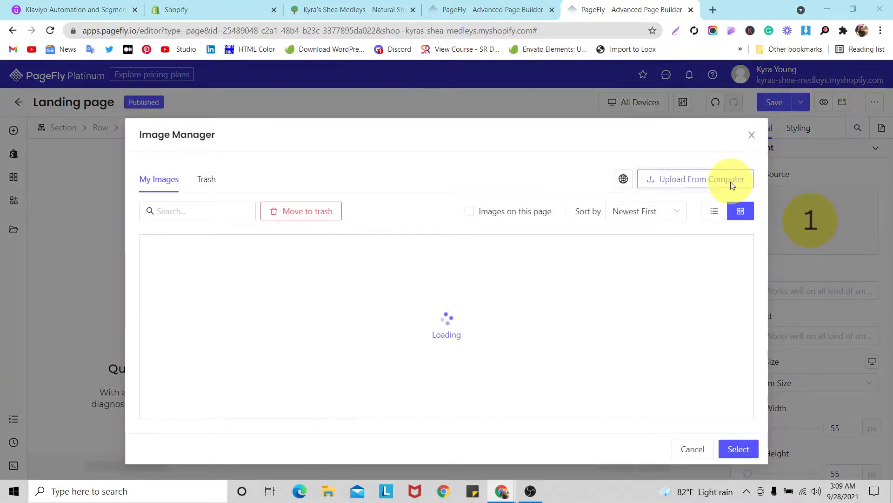
pyautogui.click(732, 184)
pyautogui.click(282, 126)
pyautogui.click(642, 388)
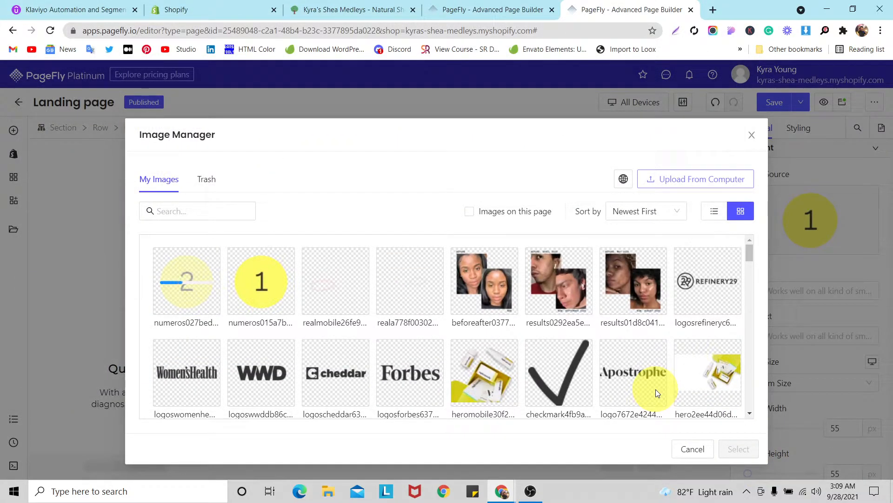
pyautogui.click(744, 450)
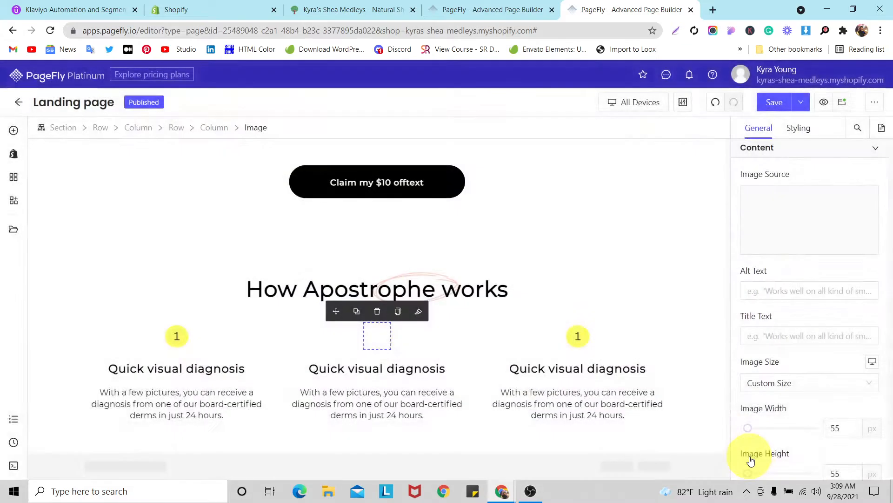
# Step: Replace the number image in the third column with the "3" image uploaded from the numeros03 PNG file in Downloads
pyautogui.click(581, 336)
pyautogui.moveTo(781, 239)
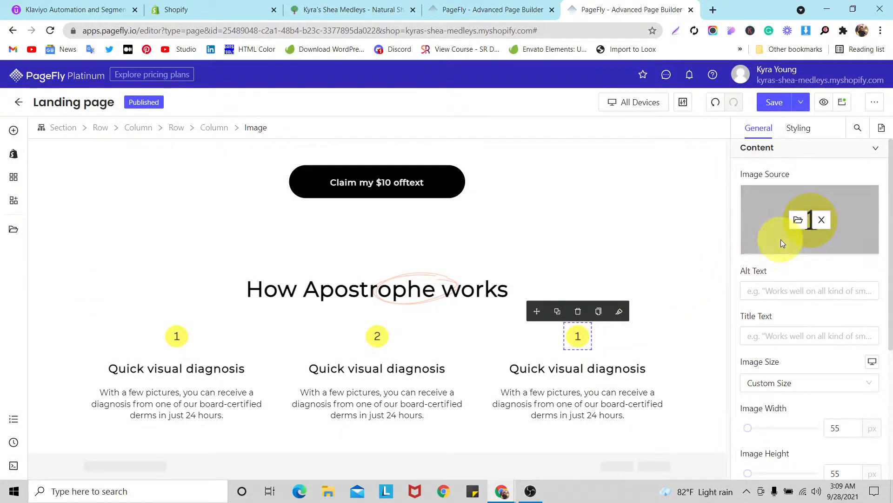
pyautogui.click(797, 222)
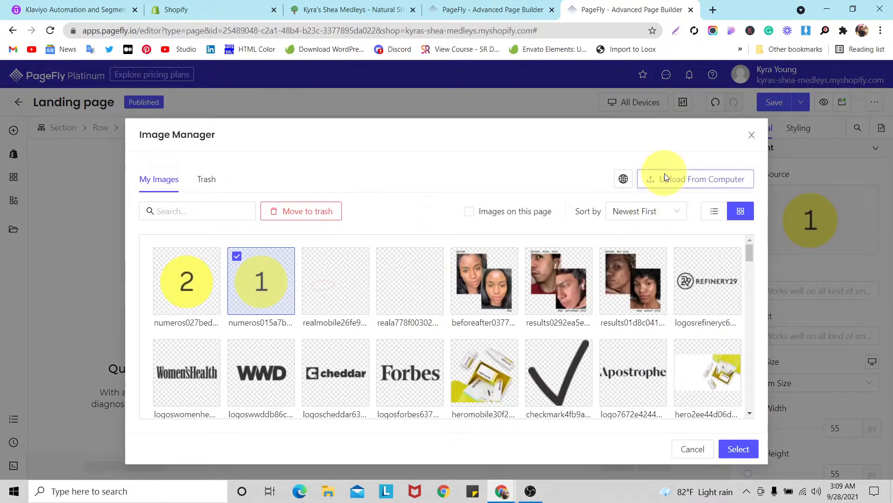
pyautogui.click(664, 176)
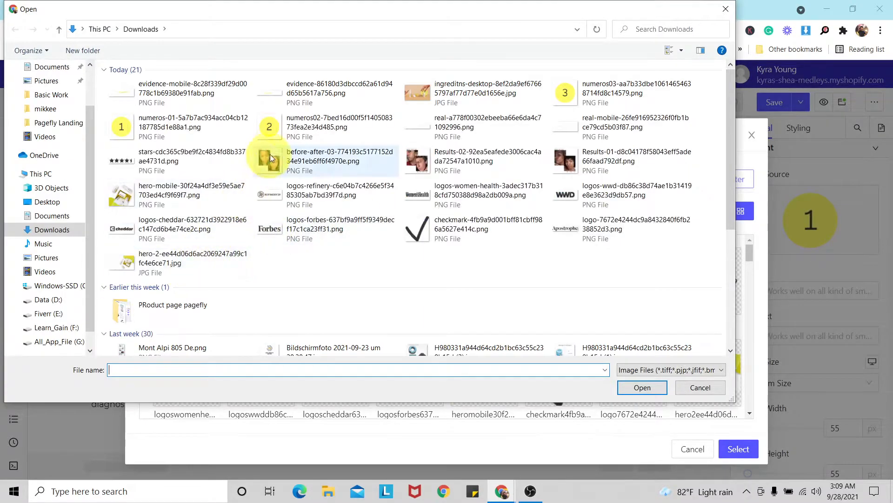
pyautogui.click(596, 93)
pyautogui.click(654, 387)
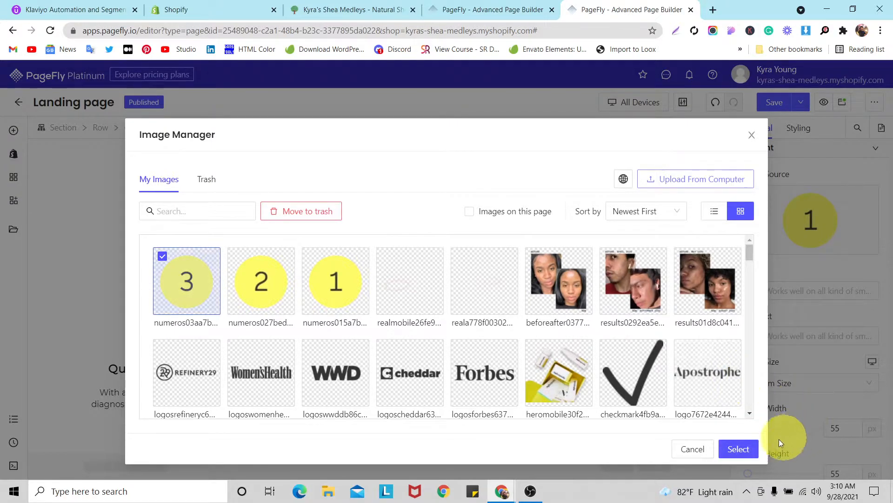
pyautogui.click(739, 449)
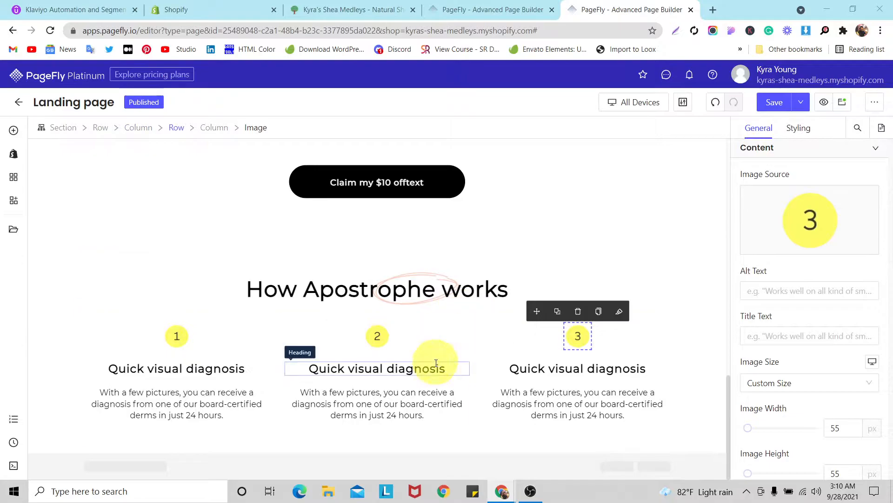
# Step: Set the second column's heading to "Personalized treatment" and its paragraph to "You'll only receive the most effective and scientifically-proven ingredients, tailored to your specific needs."
pyautogui.doubleClick(425, 371)
pyautogui.write('Personalized treatment')
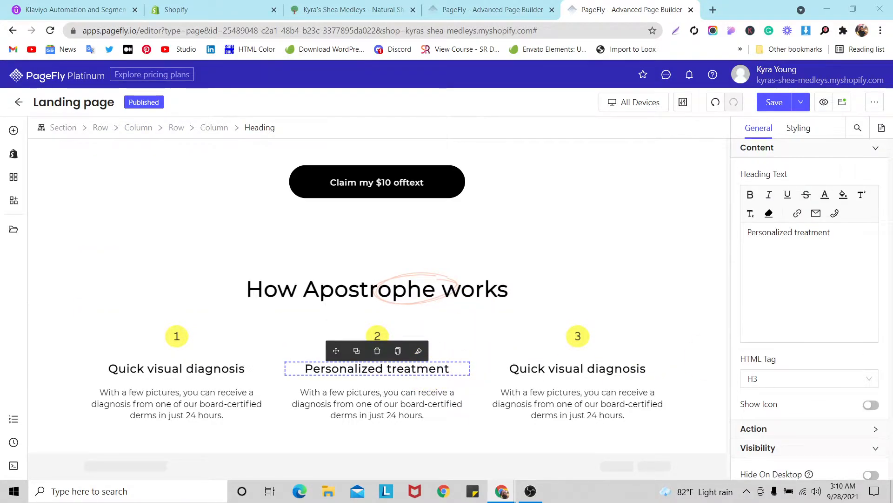
pyautogui.doubleClick(365, 408)
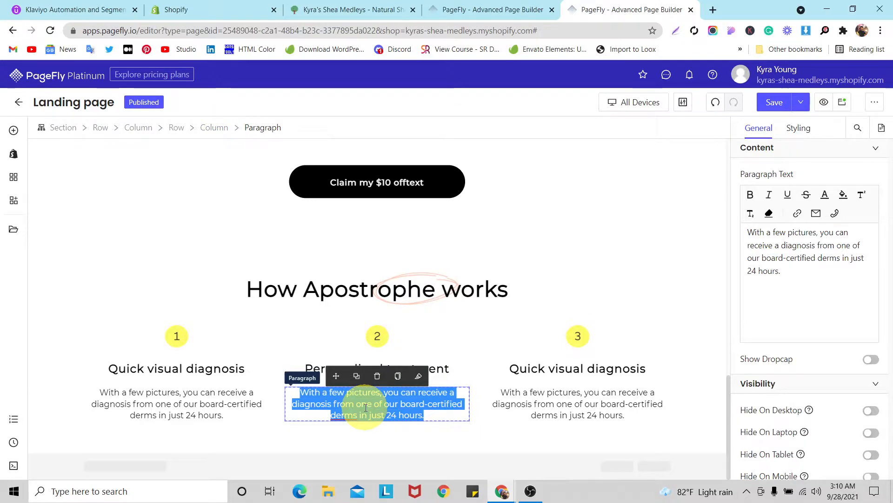
pyautogui.write("You'll only receive the most effective and scientifically-proven ingredients, tailored to your specific needs.")
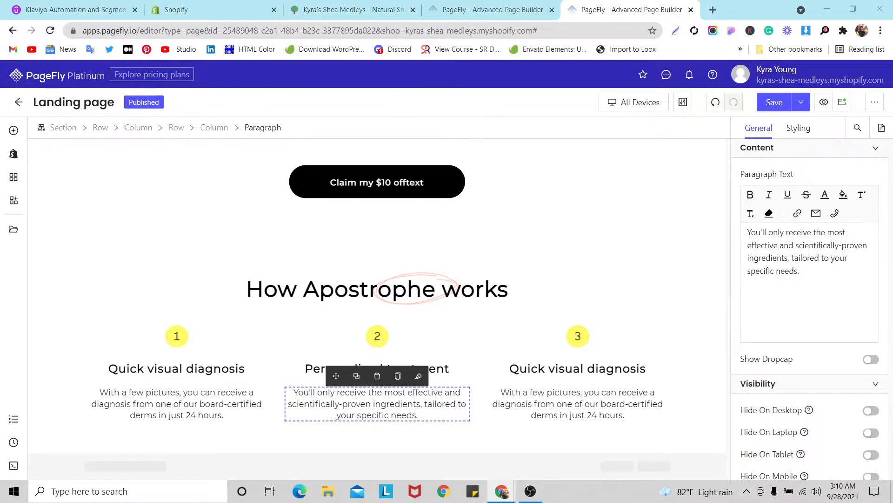
# Step: Set the third column's heading to "Affordable prescriptions" and its paragraph to "We take out the middlemen to ensure your treatment and prescriptions are affordable."
pyautogui.doubleClick(606, 371)
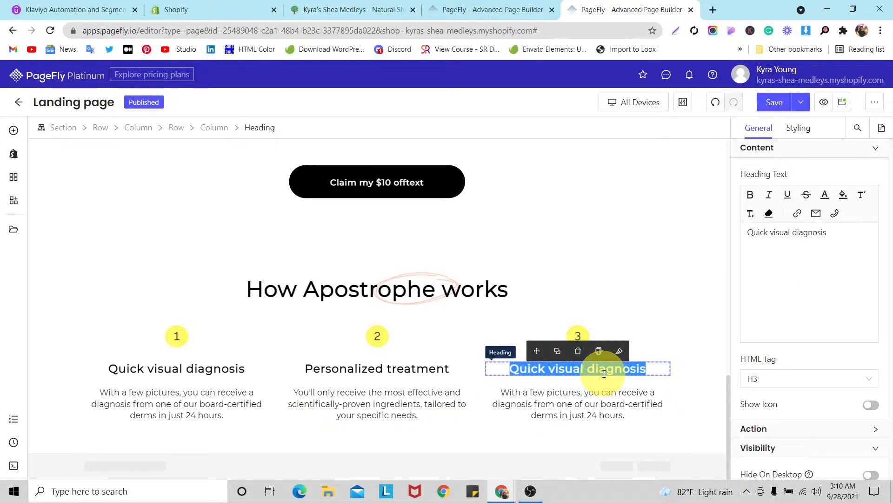
pyautogui.write('Affordable prescriptions')
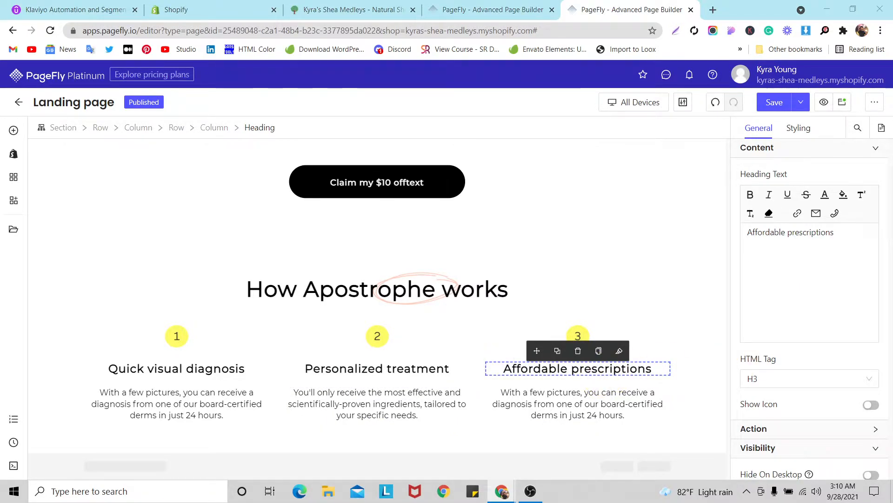
pyautogui.doubleClick(548, 415)
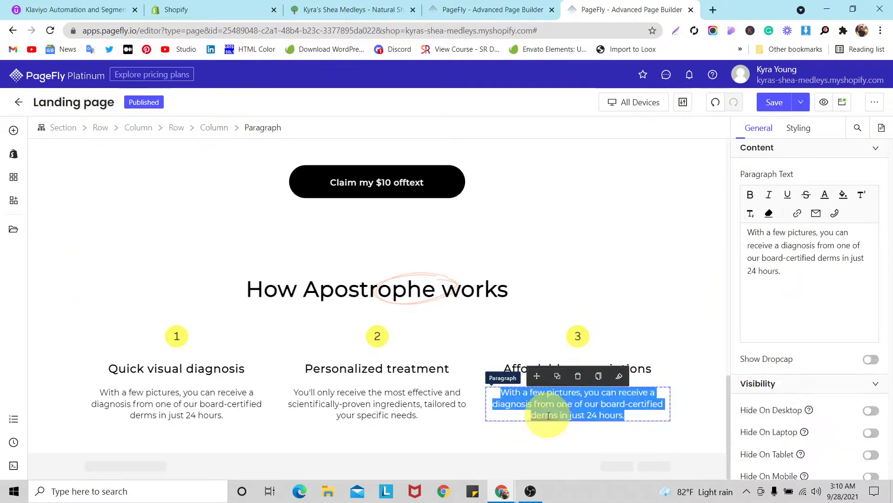
pyautogui.write('We take out the middlemen to ensure your treatment and prescriptions are affordable.')
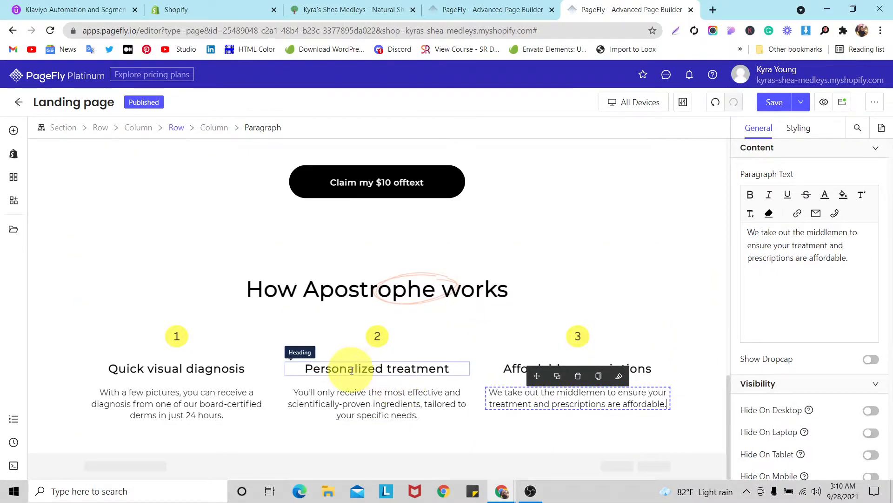
# Step: Set the top and bottom padding of the row holding the three numbered columns to 40 px
pyautogui.click(393, 367)
pyautogui.click(64, 362)
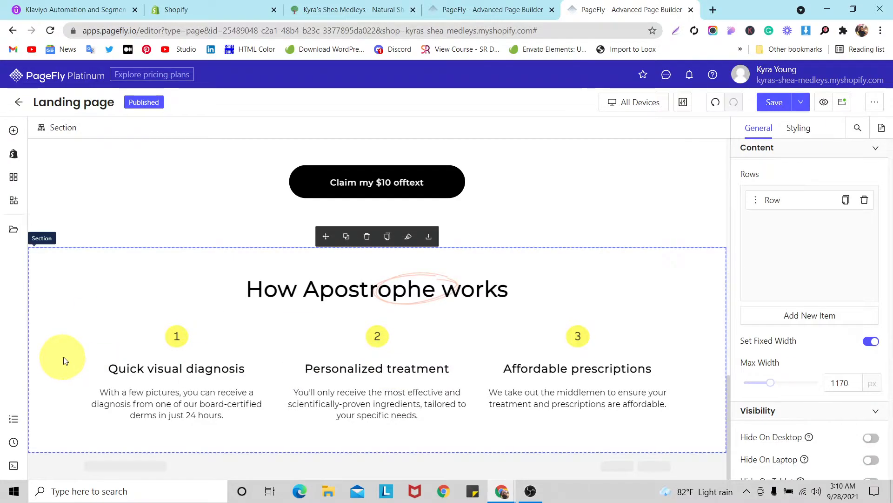
pyautogui.click(136, 320)
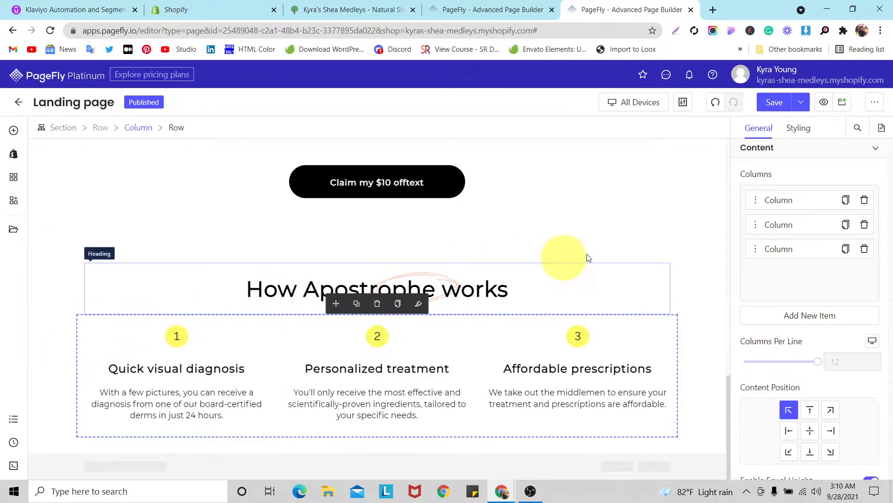
pyautogui.click(796, 128)
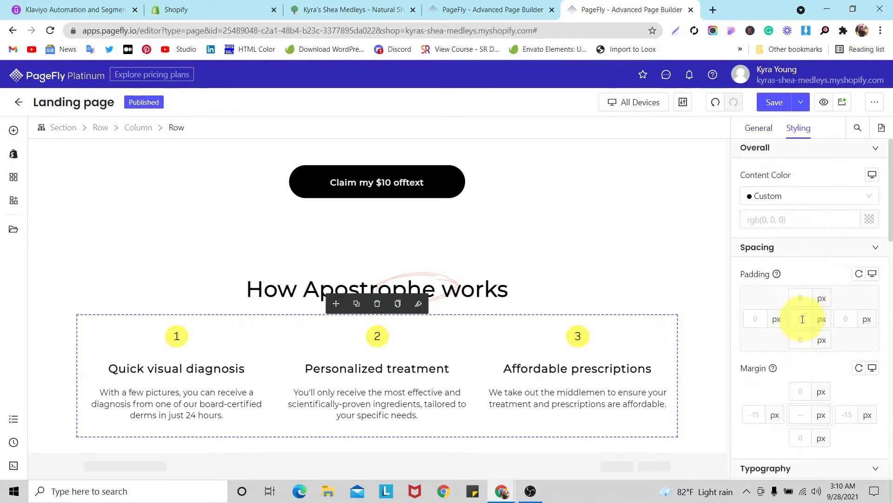
pyautogui.write('40')
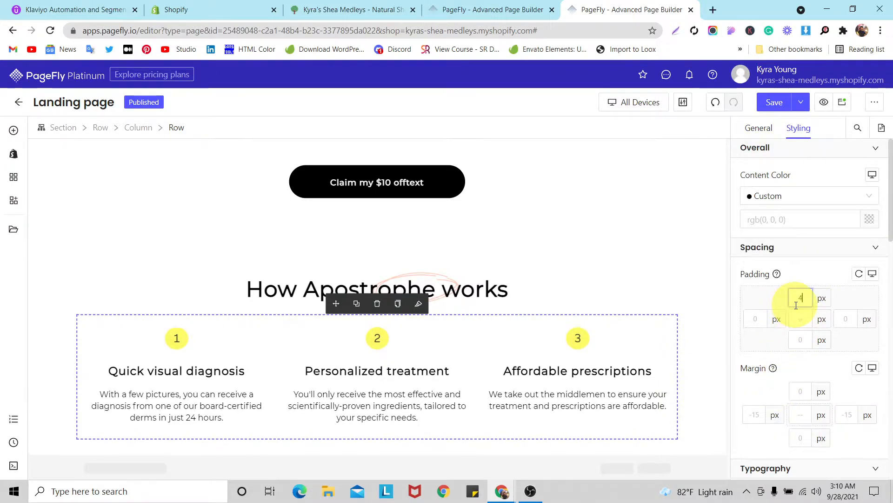
pyautogui.click(800, 340)
pyautogui.write('40')
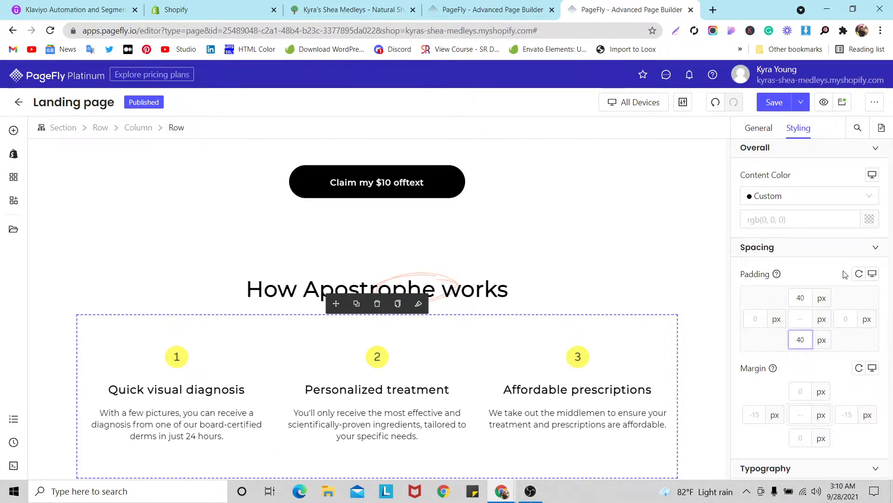
# Step: Duplicate the "Claim my $10 off" button above the section and move the copy below the three numbered columns
pyautogui.scroll(-1, 446, 342)
pyautogui.scroll(1, 447, 342)
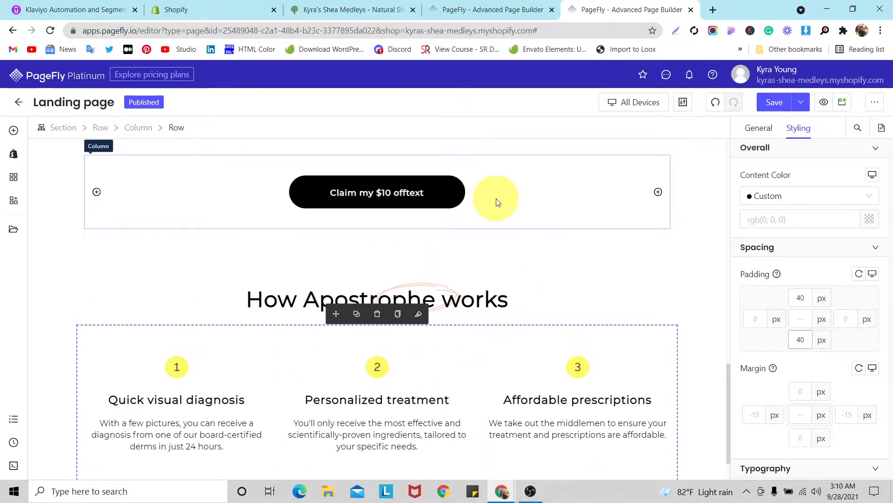
pyautogui.click(454, 196)
pyautogui.scroll(-1, 236, 225)
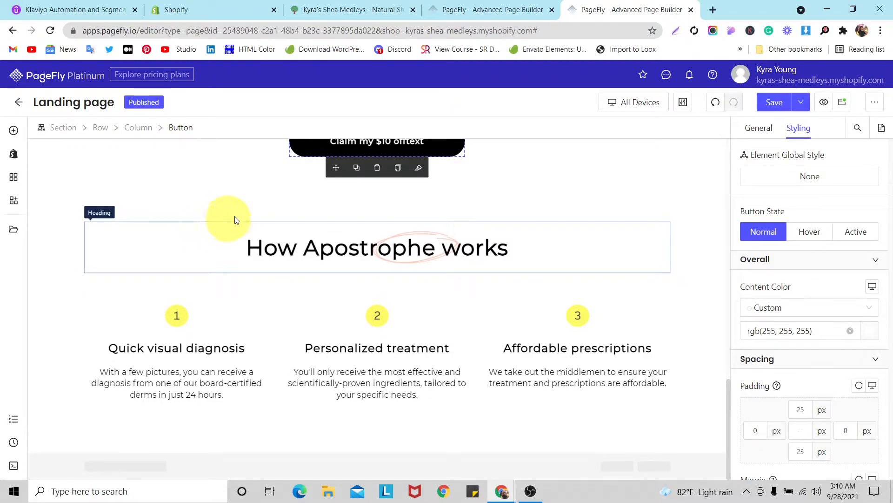
pyautogui.click(356, 168)
pyautogui.click(406, 150)
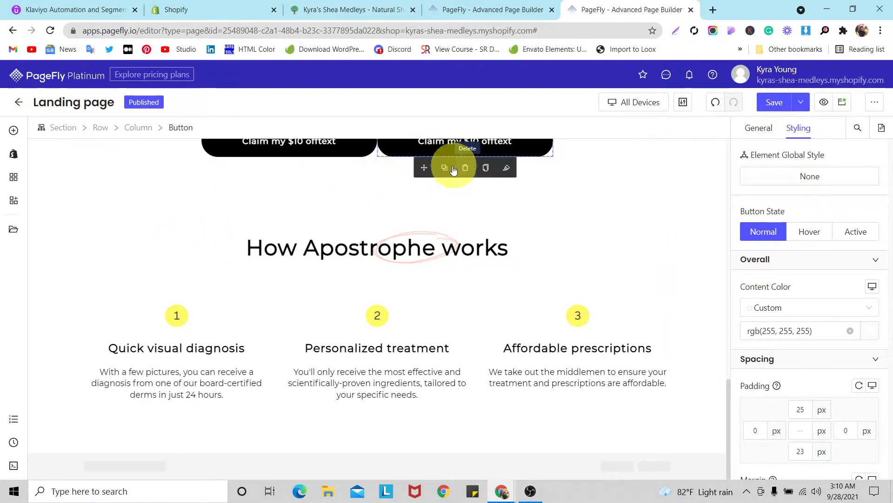
pyautogui.moveTo(423, 168); pyautogui.dragTo(369, 423)
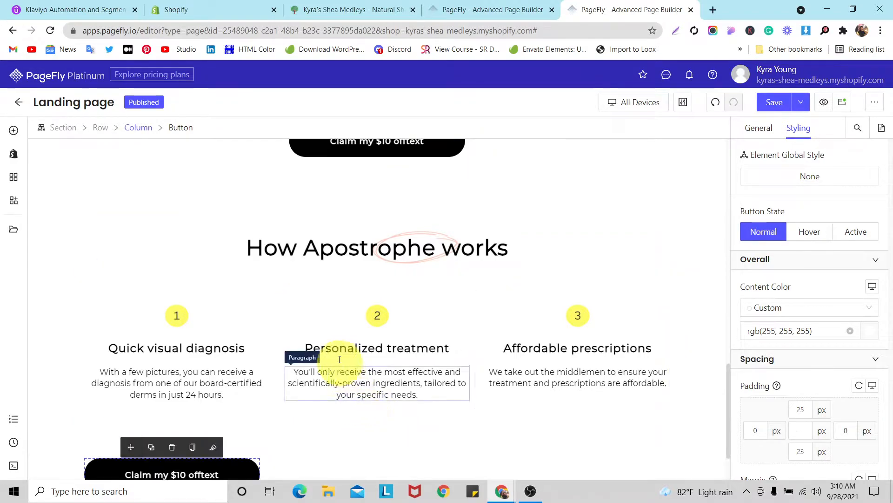
# Step: Center the text alignment of the outer column that holds the "How Apostrophe works" heading, numbered row and button
pyautogui.scroll(-2, 342, 366)
pyautogui.click(326, 393)
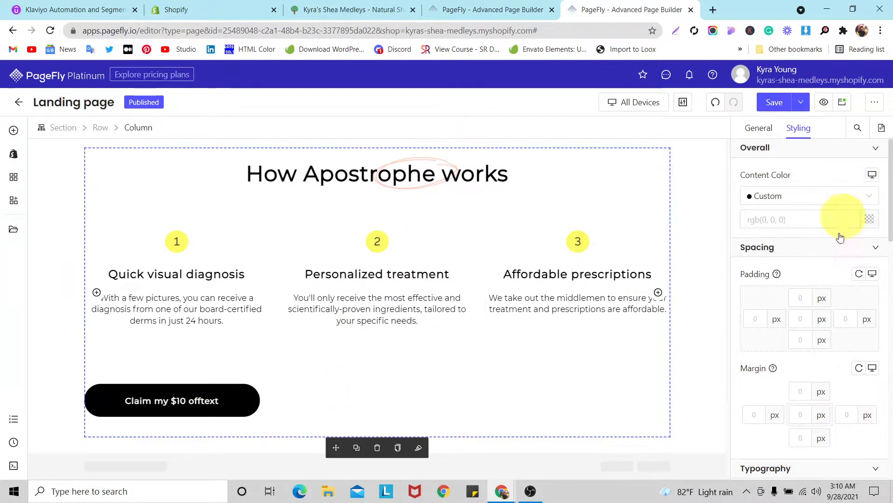
pyautogui.scroll(-6, 840, 363)
pyautogui.click(800, 344)
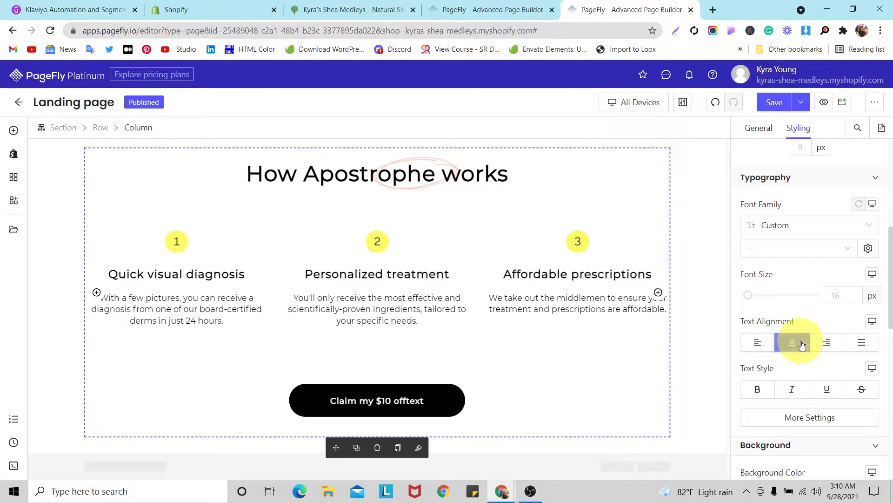
pyautogui.click(59, 259)
pyautogui.scroll(2, 66, 262)
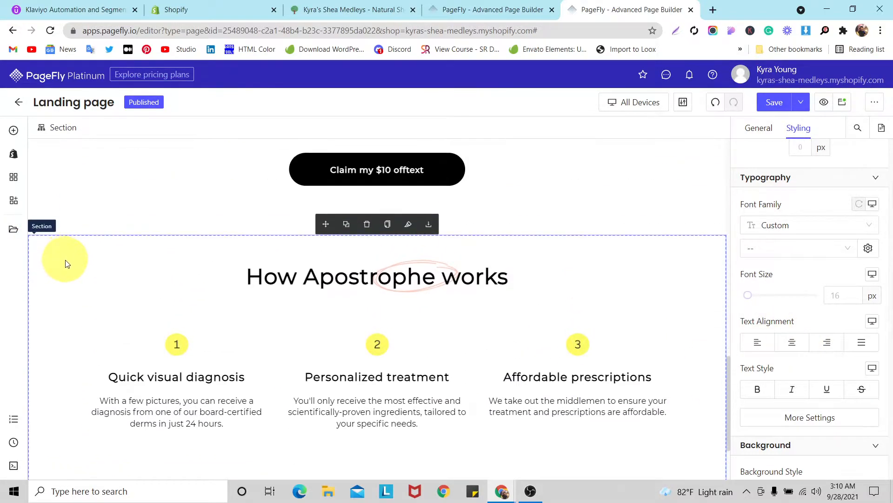
pyautogui.scroll(-2, 107, 260)
pyautogui.scroll(1, 232, 242)
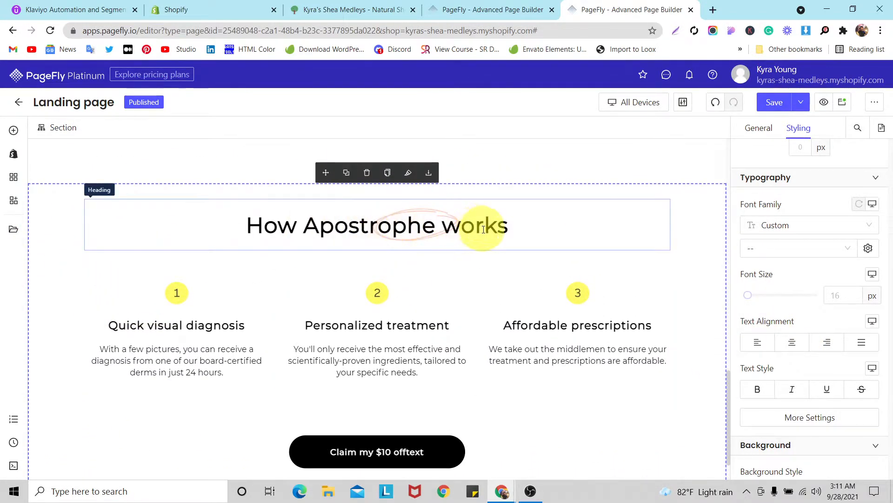
pyautogui.scroll(-1, 477, 254)
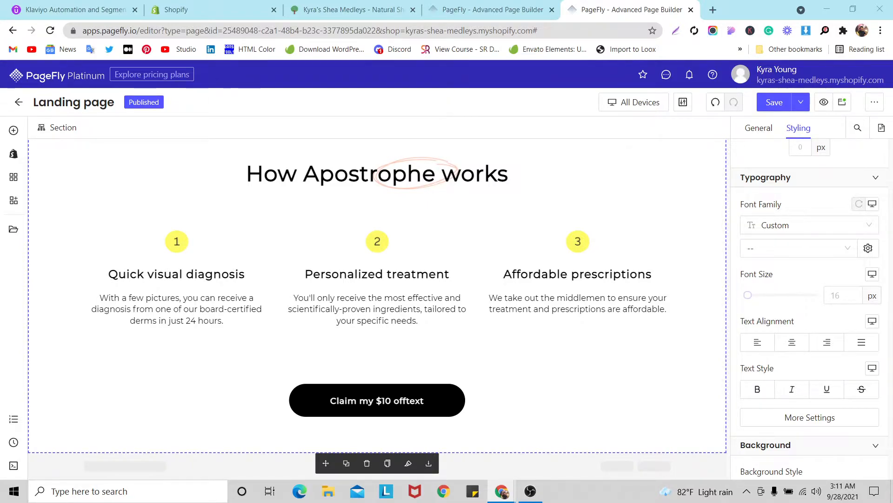
# Step: Switch the page editor from all devices to the mobile layout
pyautogui.click(658, 108)
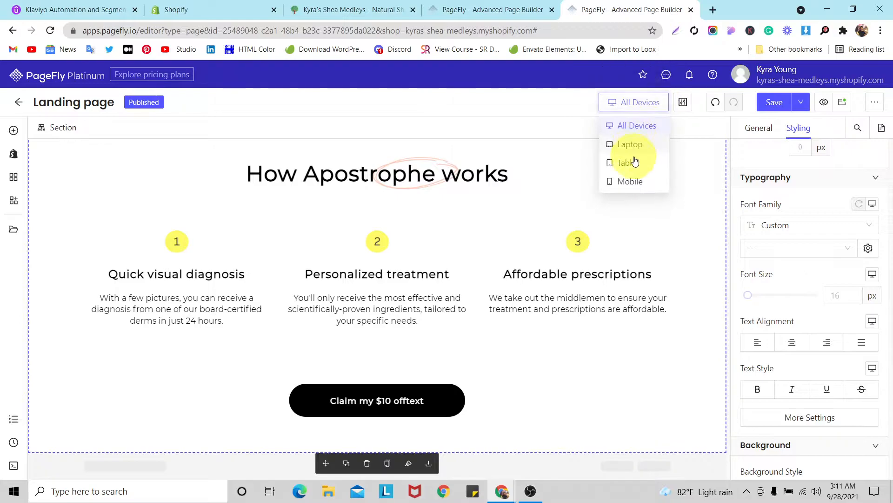
pyautogui.click(629, 179)
pyautogui.scroll(-8, 398, 252)
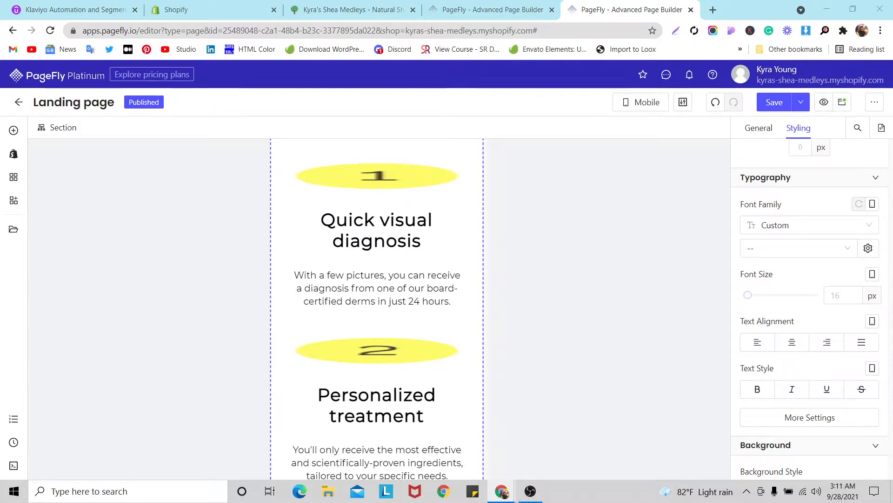
# Step: Set the number 1 image to 45 px wide and 45 px high on mobile
pyautogui.click(417, 175)
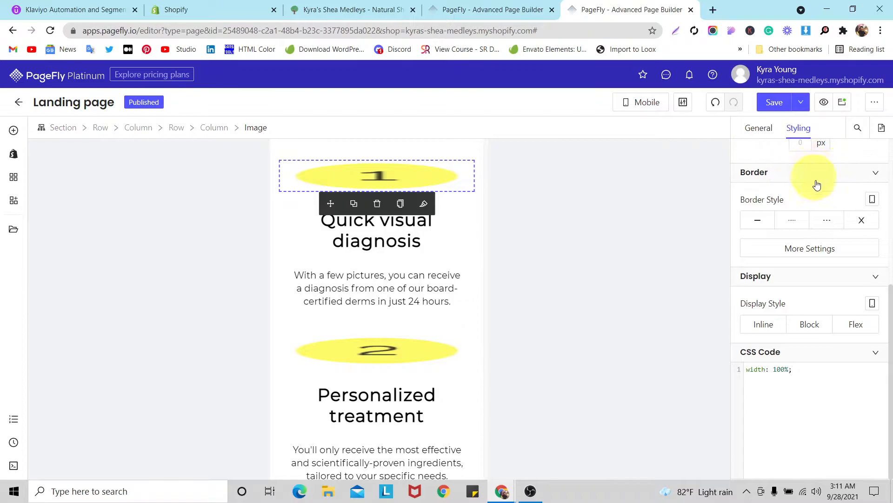
pyautogui.scroll(3, 823, 205)
pyautogui.scroll(2, 828, 215)
pyautogui.scroll(-4, 832, 212)
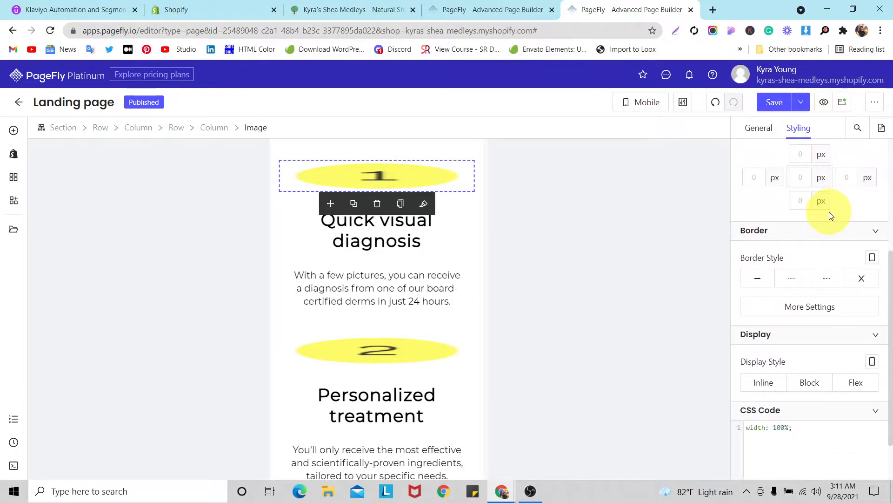
pyautogui.click(757, 127)
pyautogui.scroll(-4, 800, 220)
pyautogui.click(840, 314)
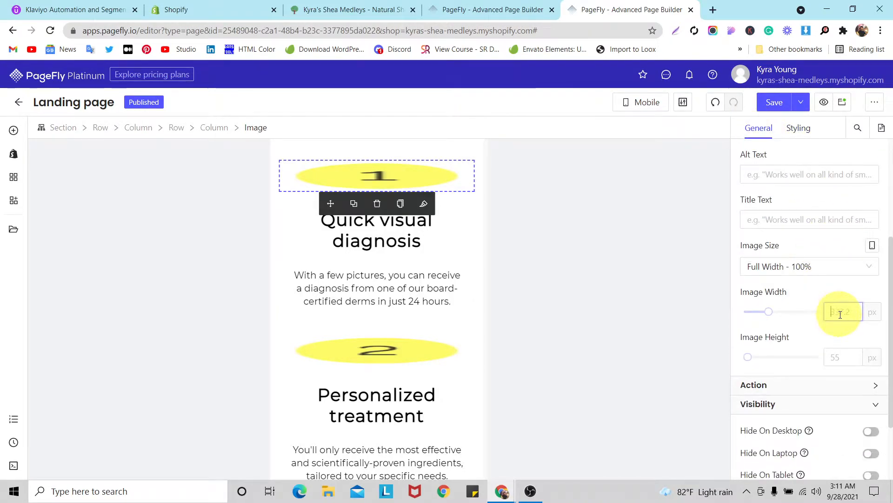
pyautogui.write('445')
pyautogui.press('BackSpace')
pyautogui.press('BackSpace')
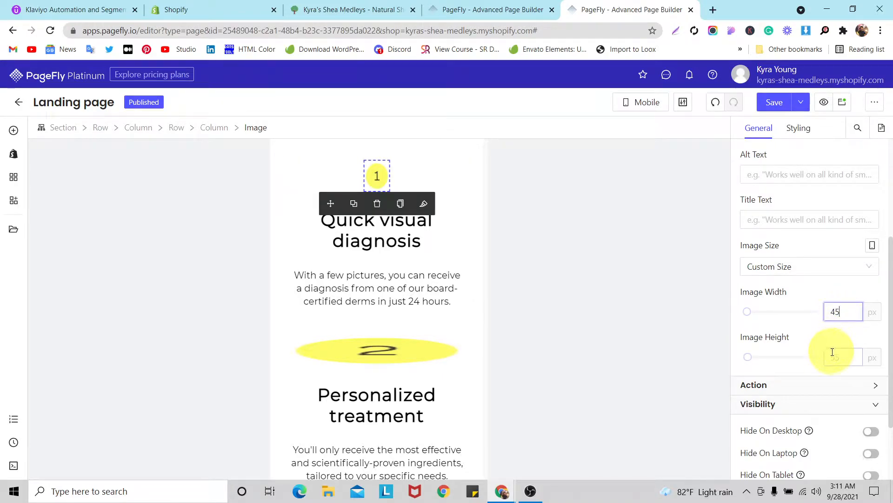
pyautogui.write('45')
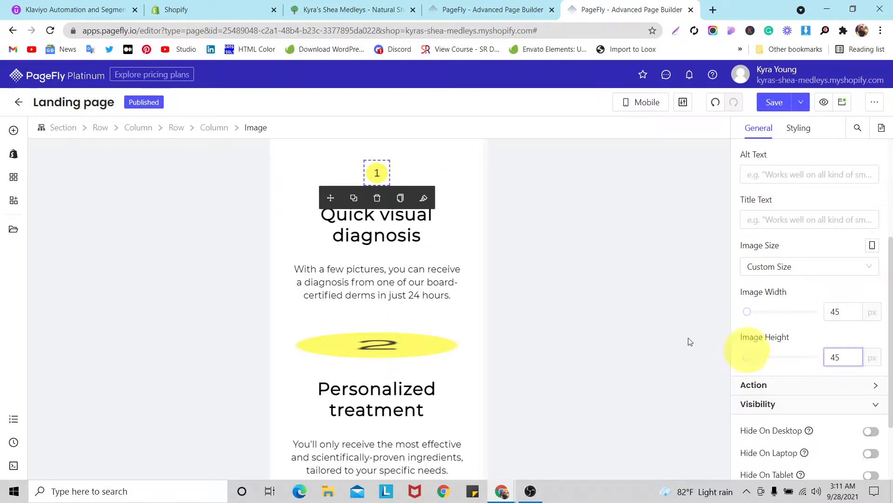
# Step: Copy the number 1 image's styles and paste them onto the number 2 and number 3 images
pyautogui.click(401, 206)
pyautogui.click(394, 332)
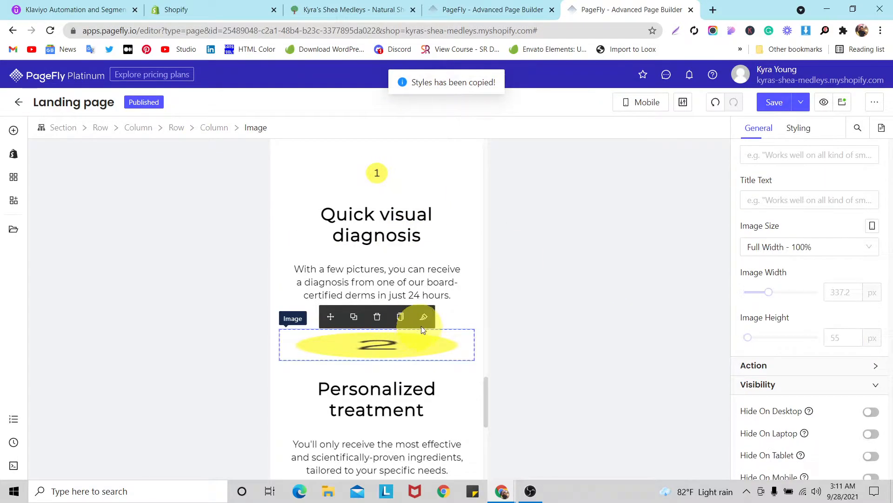
pyautogui.click(423, 320)
pyautogui.scroll(-4, 421, 321)
pyautogui.click(400, 334)
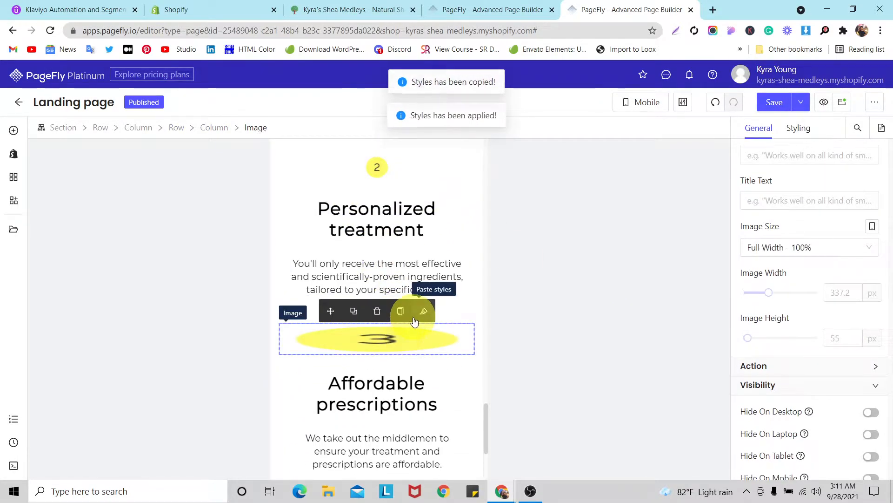
pyautogui.click(421, 313)
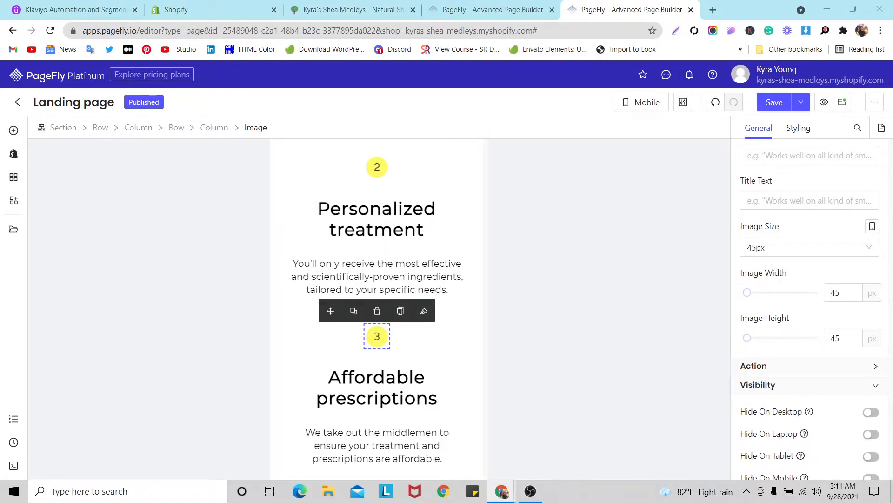
# Step: Set the mobile font size of the "Quick visual diagnosis" heading to 20 px
pyautogui.scroll(3, 354, 228)
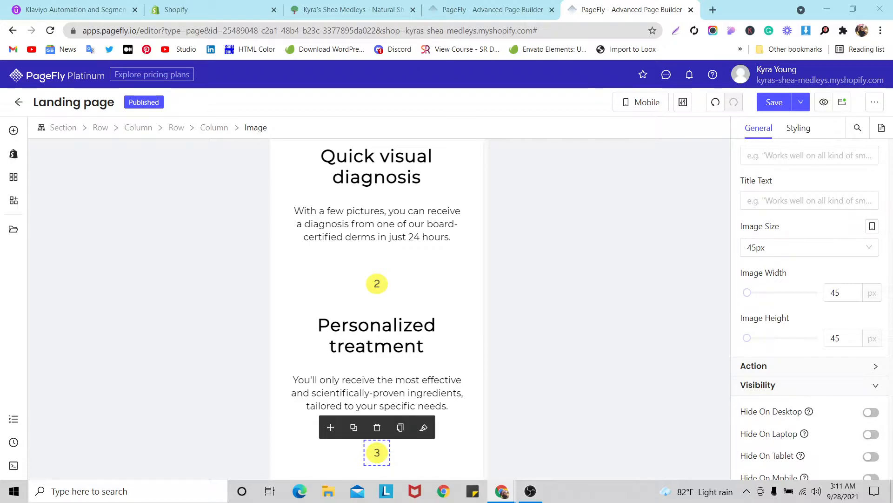
pyautogui.scroll(2, 404, 209)
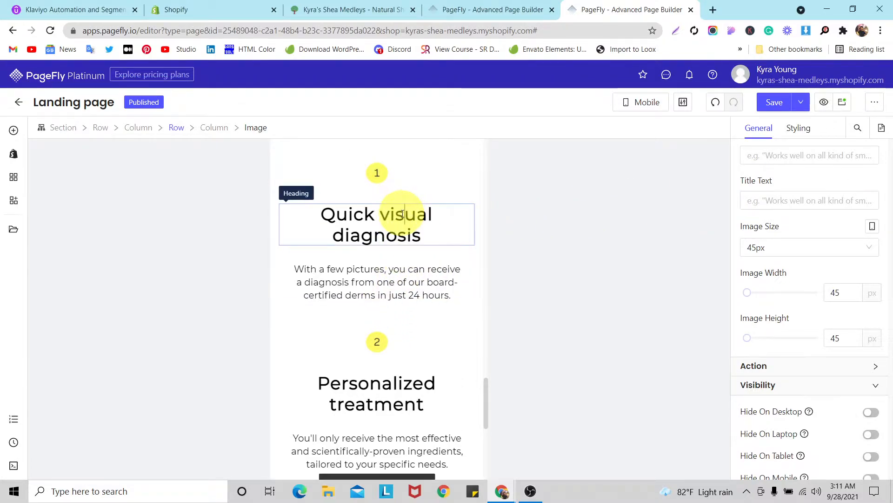
pyautogui.click(403, 214)
pyautogui.click(799, 128)
pyautogui.scroll(-3, 856, 326)
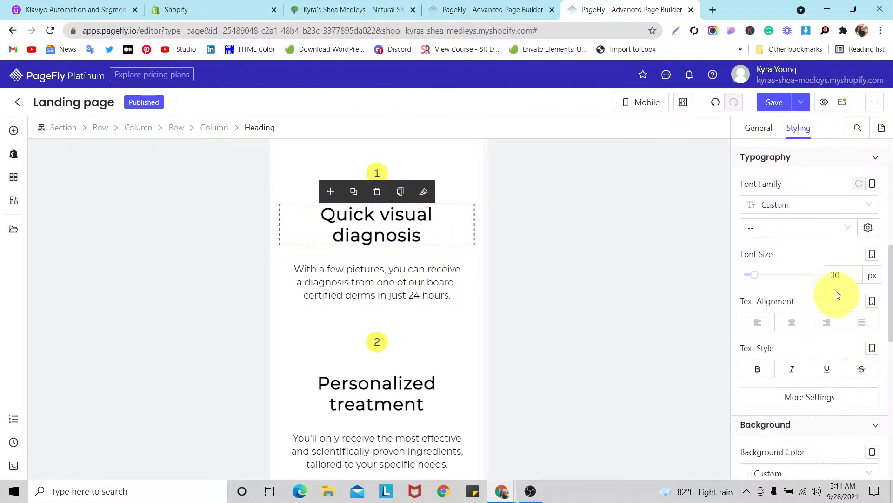
pyautogui.click(835, 276)
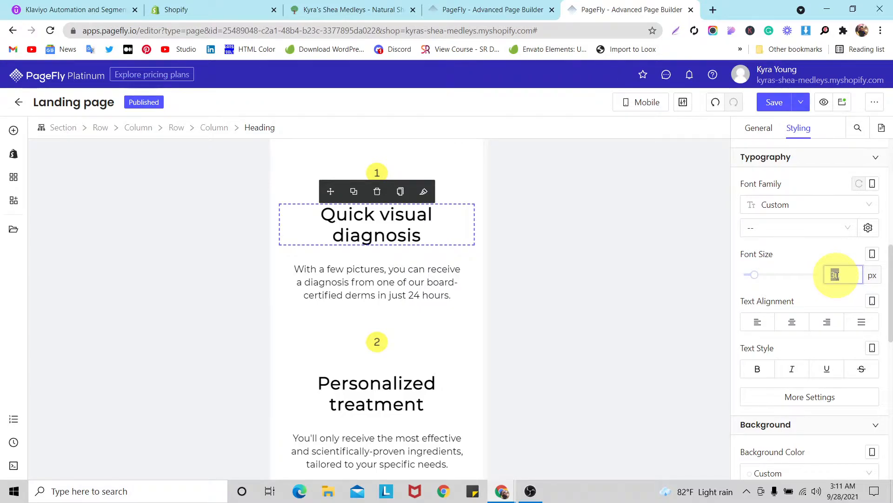
pyautogui.write('20')
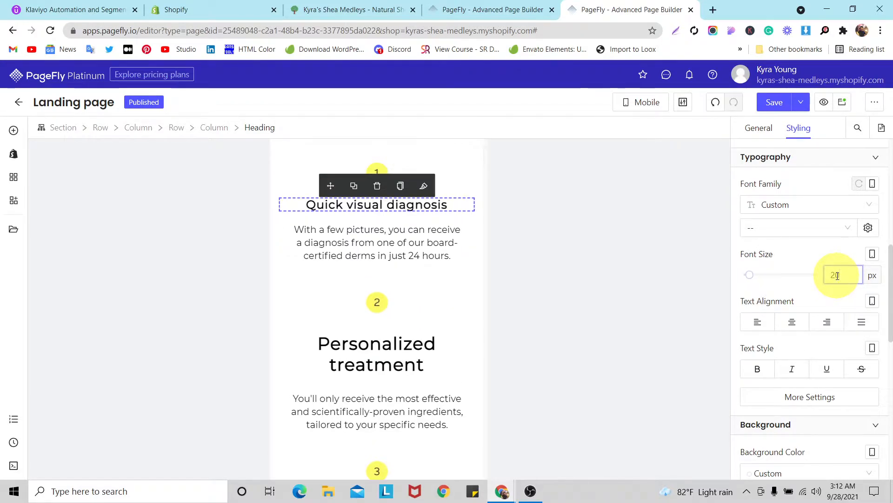
# Step: Copy the "Quick visual diagnosis" heading's styles to the "Personalized treatment" and "Affordable prescriptions" headings
pyautogui.click(400, 185)
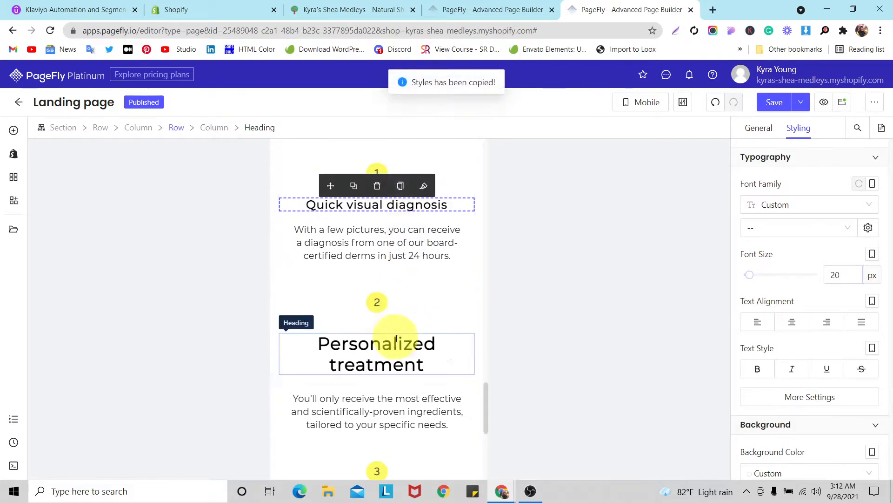
pyautogui.click(420, 330)
pyautogui.click(424, 319)
pyautogui.scroll(-3, 381, 298)
pyautogui.click(381, 313)
pyautogui.click(424, 273)
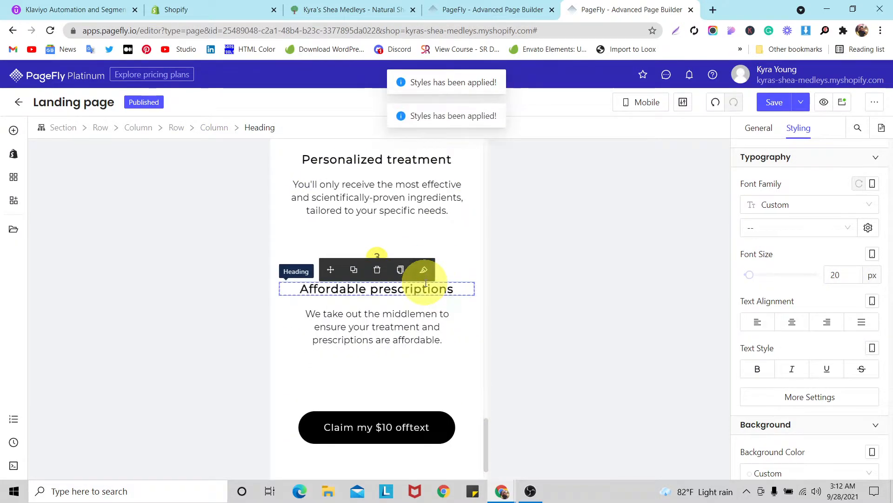
pyautogui.scroll(2, 426, 283)
pyautogui.scroll(5, 426, 283)
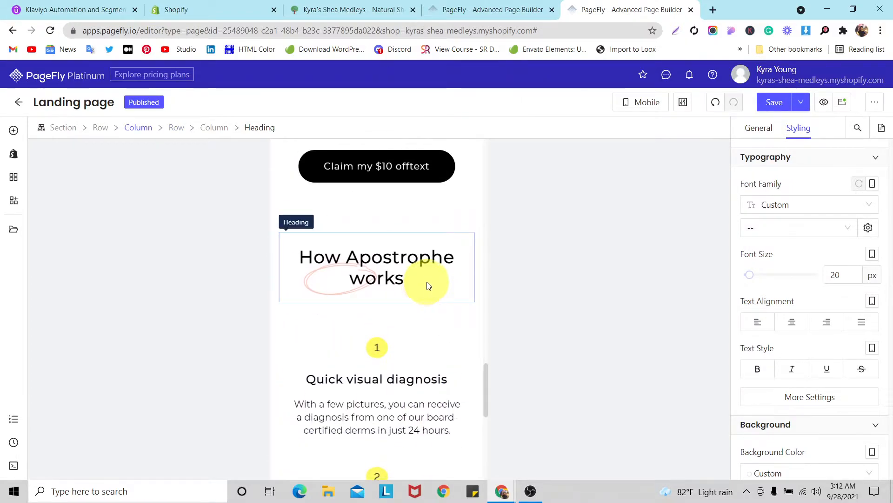
pyautogui.click(296, 261)
pyautogui.scroll(-1, 312, 302)
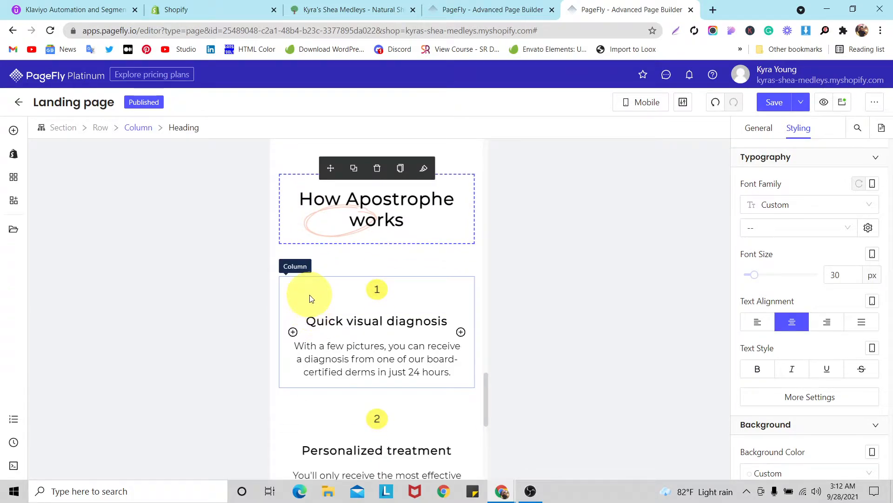
# Step: Set the bottom padding of the "Quick visual diagnosis" column to 19 px on mobile
pyautogui.click(310, 298)
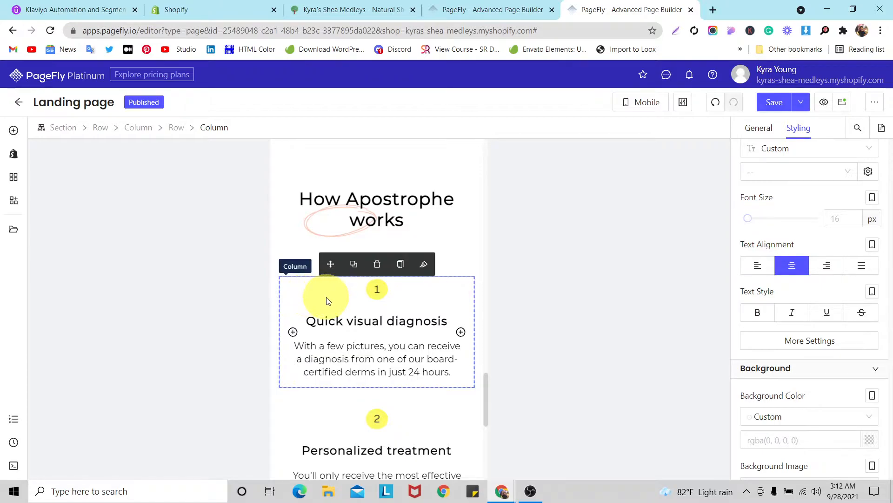
pyautogui.click(11, 132)
pyautogui.write('d')
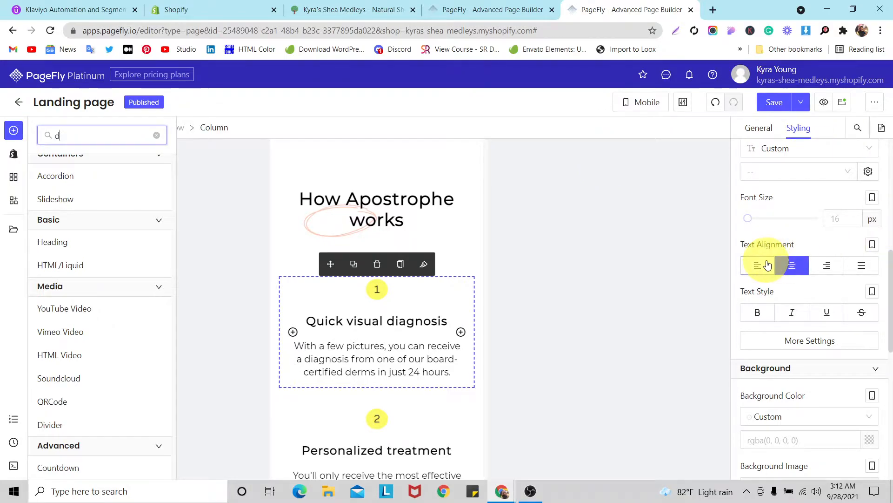
pyautogui.scroll(4, 811, 217)
pyautogui.scroll(2, 812, 217)
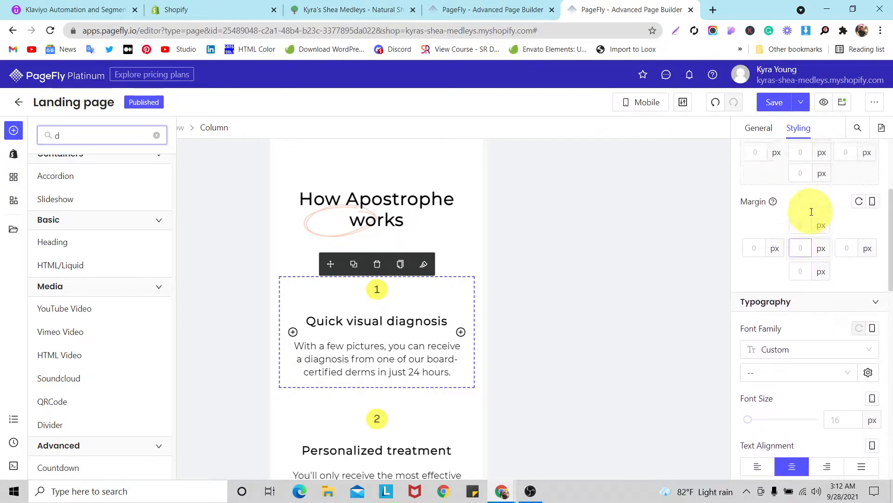
pyautogui.click(810, 206)
pyautogui.write('20')
# Step: Give the "Quick visual diagnosis" column a solid border and color its bottom edge light grey, E7E7E7
pyautogui.scroll(-10, 813, 251)
pyautogui.scroll(-2, 838, 289)
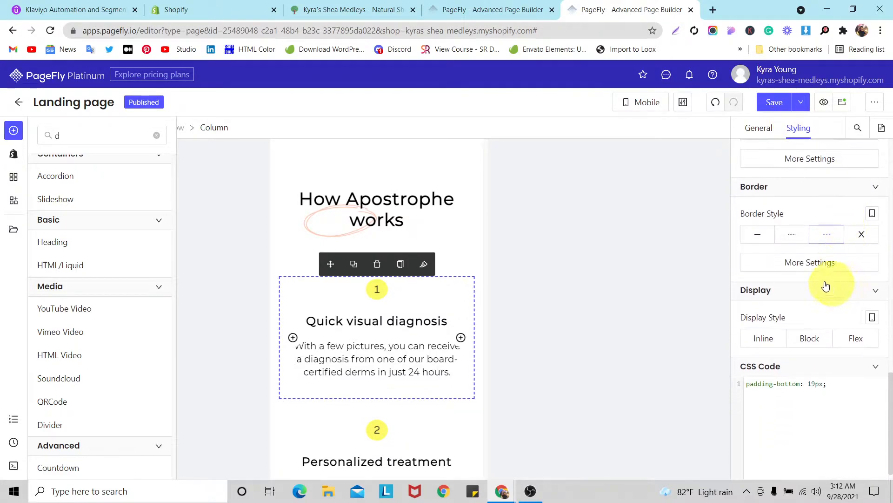
pyautogui.click(757, 233)
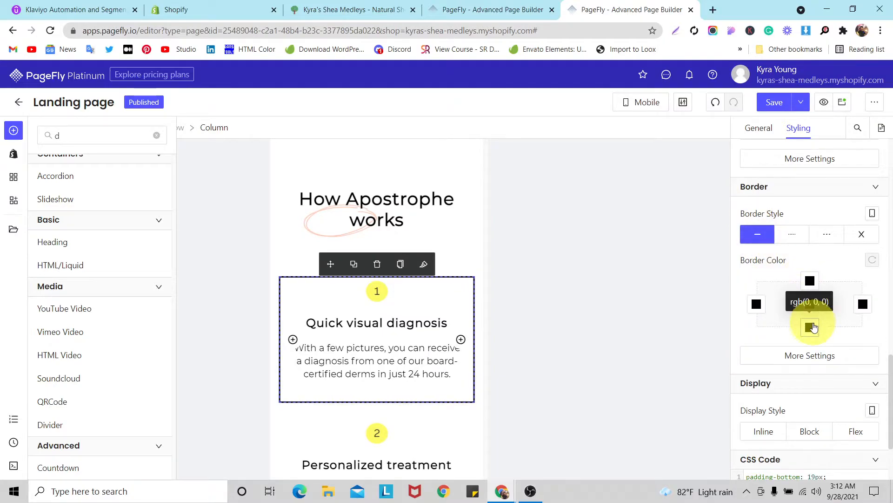
pyautogui.click(810, 327)
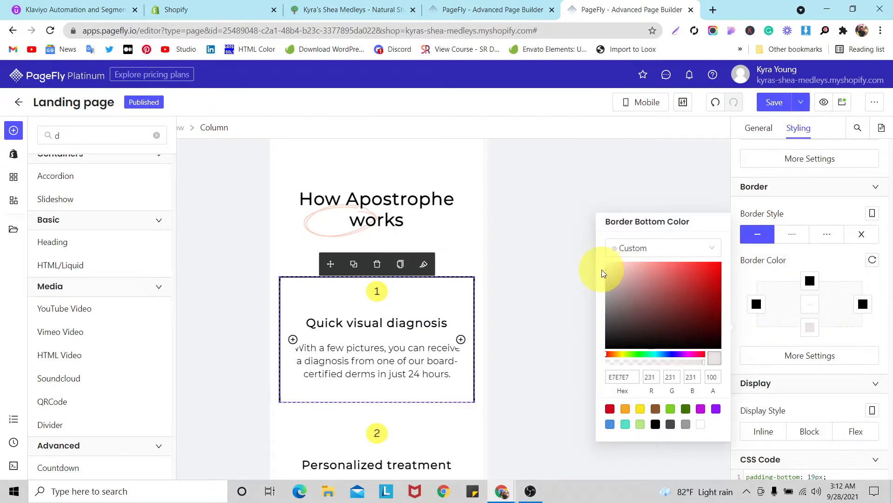
# Step: Set the first column's border width to 0 px on the top, left and right and 2 px on the bottom
pyautogui.click(798, 355)
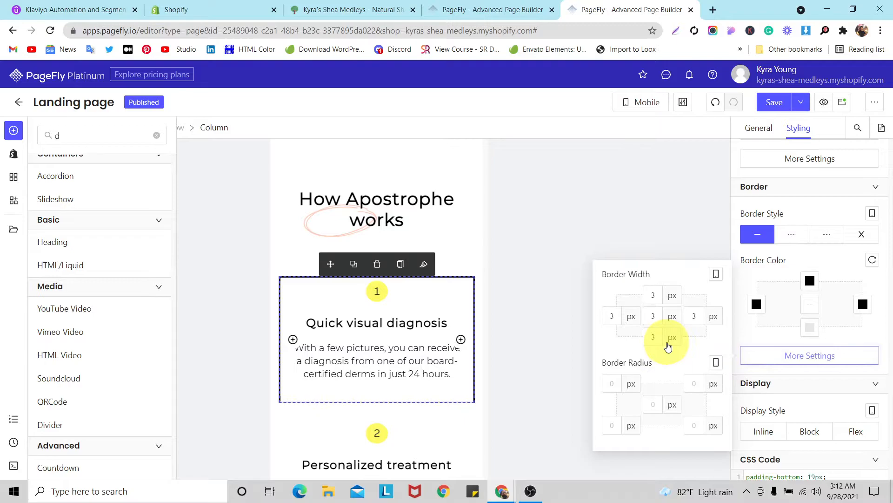
pyautogui.click(657, 315)
pyautogui.press('BackSpace')
pyautogui.write('0')
pyautogui.write('2')
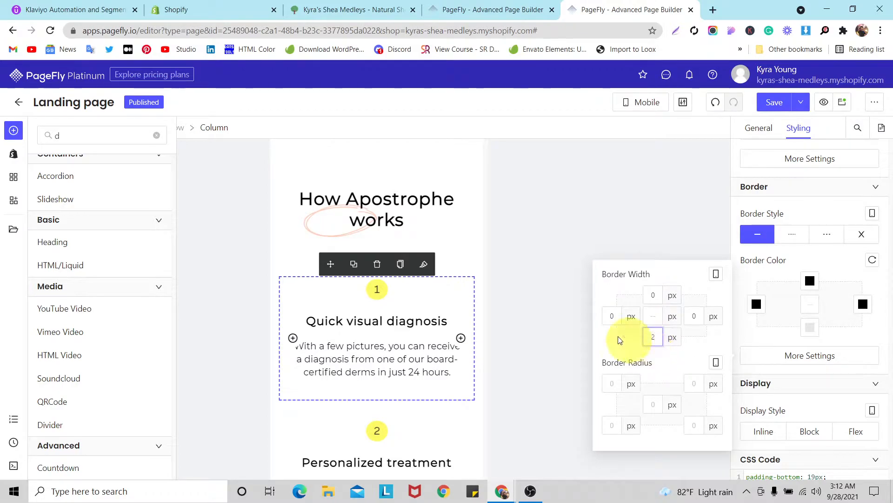
# Step: Copy the "Quick visual diagnosis" column's styles and paste them onto the "Personalized treatment" column
pyautogui.click(400, 266)
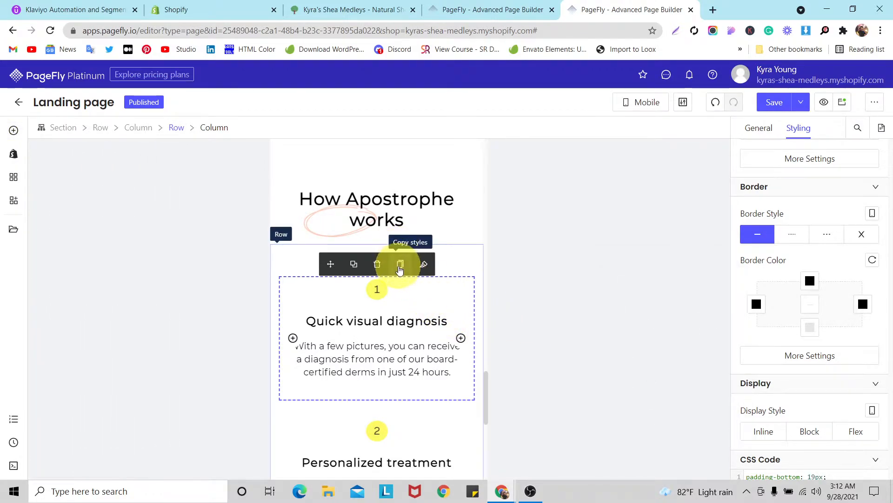
pyautogui.click(400, 266)
pyautogui.scroll(-3, 401, 279)
pyautogui.click(422, 298)
pyautogui.click(422, 298)
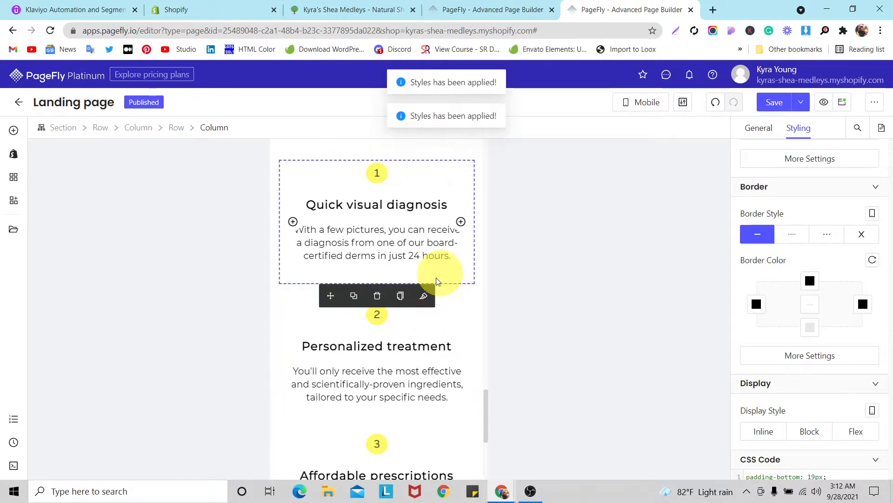
pyautogui.click(401, 295)
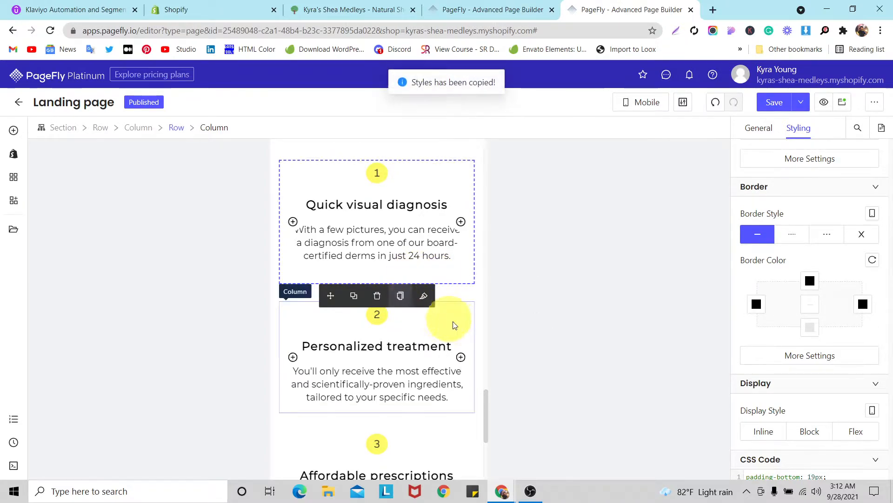
pyautogui.click(454, 324)
pyautogui.click(423, 289)
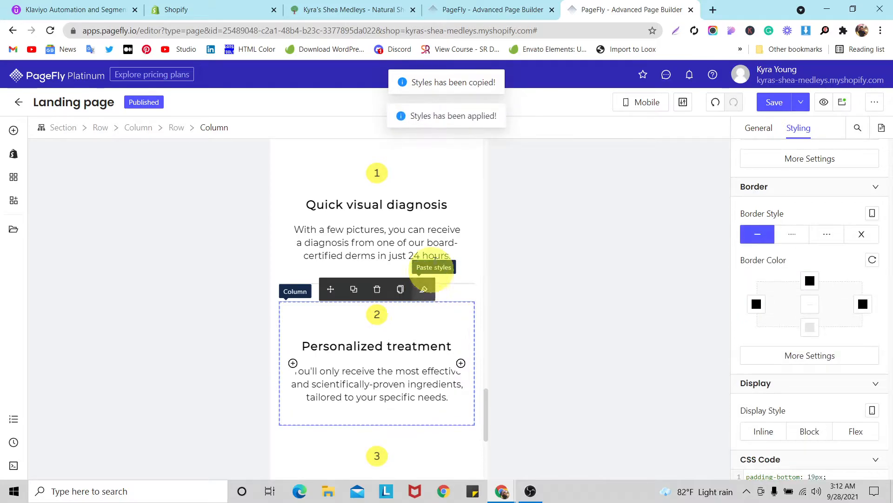
pyautogui.click(468, 168)
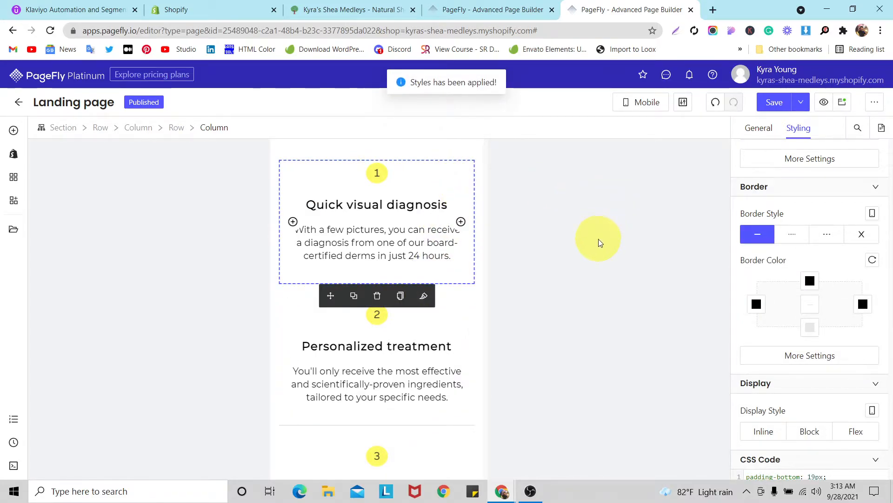
pyautogui.scroll(-5, 421, 316)
pyautogui.click(418, 375)
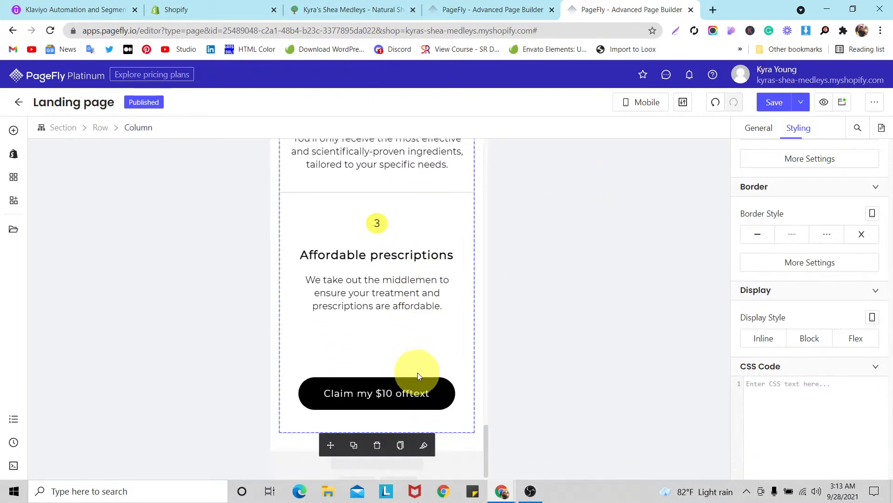
pyautogui.scroll(5, 417, 373)
pyautogui.scroll(1, 420, 373)
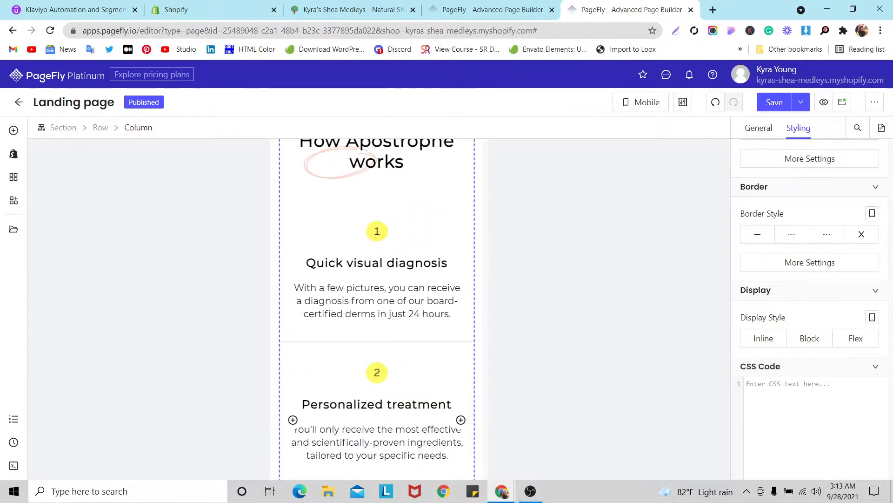
pyautogui.scroll(-5, 319, 343)
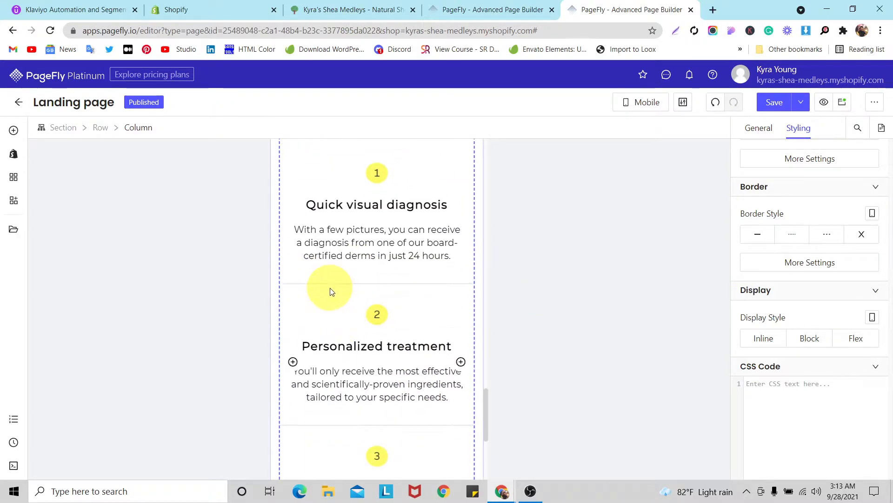
# Step: Switch to the tablet view and set the number 1 image's width and height to 45 px
pyautogui.click(642, 101)
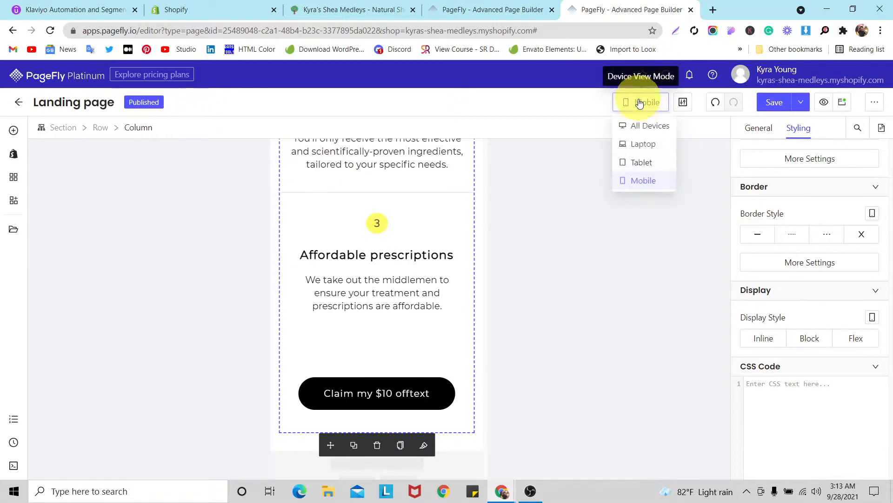
pyautogui.click(637, 163)
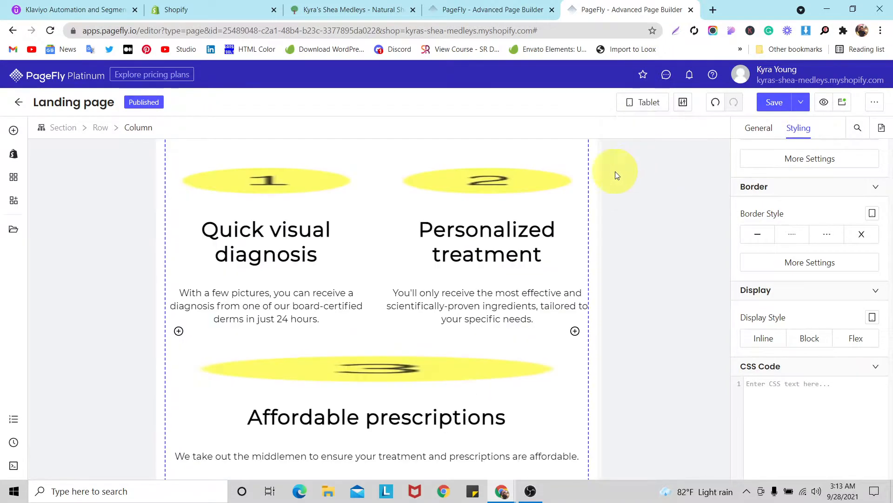
pyautogui.scroll(1, 455, 239)
pyautogui.click(261, 256)
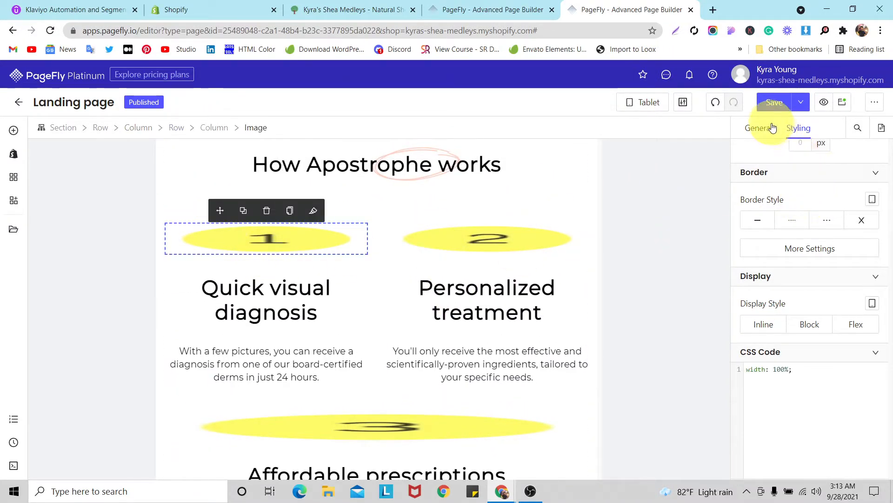
pyautogui.click(759, 128)
pyautogui.click(833, 240)
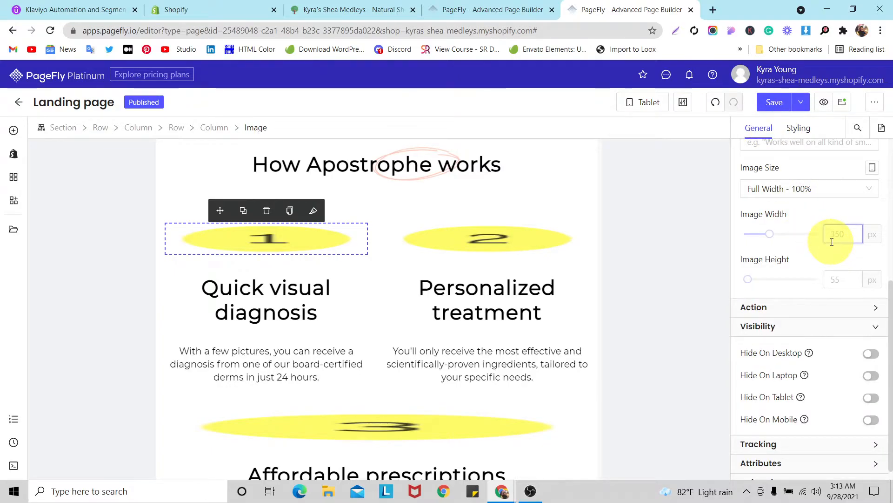
pyautogui.write('45')
pyautogui.click(835, 280)
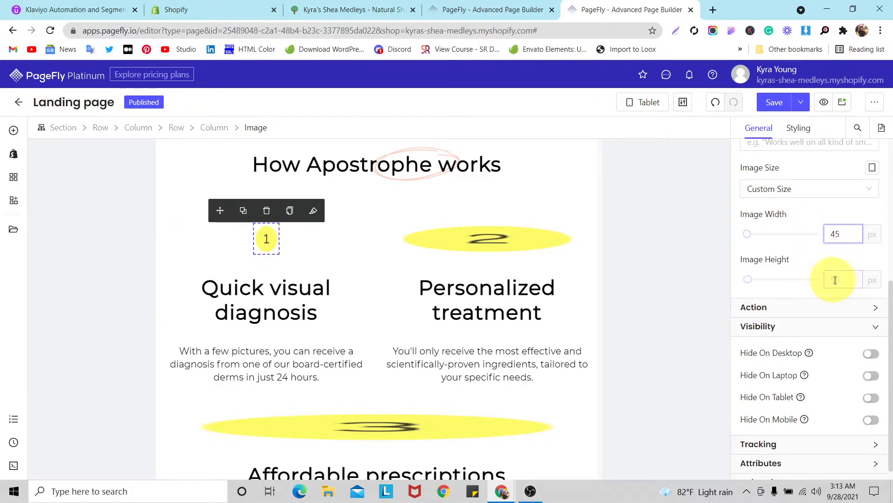
pyautogui.write('45')
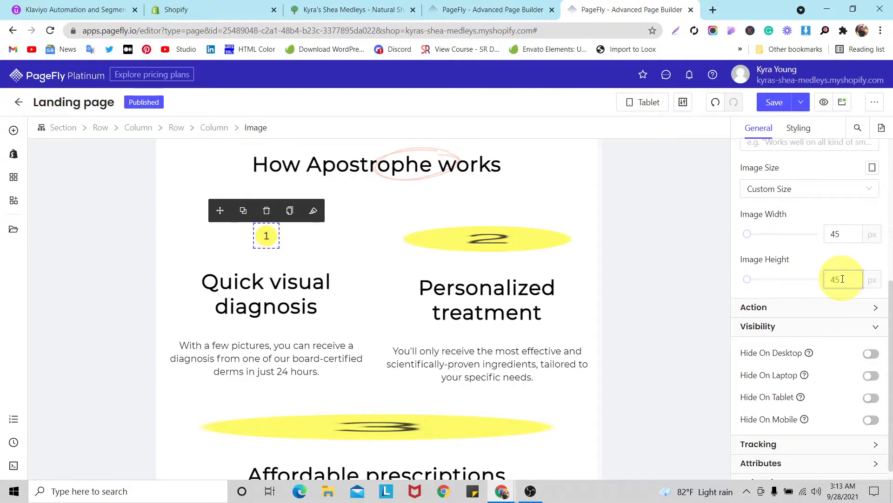
# Step: Copy the number 1 image's styles and paste them onto the number 2 and number 3 images
pyautogui.click(289, 211)
pyautogui.click(478, 216)
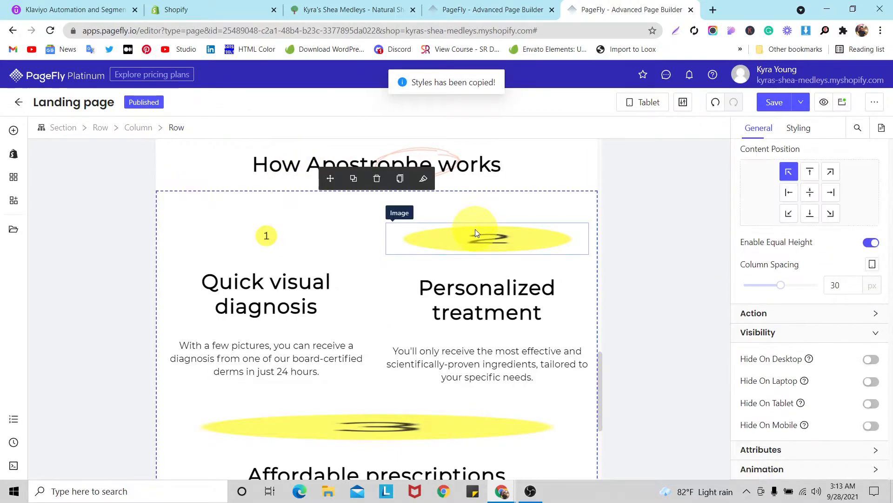
pyautogui.click(476, 229)
pyautogui.click(533, 210)
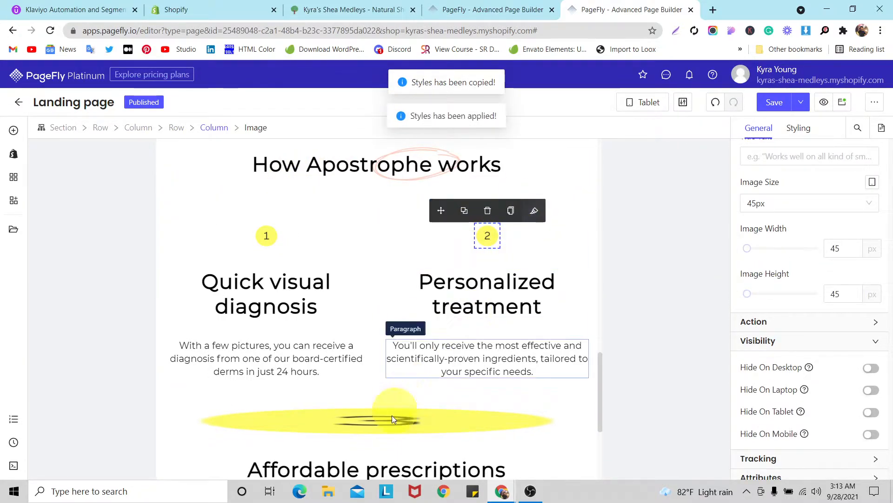
pyautogui.click(436, 413)
pyautogui.click(423, 391)
# Step: Set the "Quick visual diagnosis" heading's font size to 22 px for tablet
pyautogui.click(295, 279)
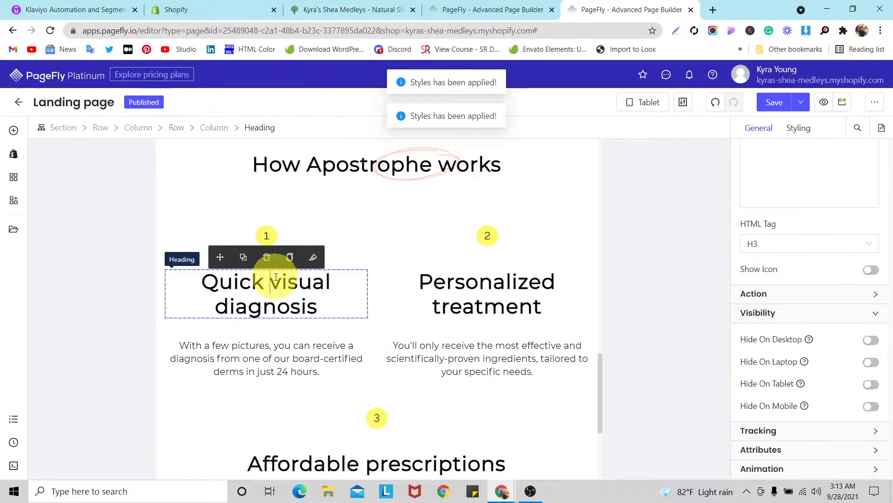
pyautogui.click(799, 129)
pyautogui.scroll(-3, 870, 323)
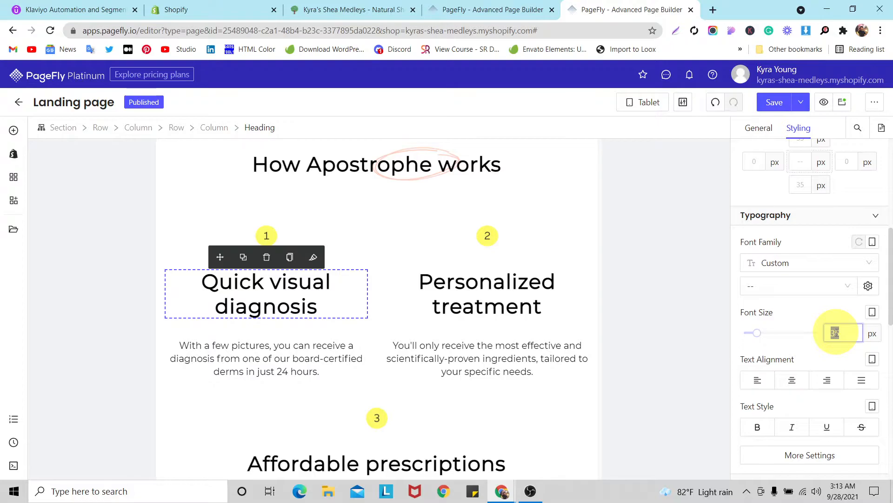
pyautogui.write('22')
# Step: Copy the "Quick visual diagnosis" heading's styles and paste them onto the "Personalized treatment" and "Affordable prescriptions" headings
pyautogui.click(290, 250)
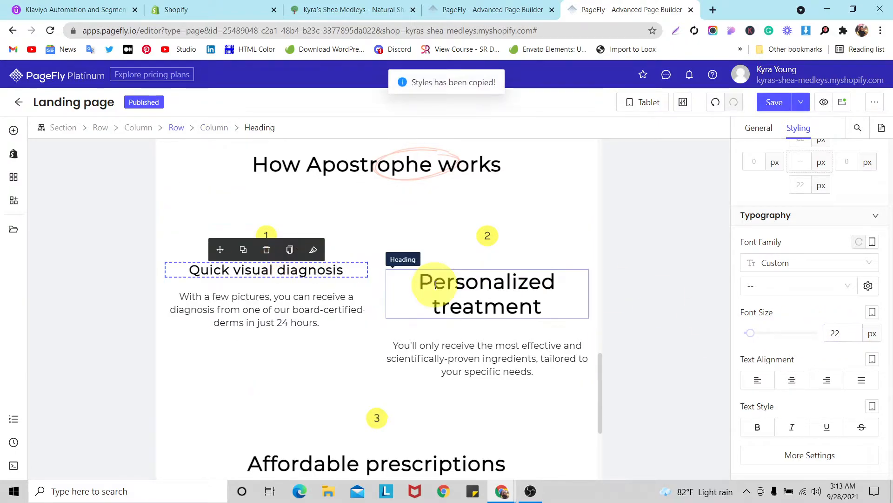
pyautogui.click(436, 285)
pyautogui.click(532, 258)
pyautogui.scroll(-3, 349, 319)
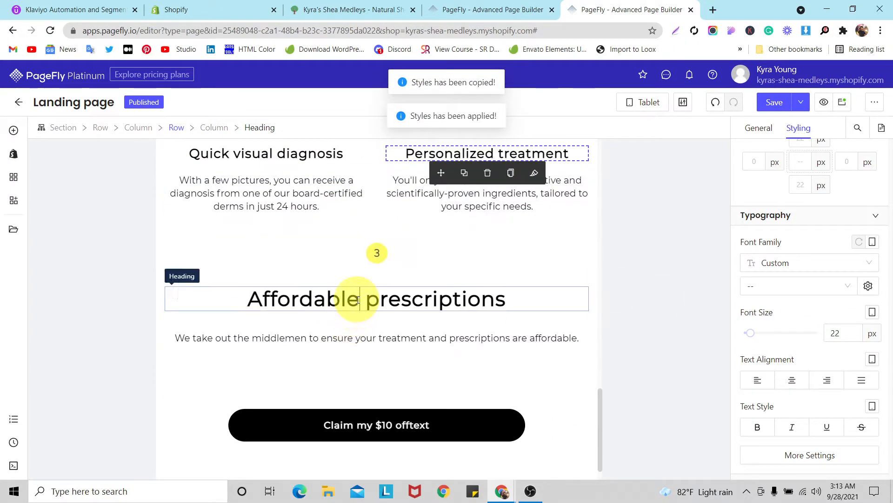
pyautogui.click(355, 299)
pyautogui.click(424, 275)
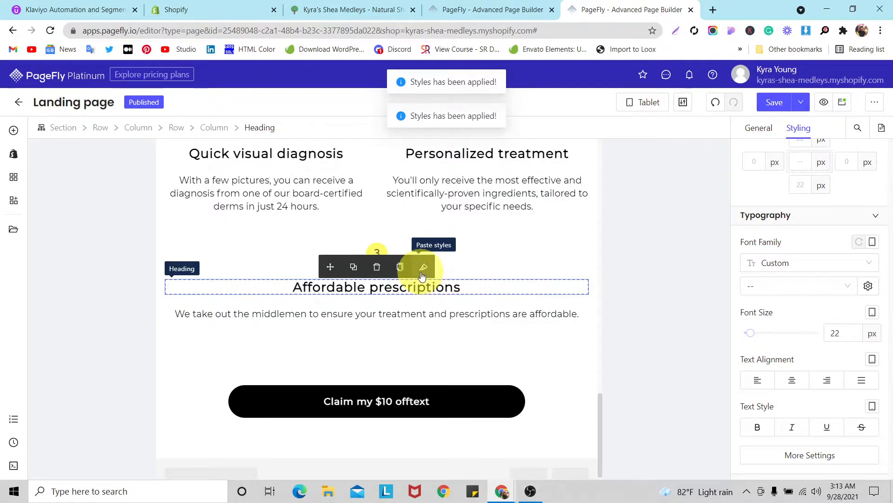
# Step: Set the row holding the three numbered columns to 3 columns per line on tablet
pyautogui.scroll(3, 355, 224)
pyautogui.click(189, 239)
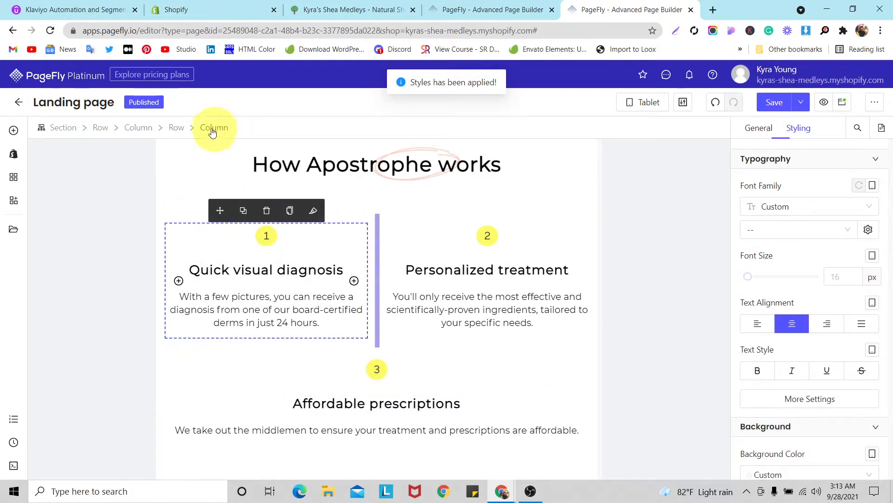
pyautogui.click(176, 128)
pyautogui.click(752, 128)
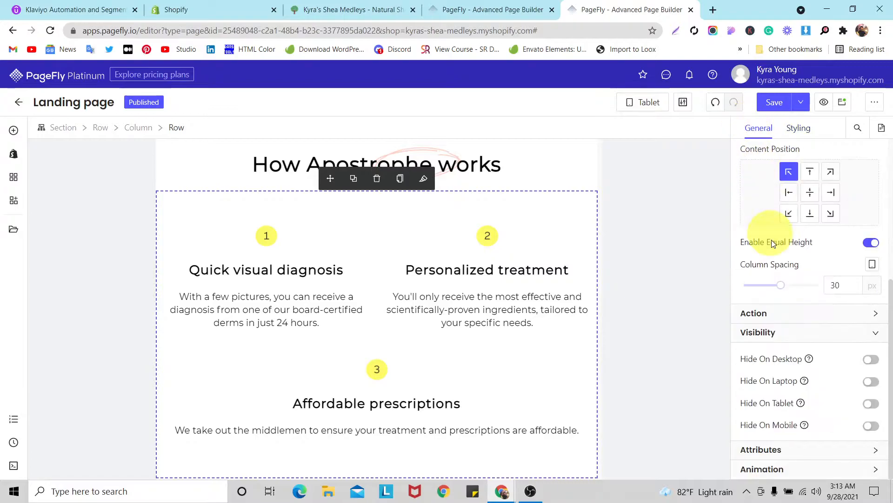
pyautogui.scroll(3, 777, 272)
pyautogui.click(780, 241)
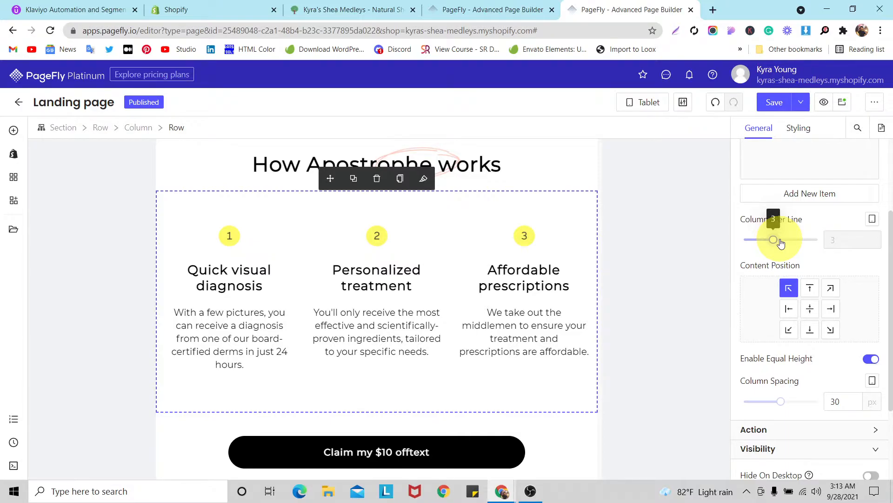
# Step: Change the CSS width of the call-to-action button below the numbered columns to 50% for tablet
pyautogui.scroll(-1, 428, 253)
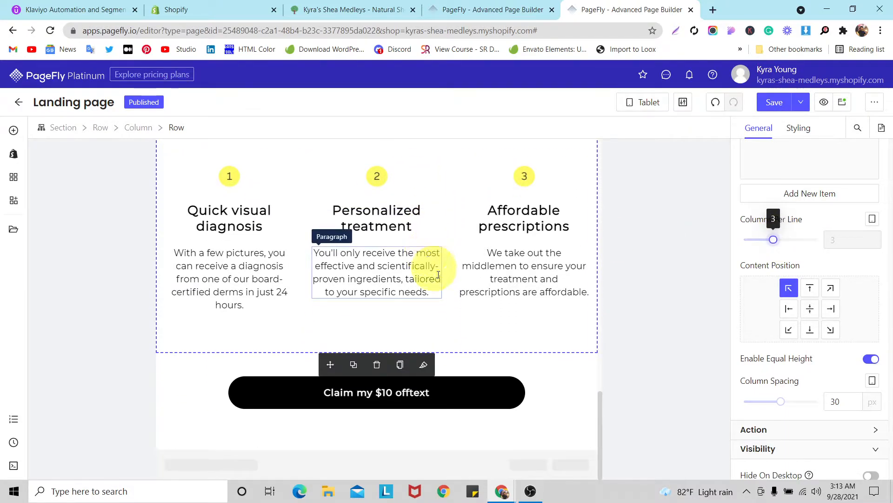
pyautogui.click(485, 379)
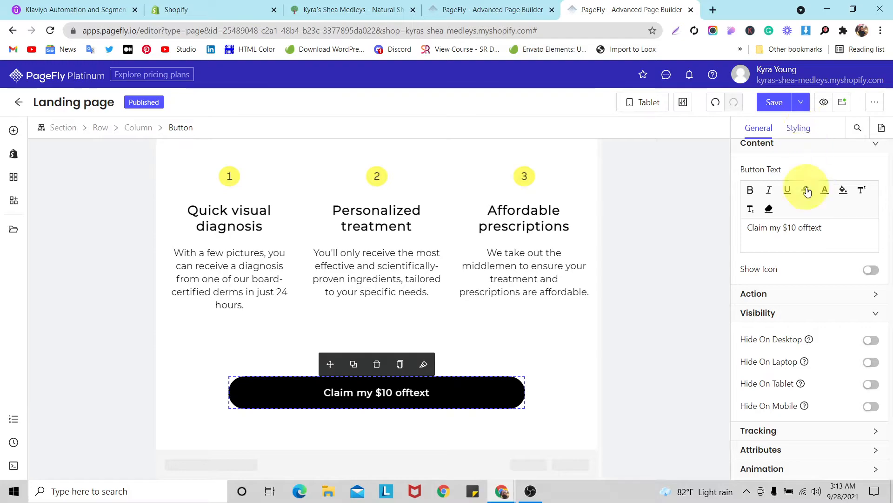
pyautogui.click(799, 129)
pyautogui.scroll(-10, 819, 372)
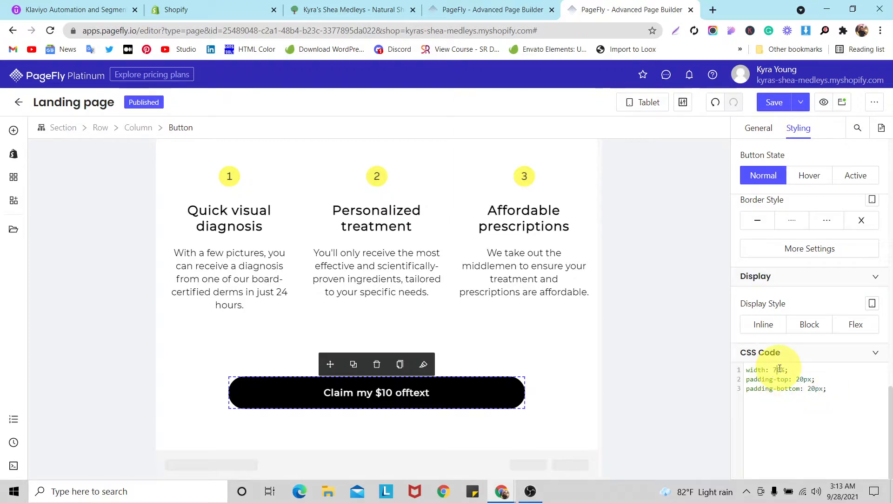
pyautogui.write('5')
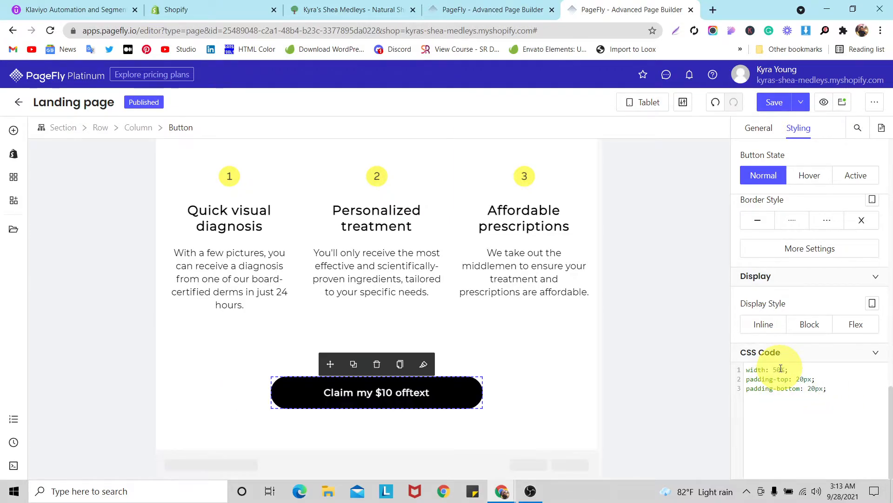
# Step: Change the CSS width of the call-to-action button above the "How Apostrophe works" heading to 50% for tablet
pyautogui.scroll(5, 421, 268)
pyautogui.scroll(-4, 421, 267)
pyautogui.scroll(4, 424, 270)
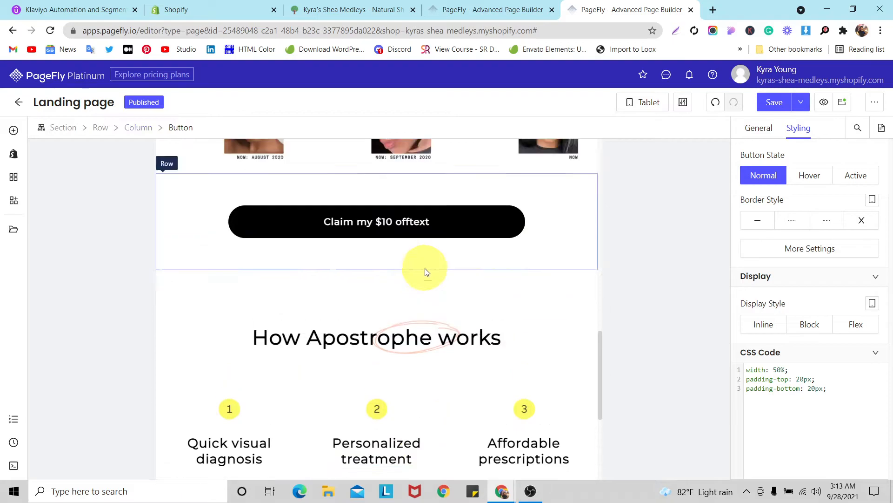
pyautogui.click(425, 222)
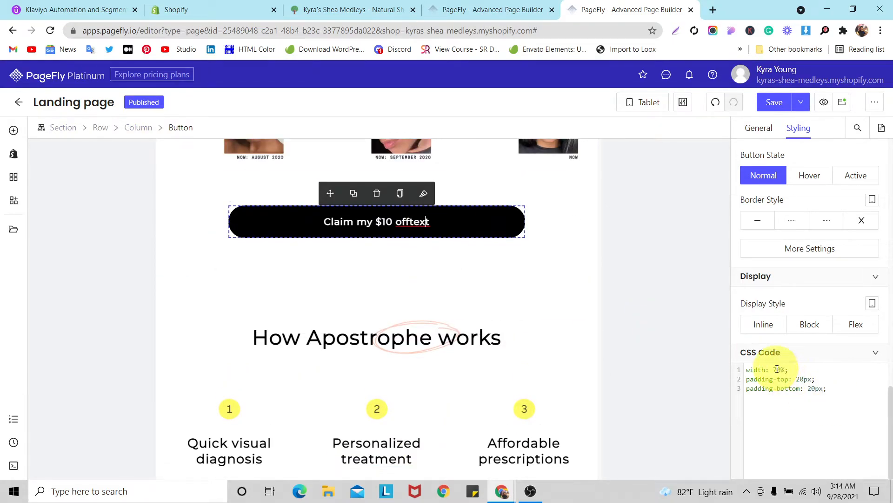
pyautogui.write('50')
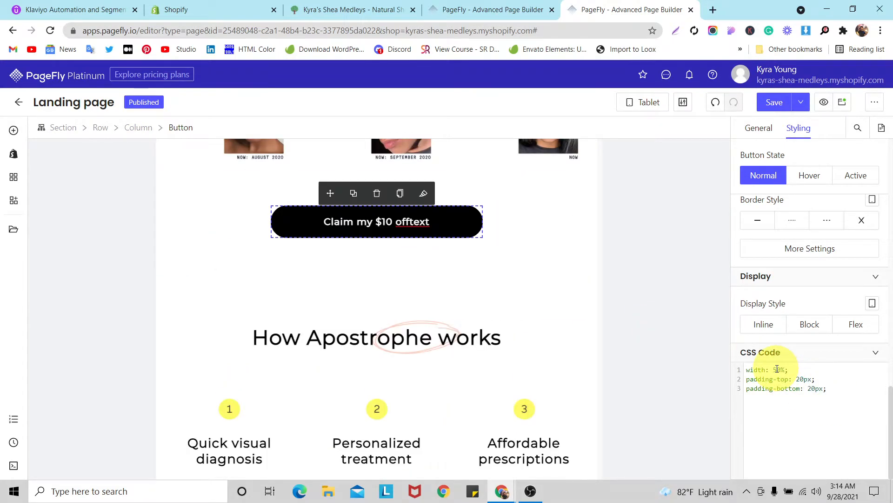
# Step: Save and publish the landing page
pyautogui.scroll(6, 433, 296)
pyautogui.scroll(8, 440, 305)
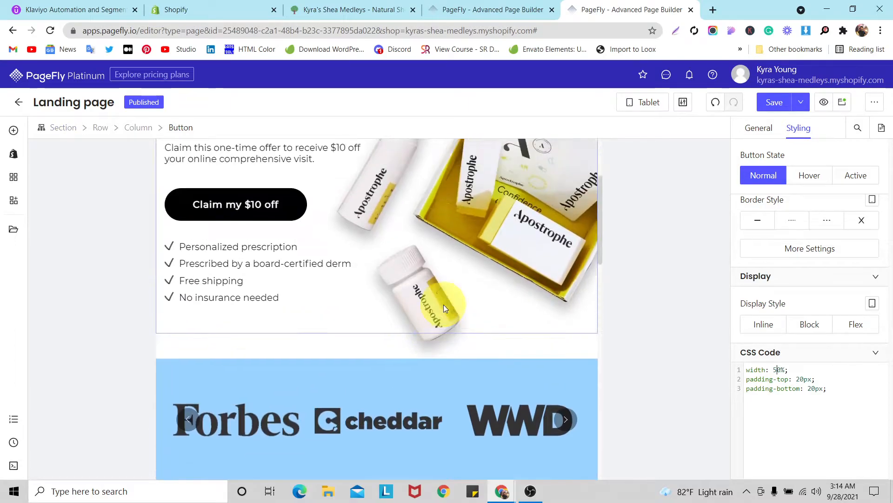
pyautogui.click(801, 102)
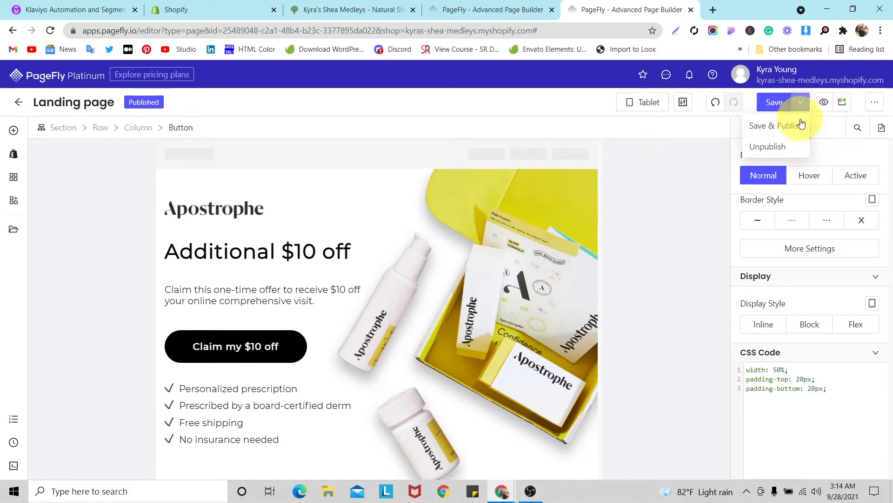
pyautogui.click(781, 126)
# Step: Switch to the All Devices view and add a one-column layout section below the "How Apostrophe works" section
pyautogui.click(598, 103)
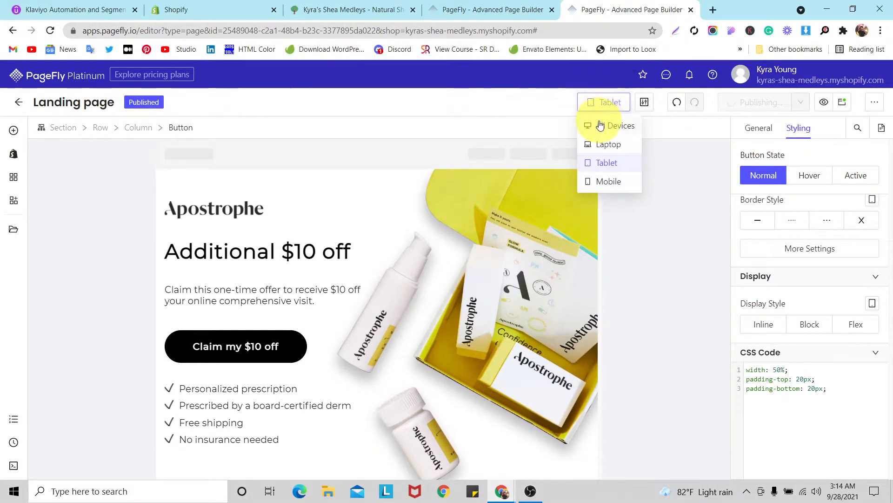
pyautogui.click(598, 124)
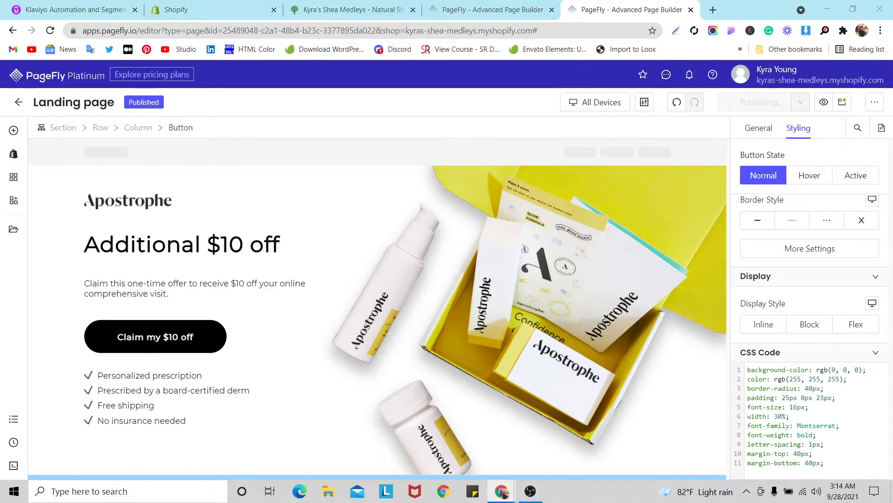
pyautogui.scroll(-15, 484, 252)
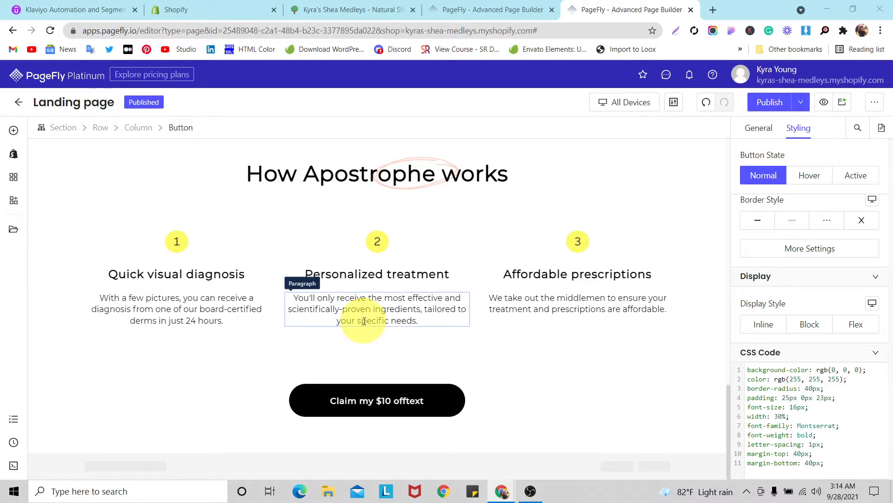
pyautogui.click(14, 130)
pyautogui.moveTo(61, 180)
pyautogui.moveTo(219, 144); pyautogui.dragTo(194, 450)
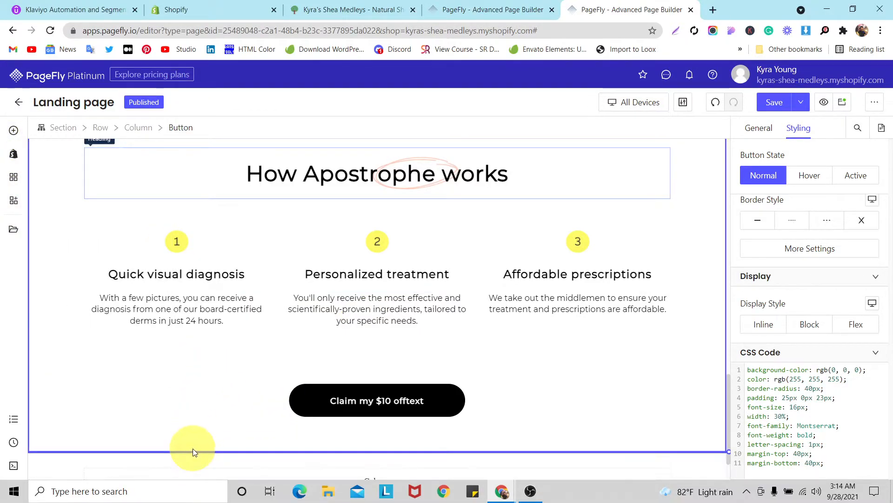
# Step: Set the new row's top and bottom padding to 40 px
pyautogui.scroll(10, 822, 176)
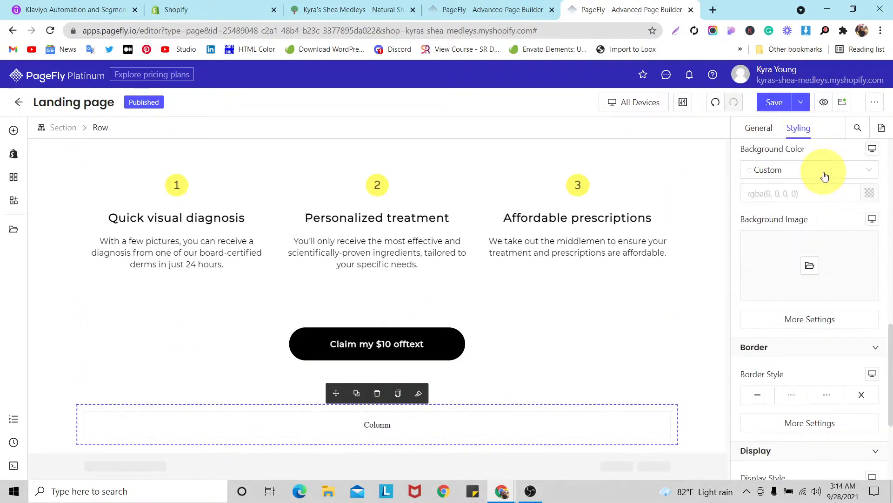
pyautogui.scroll(3, 821, 199)
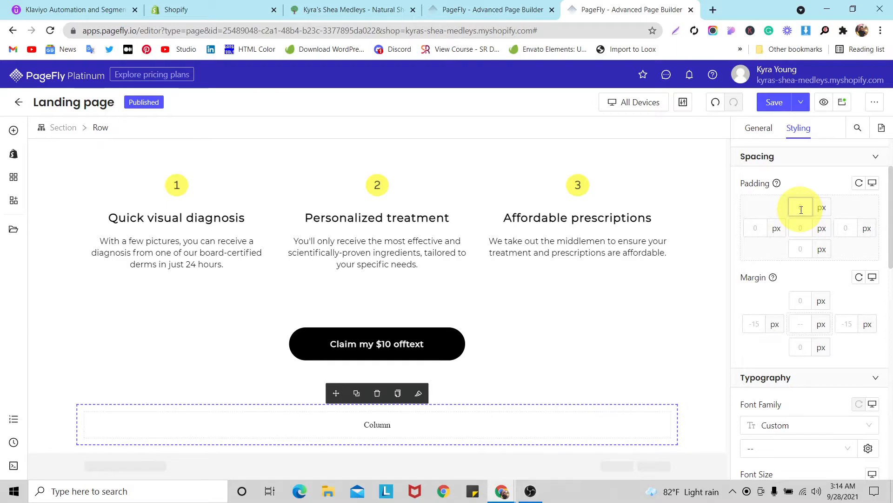
pyautogui.write('40')
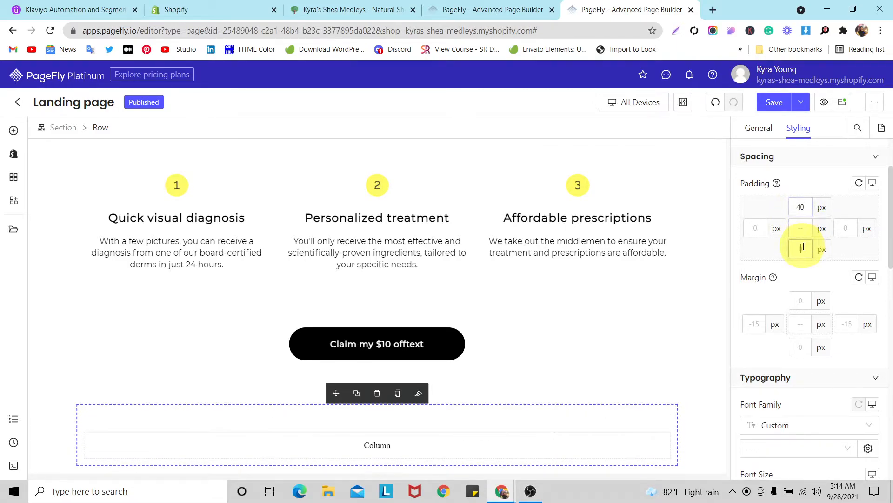
pyautogui.click(696, 430)
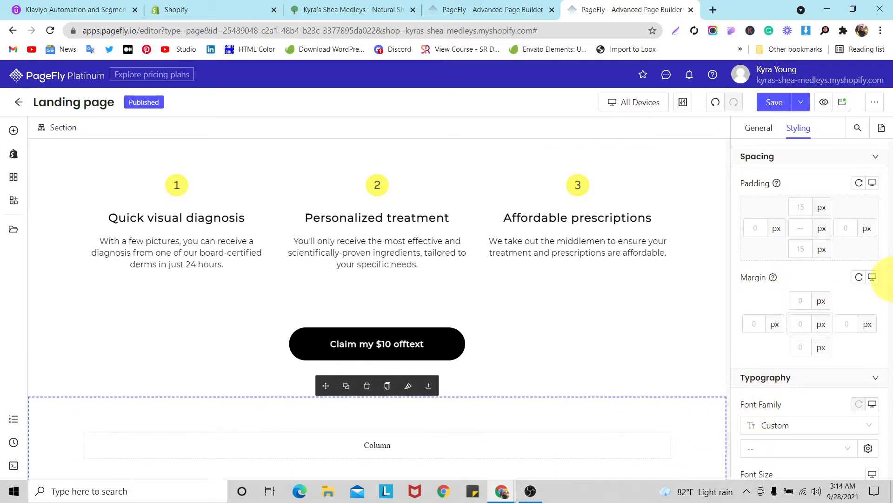
# Step: Add a basic heading element to the empty column of the new section below the call-to-action button
pyautogui.scroll(-1, 439, 233)
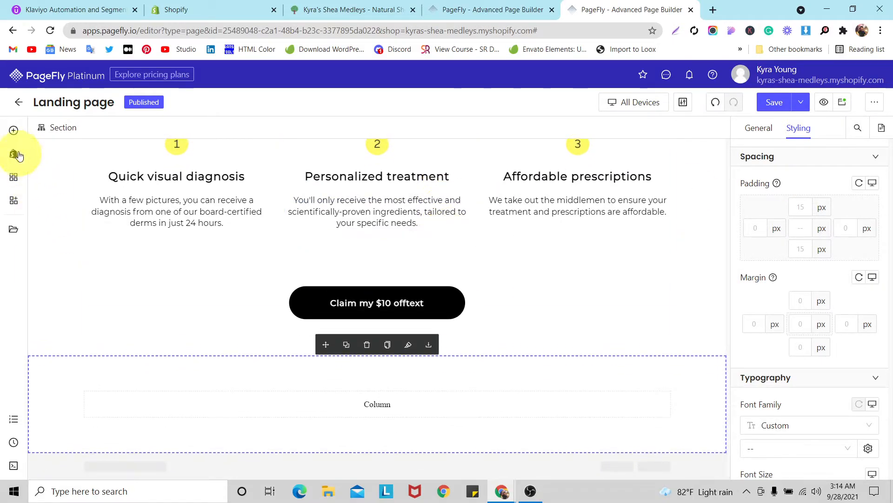
pyautogui.click(15, 136)
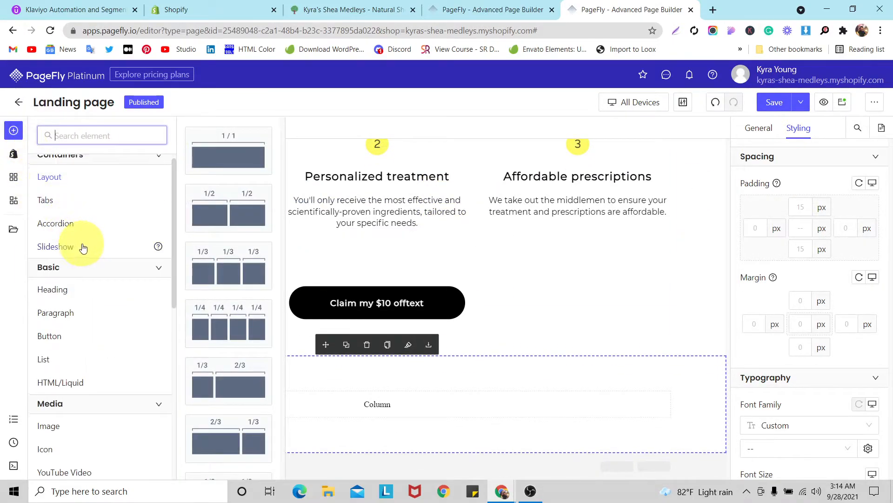
pyautogui.moveTo(66, 309)
pyautogui.moveTo(191, 163); pyautogui.dragTo(333, 379)
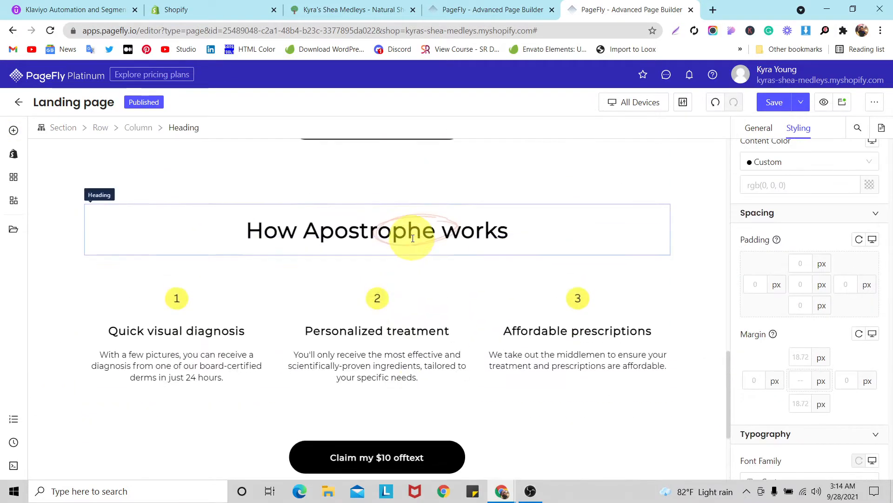
# Step: Copy the styles of the "How Apostrophe works" heading and paste them onto the new heading
pyautogui.scroll(3, 408, 289)
pyautogui.click(396, 335)
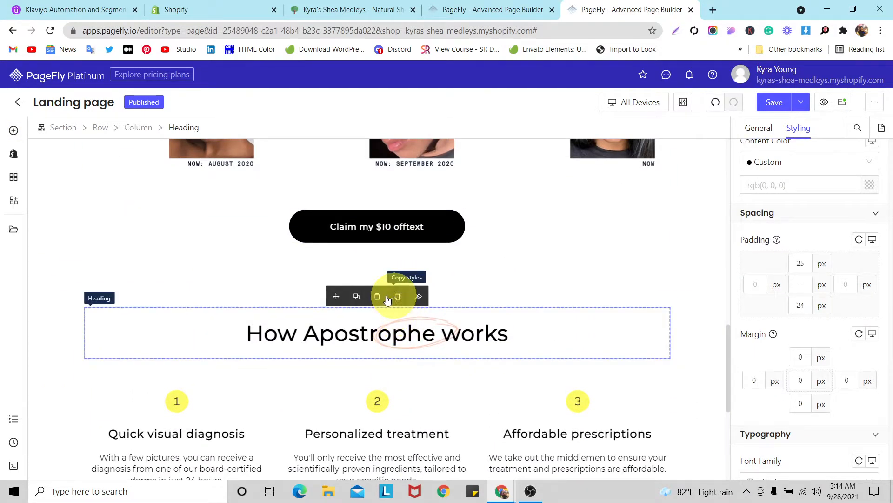
pyautogui.click(394, 295)
pyautogui.scroll(-5, 185, 299)
pyautogui.click(161, 395)
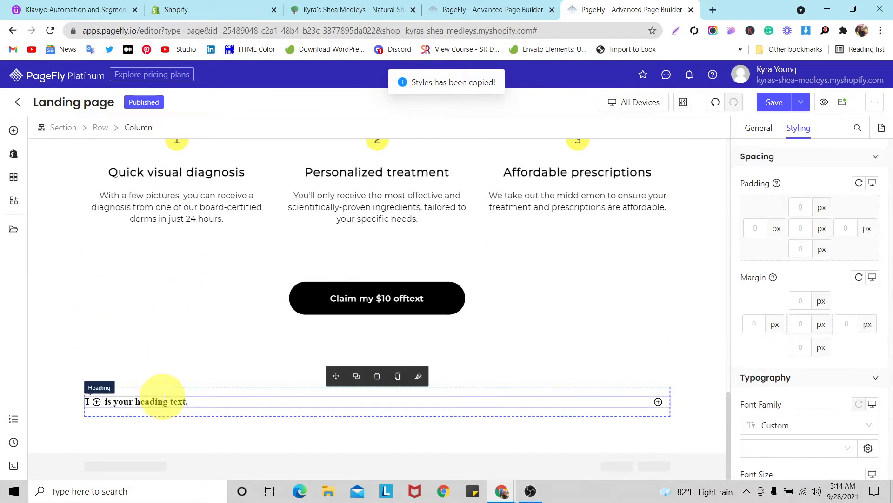
pyautogui.click(418, 385)
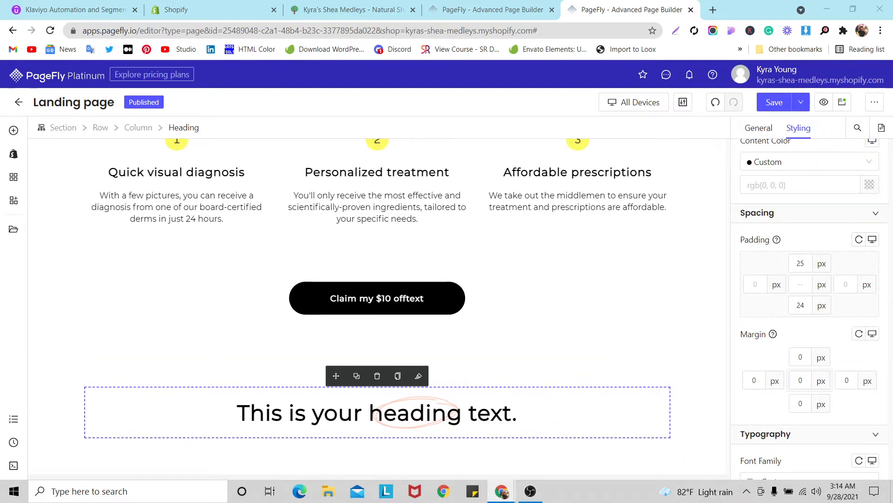
# Step: Replace the new heading's placeholder text with "Your treatment plan."
pyautogui.tripleClick(400, 410)
pyautogui.rightClick(400, 410)
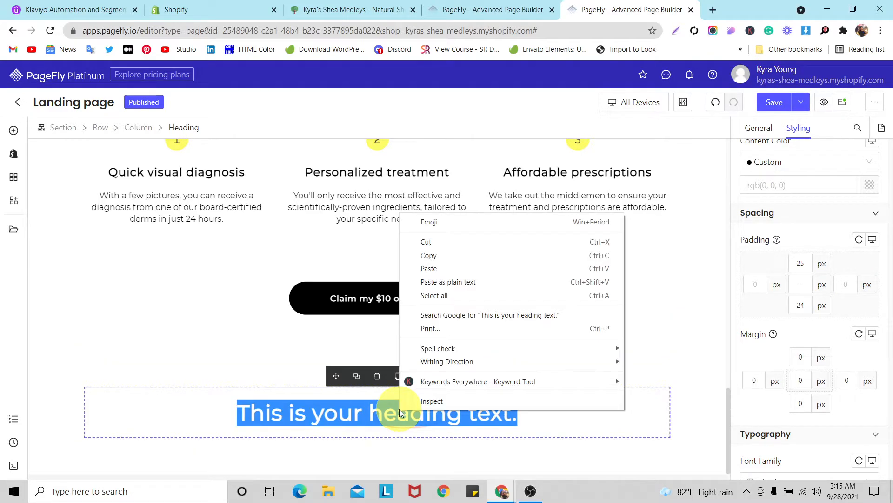
pyautogui.click(460, 270)
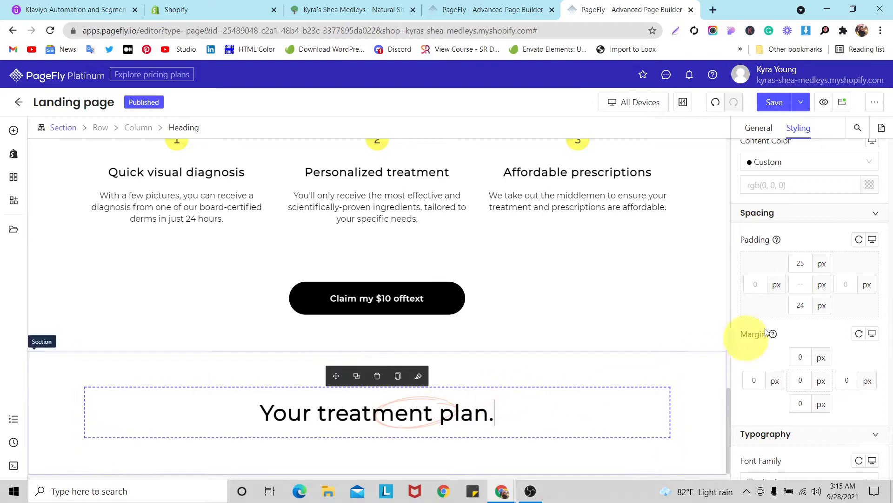
# Step: Upload evidence-86180d3dbccd62a61d94d65b5617a756.png from Downloads and use it as the "Your treatment plan." heading's background image
pyautogui.scroll(-12, 833, 228)
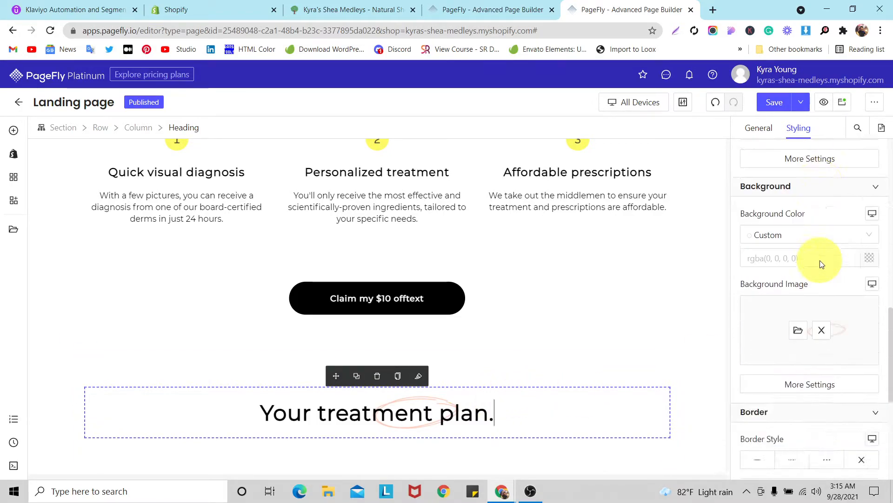
pyautogui.click(799, 264)
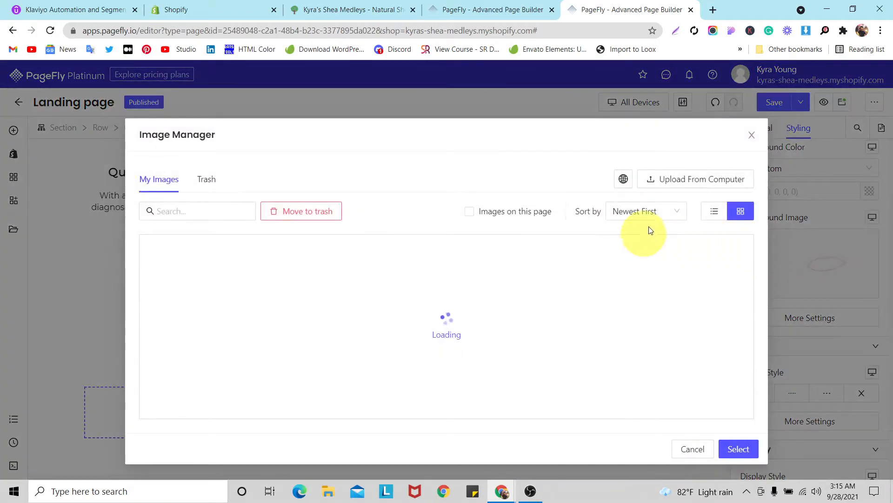
pyautogui.click(683, 178)
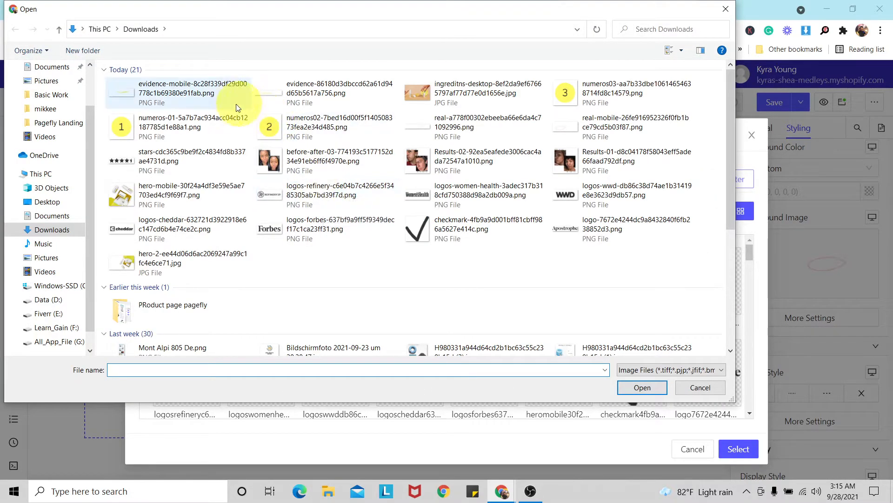
pyautogui.click(272, 95)
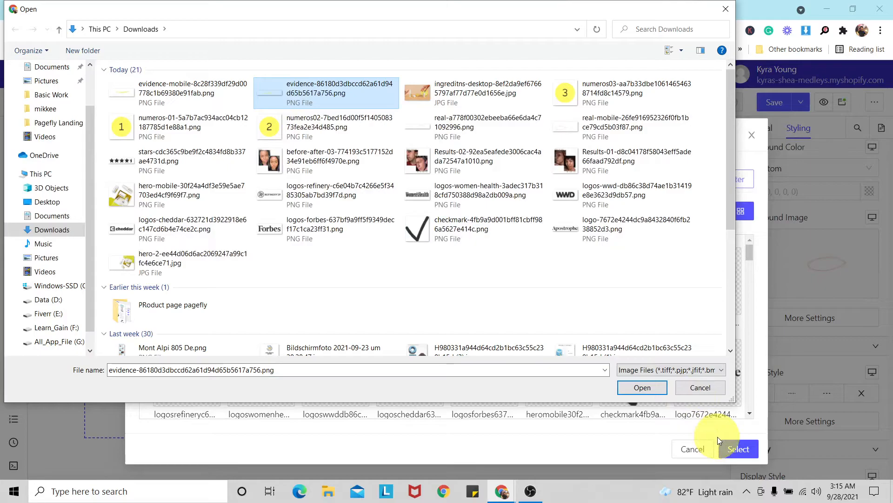
pyautogui.click(632, 390)
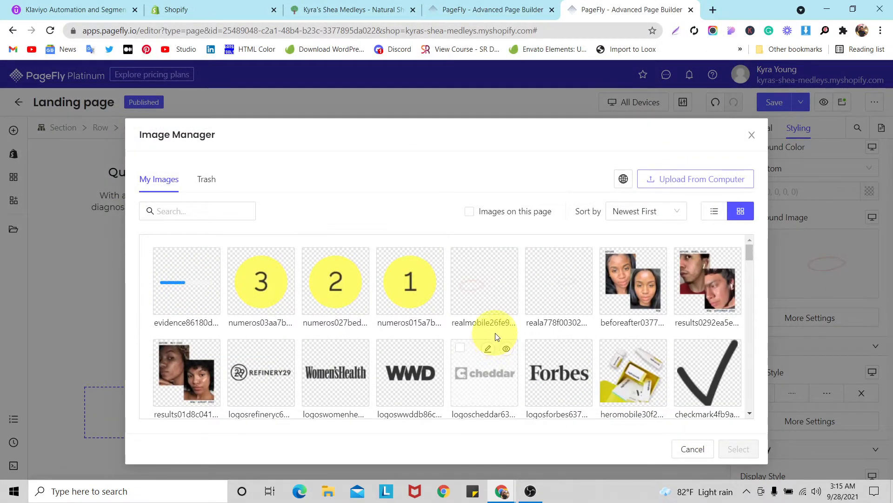
pyautogui.click(740, 448)
# Step: Add a paragraph element directly below the "Your treatment plan." heading
pyautogui.scroll(-1, 470, 355)
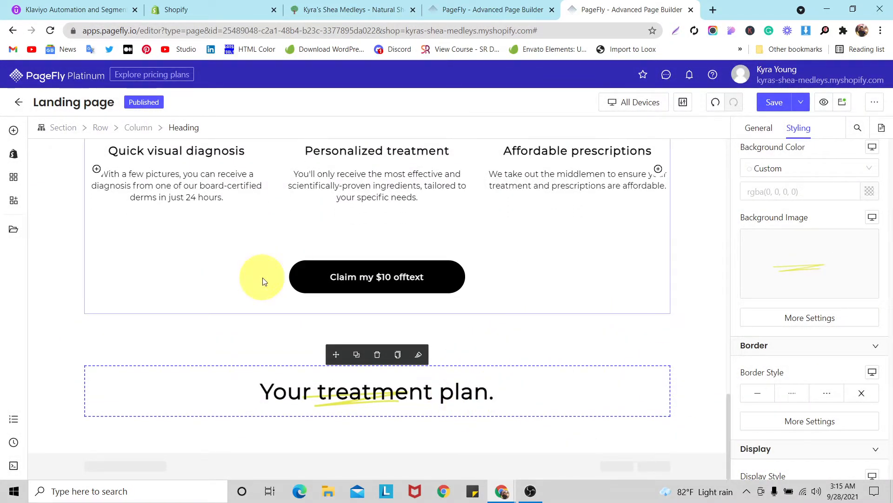
pyautogui.click(13, 131)
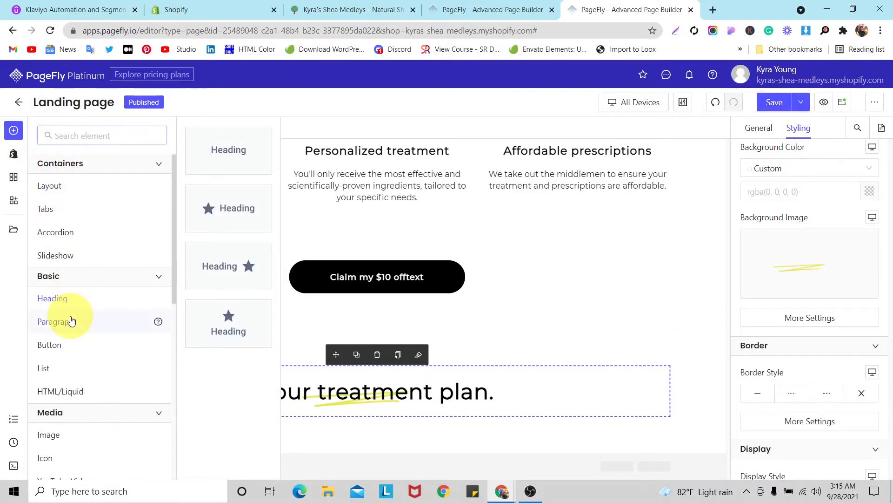
pyautogui.click(70, 321)
pyautogui.moveTo(259, 205); pyautogui.dragTo(343, 413)
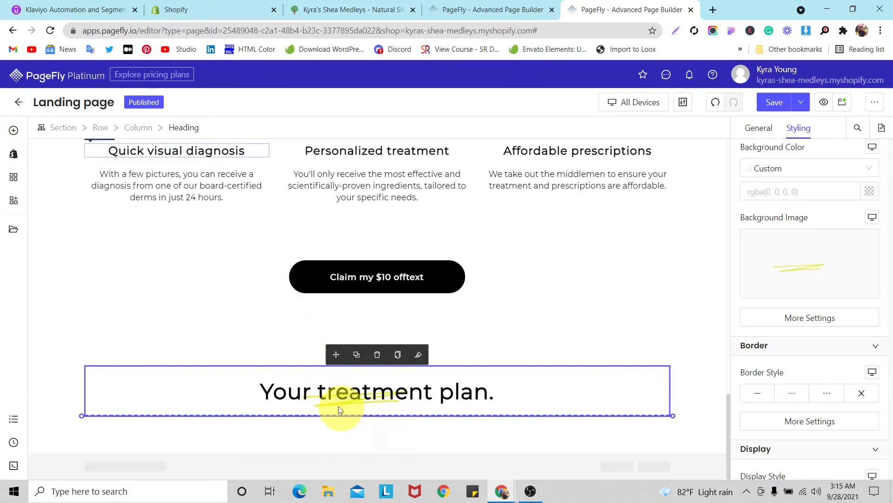
# Step: Copy the styles of the paragraph under "Personalized treatment" and paste them onto the new paragraph
pyautogui.scroll(2, 455, 186)
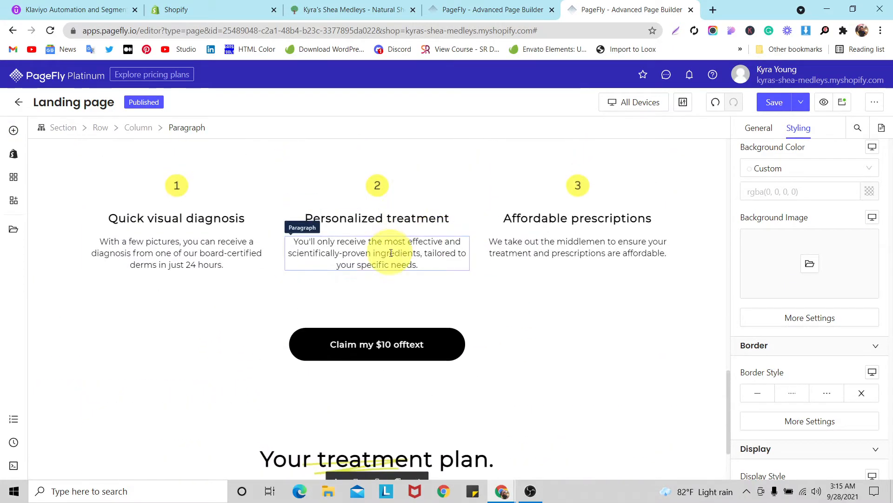
pyautogui.click(395, 246)
pyautogui.click(397, 225)
pyautogui.scroll(-2, 379, 315)
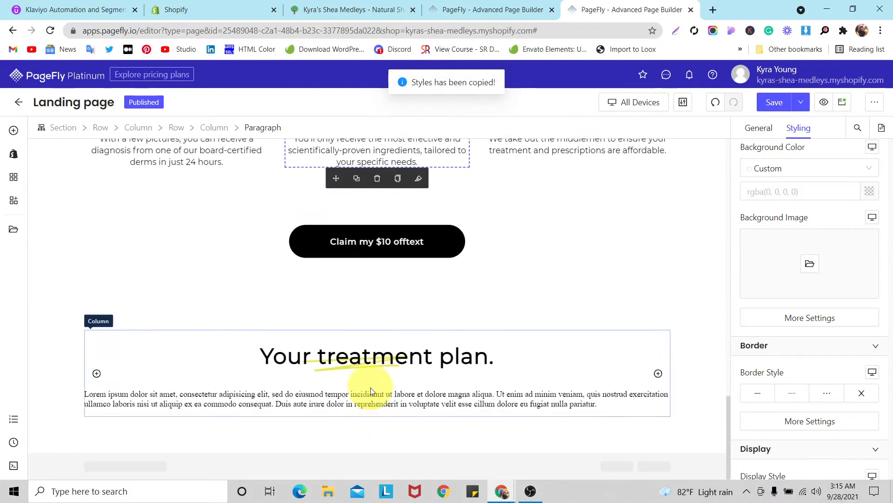
pyautogui.click(415, 393)
pyautogui.click(419, 378)
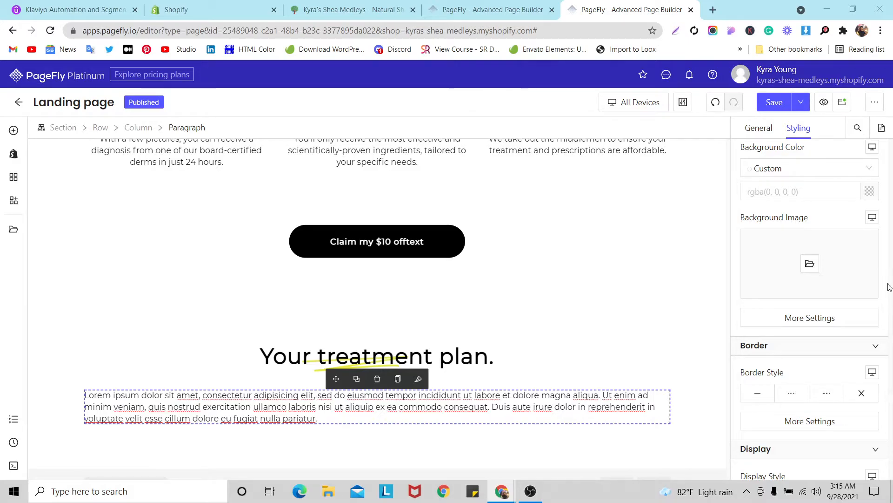
# Step: Replace the placeholder paragraph with the copied text beginning "With decades of clinical data behind our prescription ingredients"
pyautogui.click(772, 136)
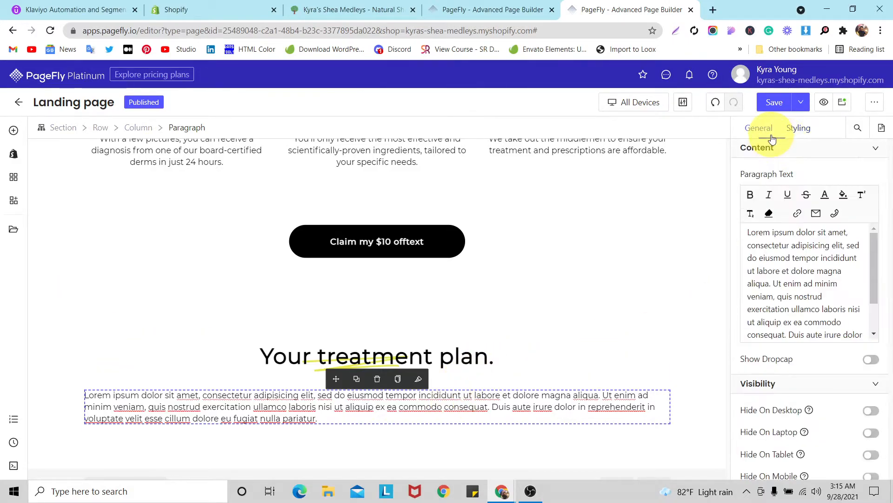
pyautogui.tripleClick(787, 236)
pyautogui.rightClick(797, 241)
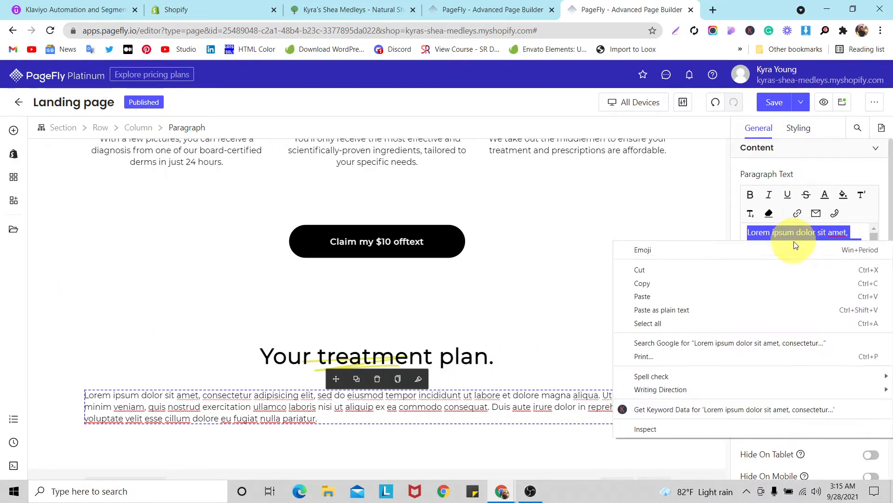
pyautogui.click(775, 296)
# Step: Center-align the paragraph text under the "Your treatment plan." heading
pyautogui.click(798, 127)
pyautogui.scroll(-4, 822, 310)
pyautogui.scroll(8, 811, 295)
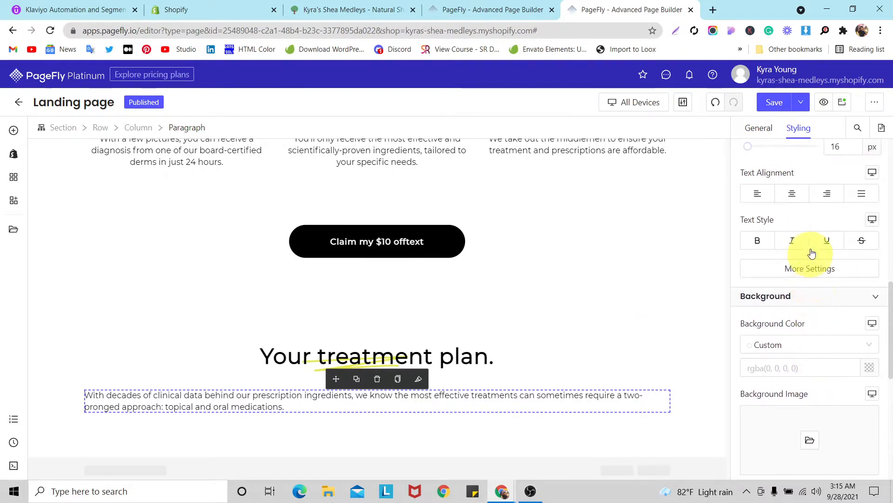
pyautogui.click(797, 200)
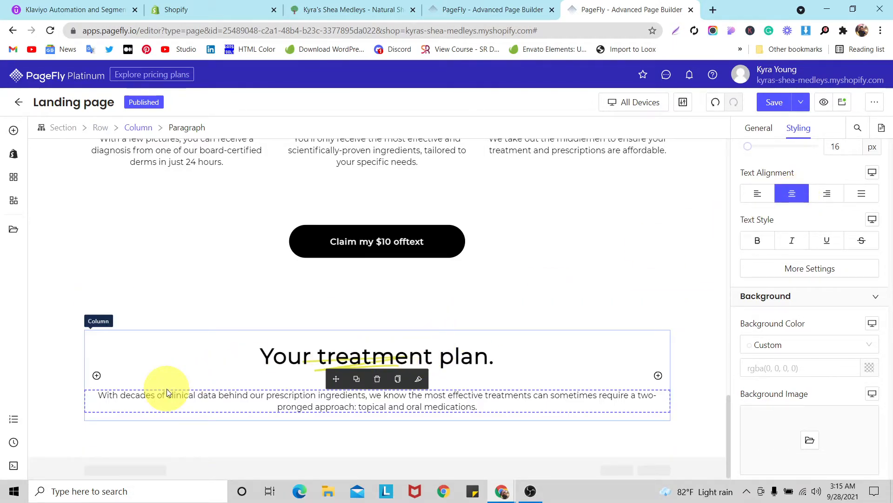
pyautogui.scroll(1, 204, 392)
pyautogui.scroll(-1, 204, 395)
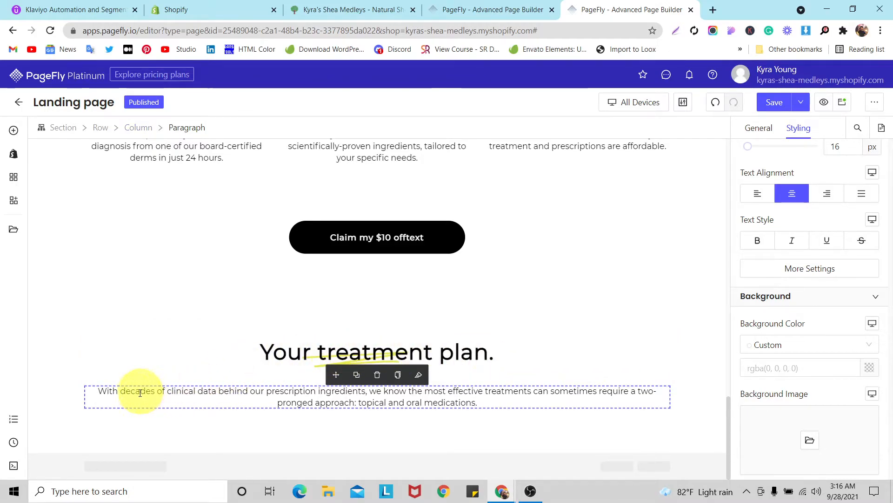
# Step: Try 100 px of left and right padding on the treatment plan paragraph, then 150 px on its left side
pyautogui.scroll(10, 878, 219)
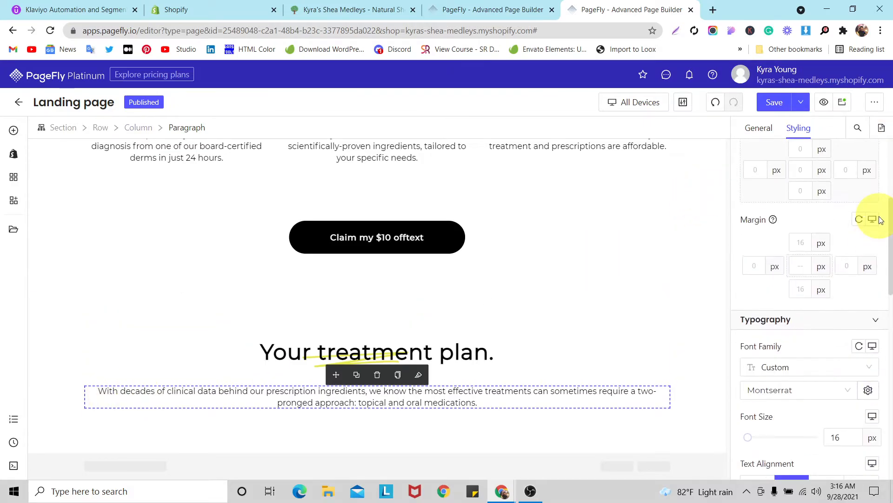
pyautogui.scroll(-3, 879, 221)
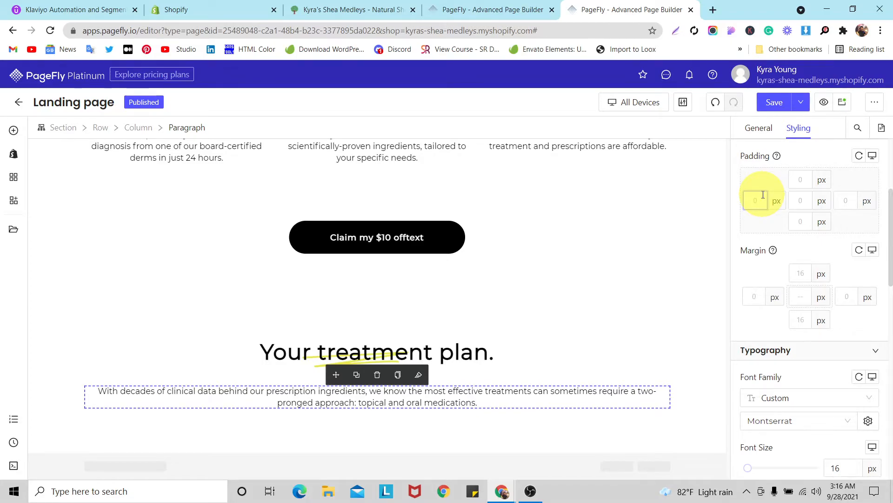
pyautogui.write('100')
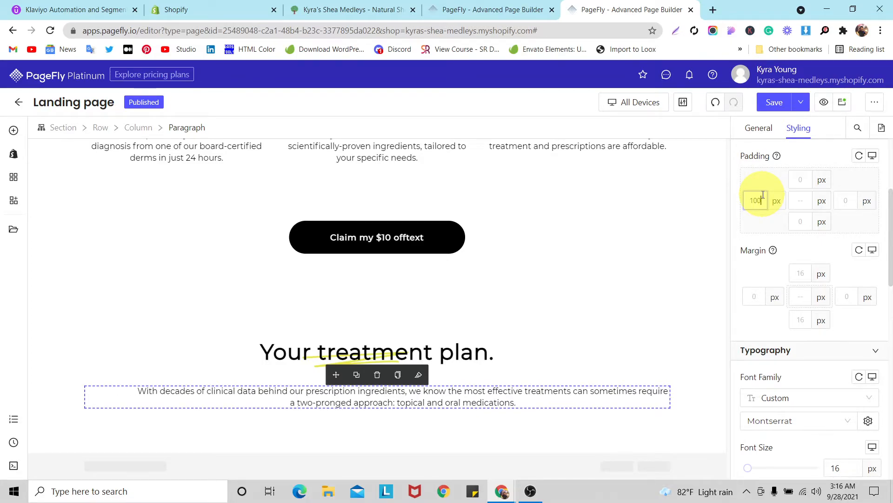
pyautogui.click(850, 200)
pyautogui.write('100')
pyautogui.doubleClick(755, 200)
pyautogui.write('15')
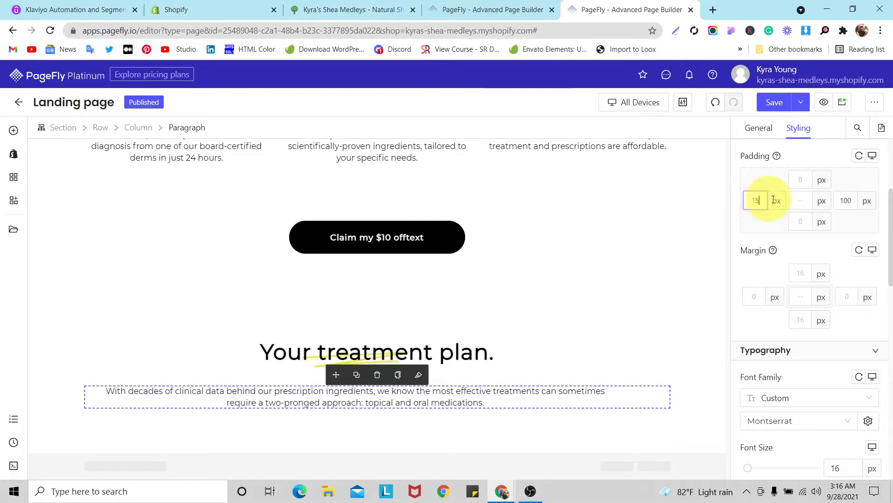
pyautogui.write('0')
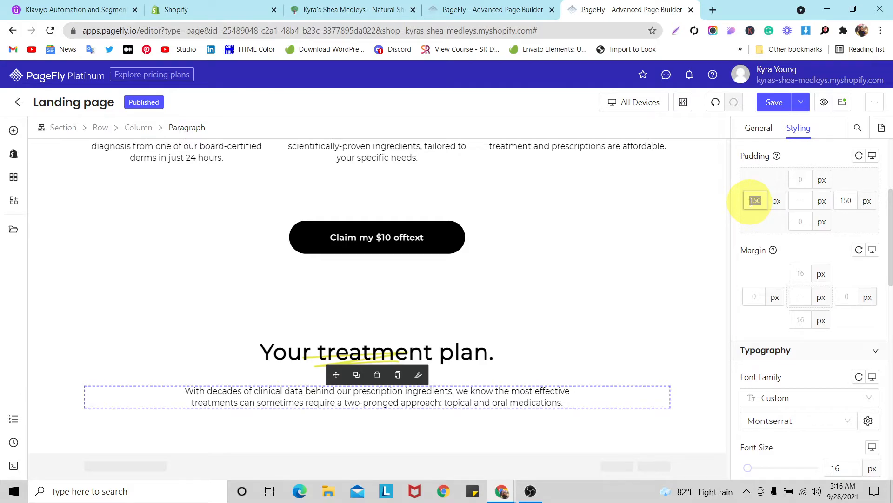
# Step: Set both the left and right padding of the treatment plan paragraph to 250 px
pyautogui.write('150200')
pyautogui.doubleClick(849, 201)
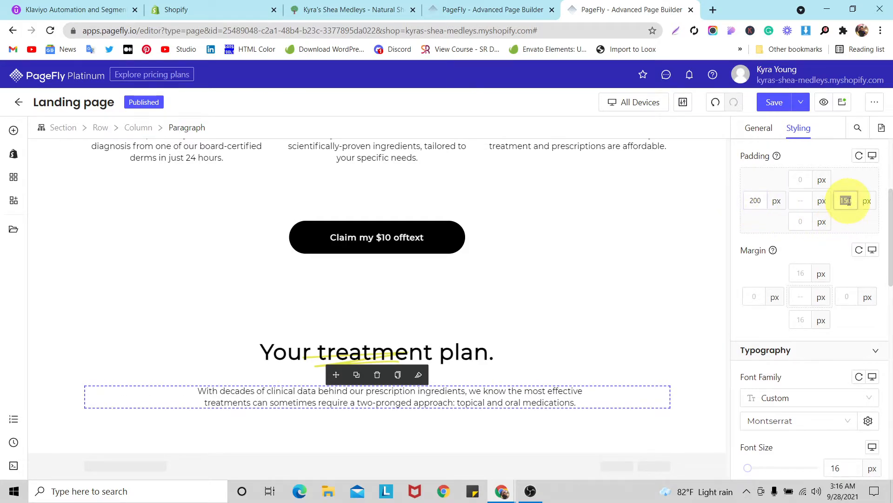
pyautogui.write('500')
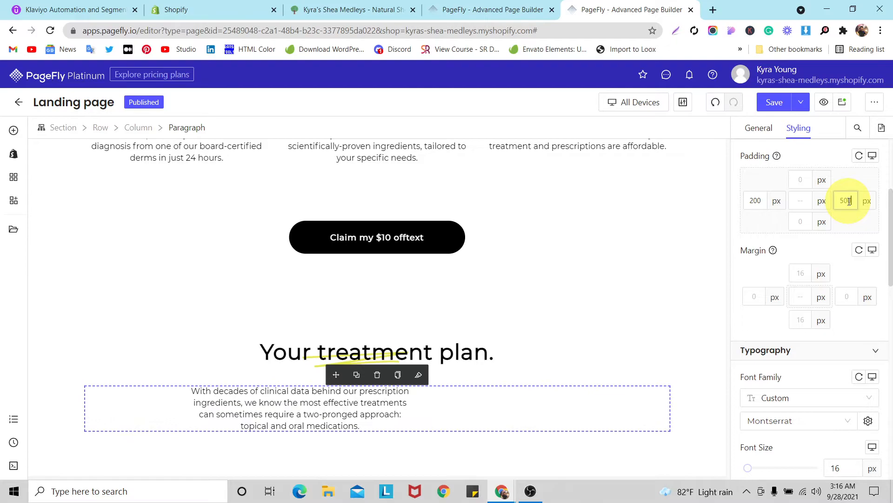
pyautogui.write('200')
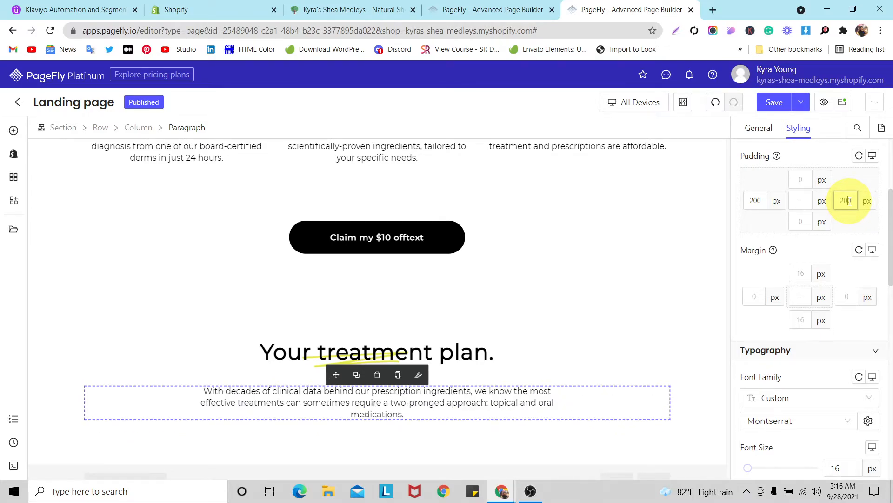
pyautogui.write('250')
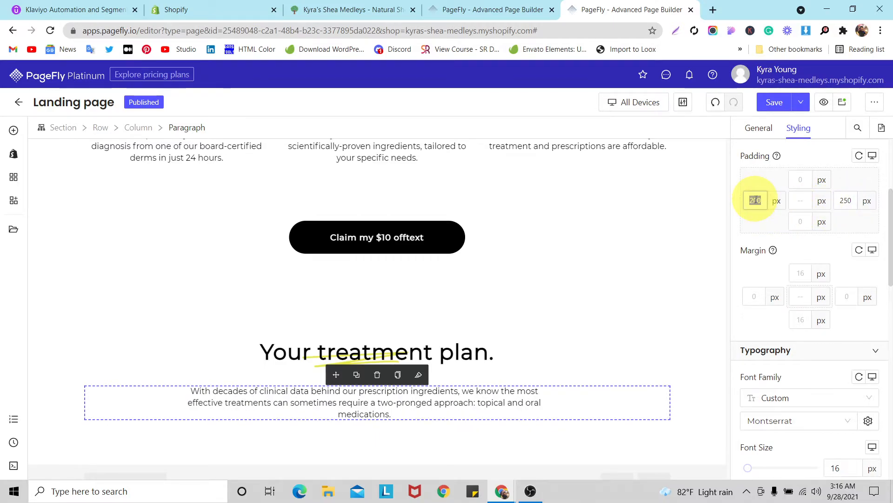
pyautogui.write('250')
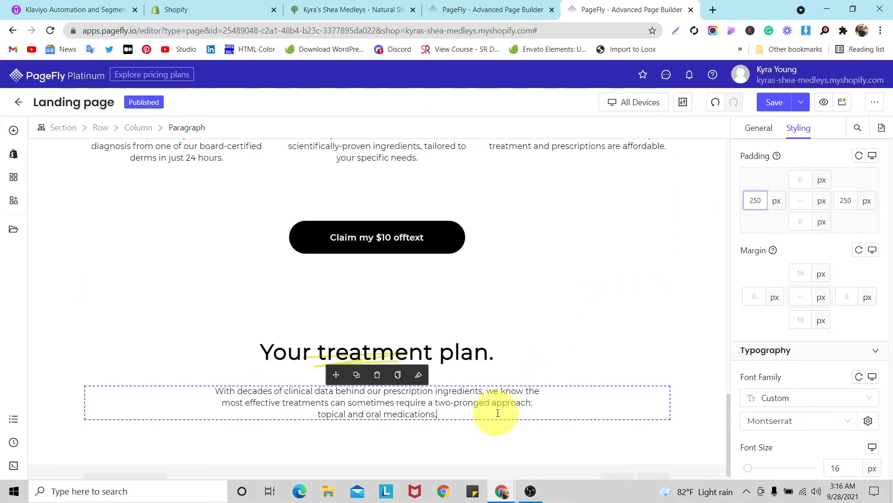
# Step: Bold the phrases "effective treatments" and "two-pronged approach:" in the treatment plan paragraph
pyautogui.click(759, 128)
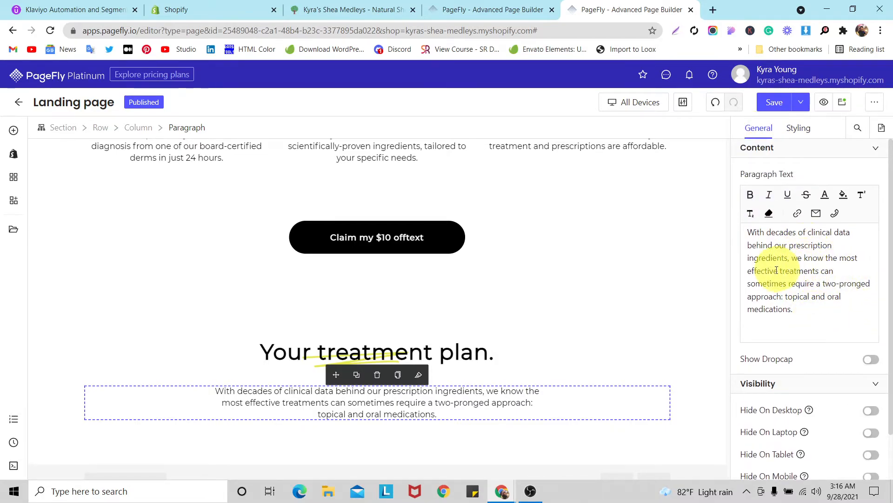
pyautogui.moveTo(758, 271); pyautogui.dragTo(810, 274)
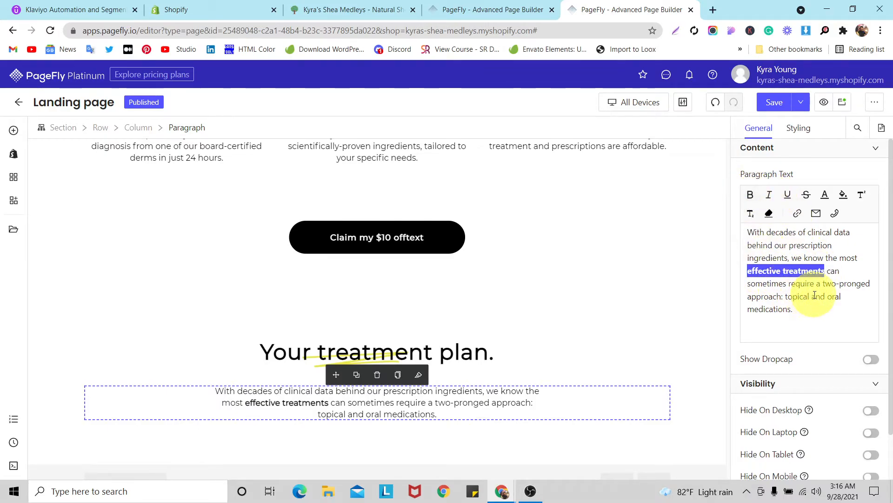
pyautogui.moveTo(824, 281); pyautogui.dragTo(786, 301)
pyautogui.click(798, 323)
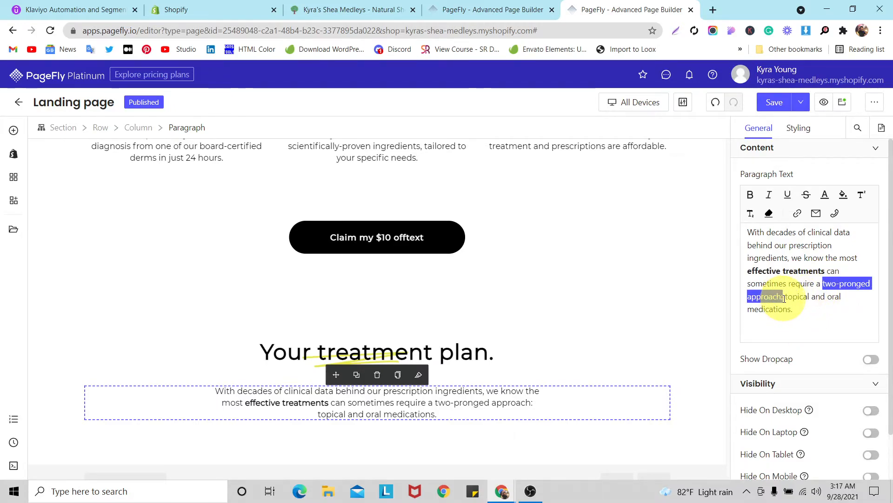
pyautogui.click(750, 194)
pyautogui.click(609, 350)
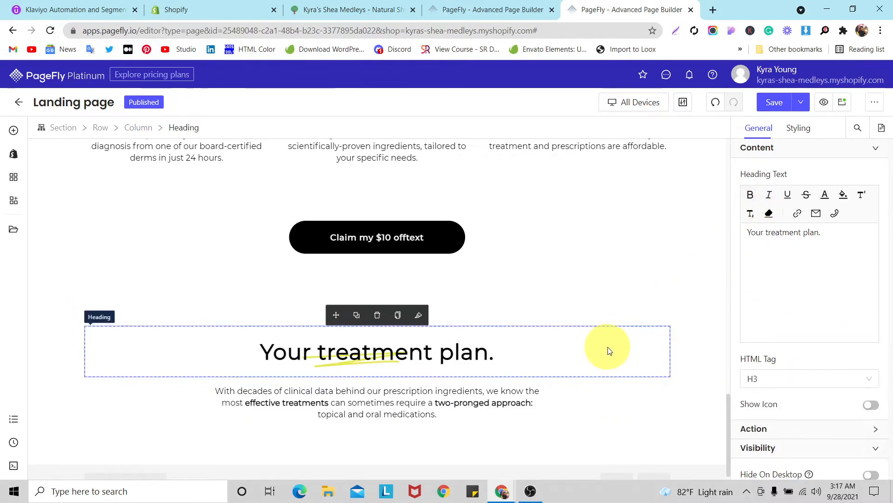
pyautogui.click(538, 380)
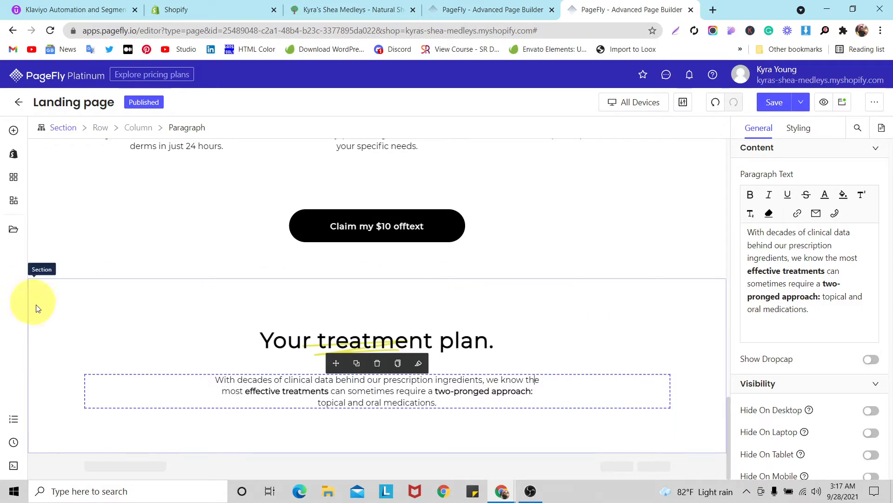
# Step: Check the section in the laptop layout, then set all padding of the treatment plan paragraph to 0 px in the tablet layout
pyautogui.click(50, 313)
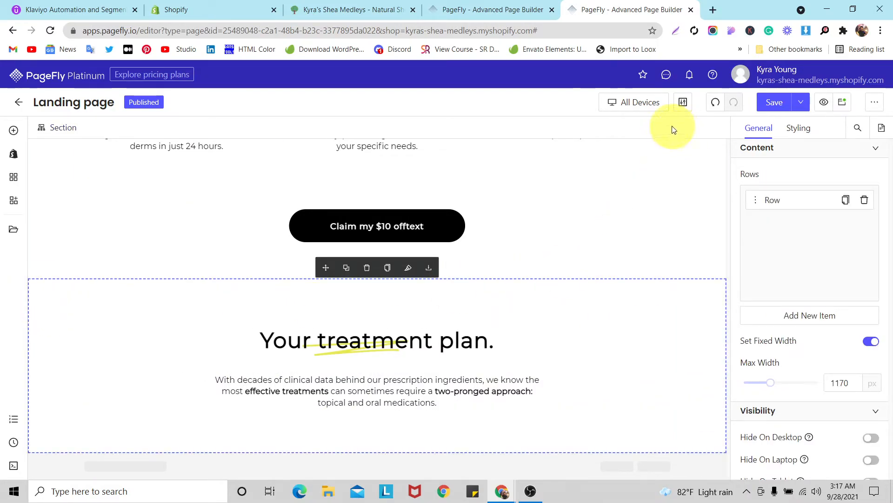
pyautogui.click(653, 102)
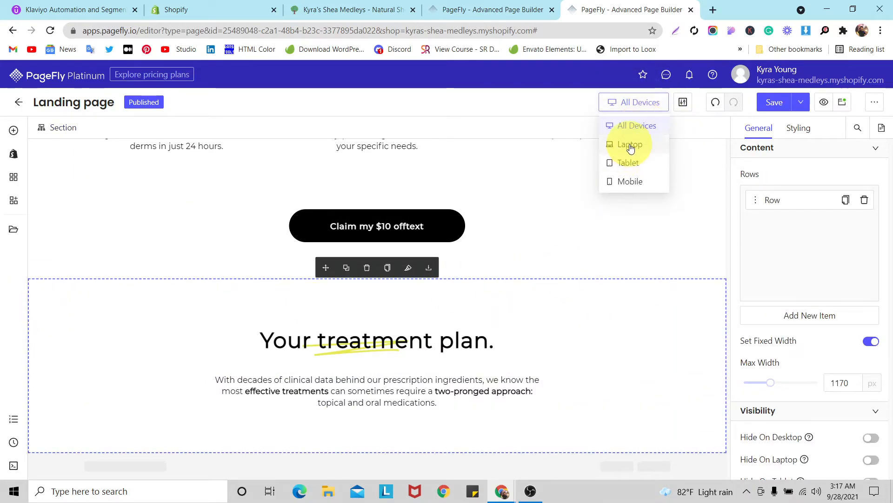
pyautogui.click(630, 144)
pyautogui.click(638, 102)
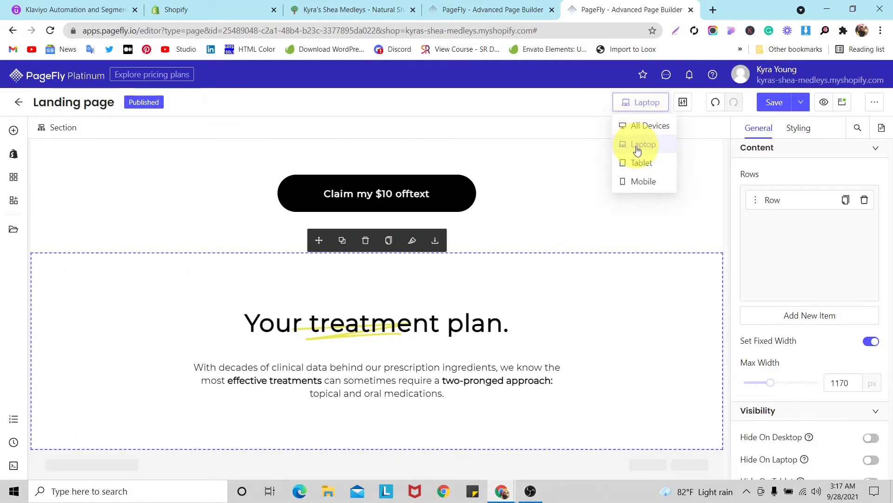
pyautogui.click(638, 162)
pyautogui.click(414, 326)
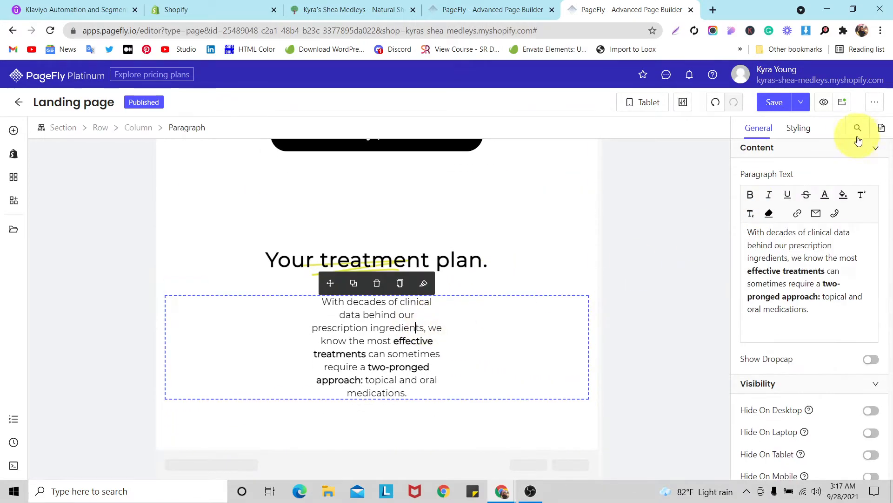
pyautogui.click(799, 131)
pyautogui.click(812, 375)
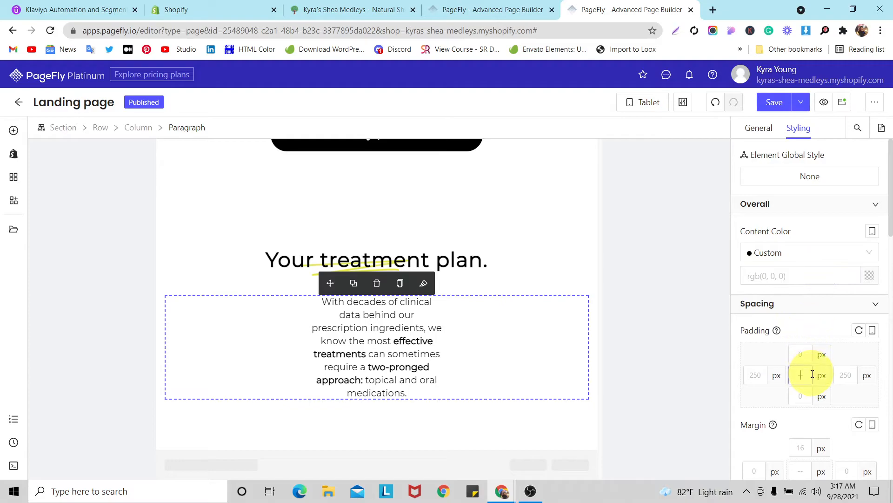
pyautogui.write('0')
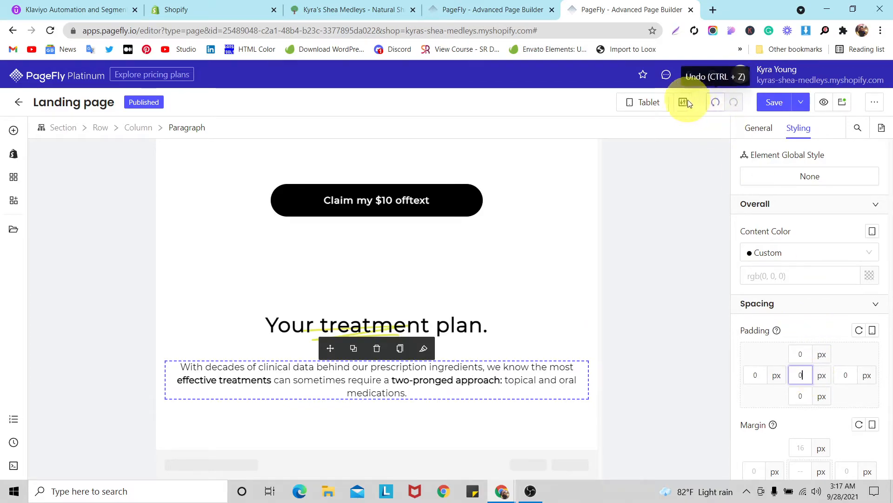
# Step: Switch to the mobile layout and check the "Your treatment plan." section
pyautogui.click(644, 102)
pyautogui.click(648, 180)
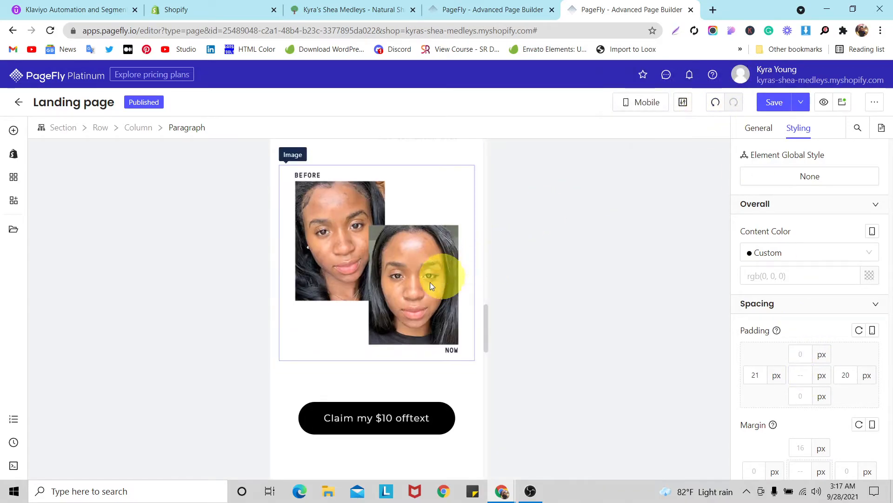
pyautogui.scroll(-10, 443, 259)
pyautogui.scroll(5, 398, 379)
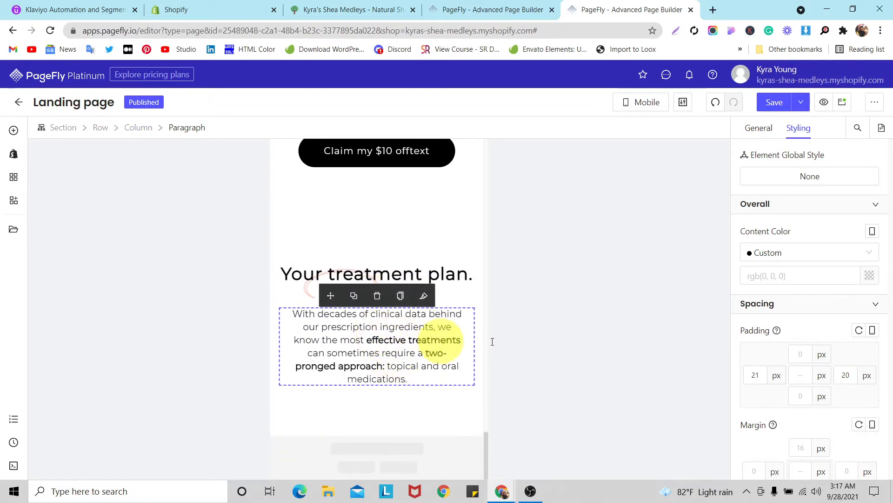
# Step: Try 0 px top padding on the row holding the treatment plan content in the mobile layout
pyautogui.click(305, 239)
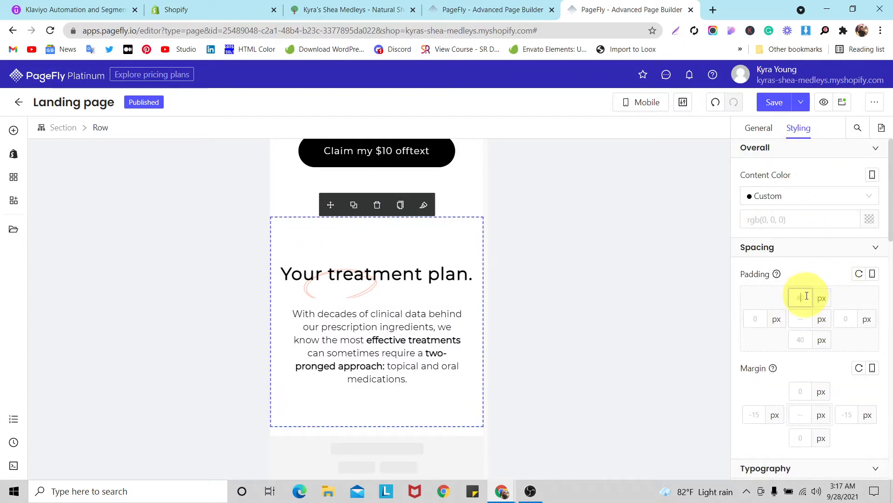
pyautogui.press('BackSpace')
pyautogui.write('0')
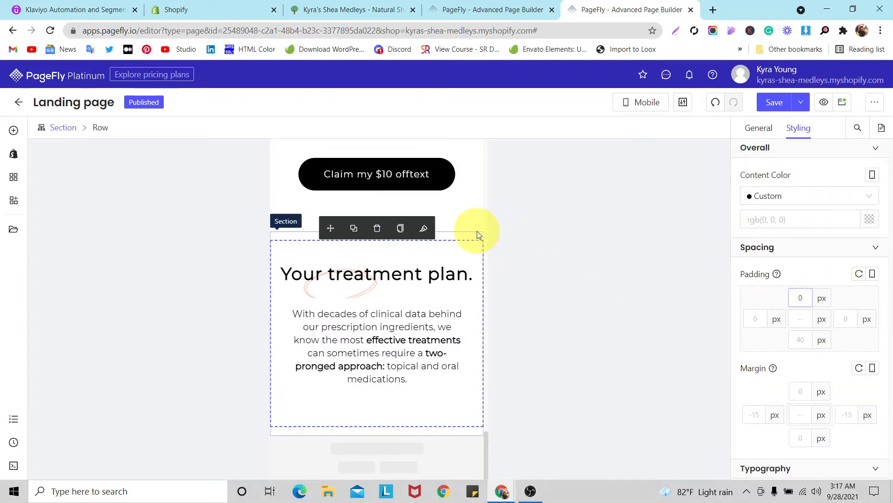
pyautogui.click(479, 233)
pyautogui.click(479, 216)
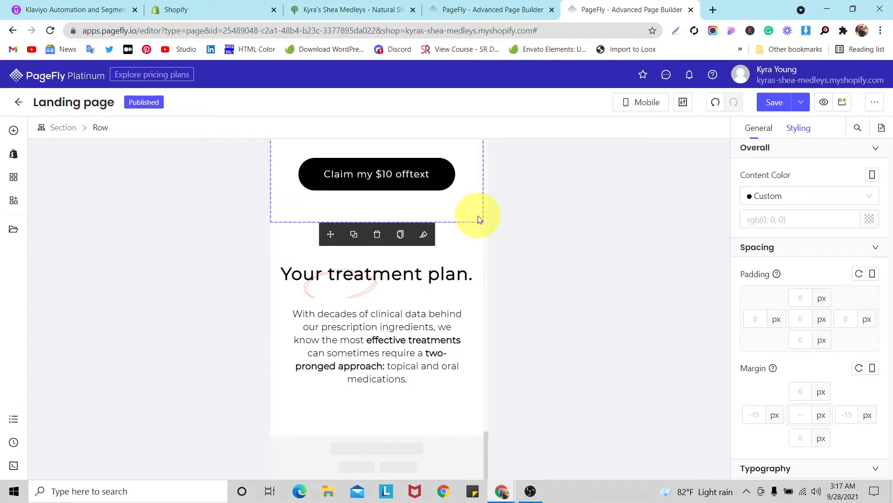
# Step: Try 0 px top padding on the "Your treatment plan." heading, then undo both the heading and row padding changes
pyautogui.click(464, 259)
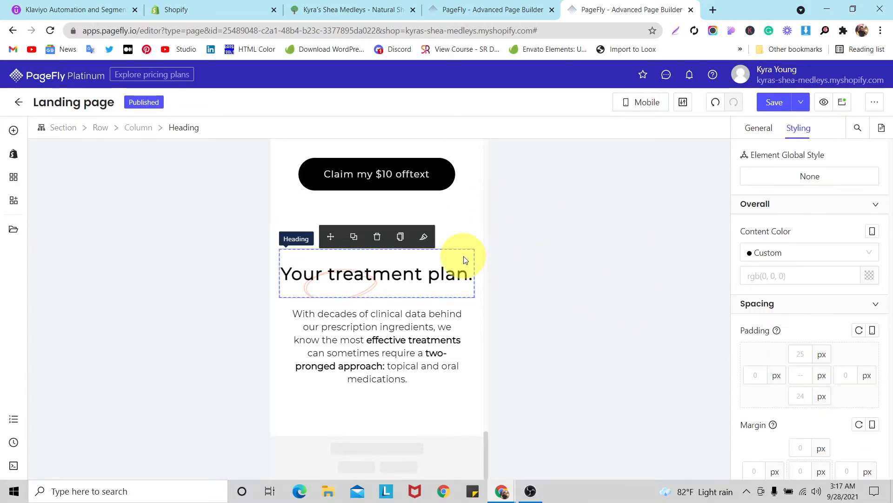
pyautogui.click(801, 355)
pyautogui.write('0')
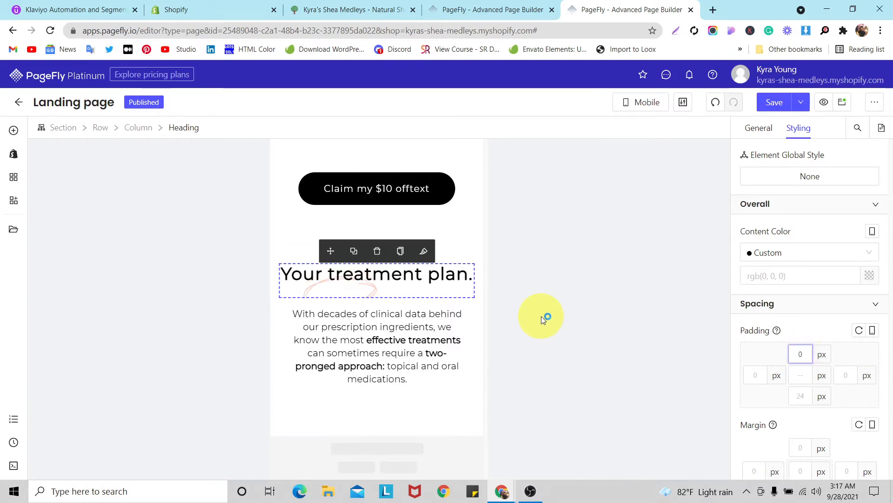
pyautogui.click(716, 102)
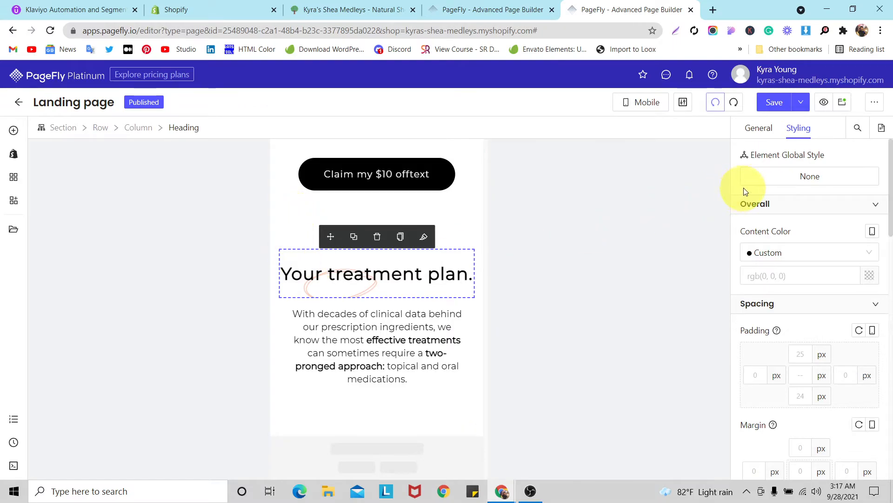
pyautogui.click(716, 103)
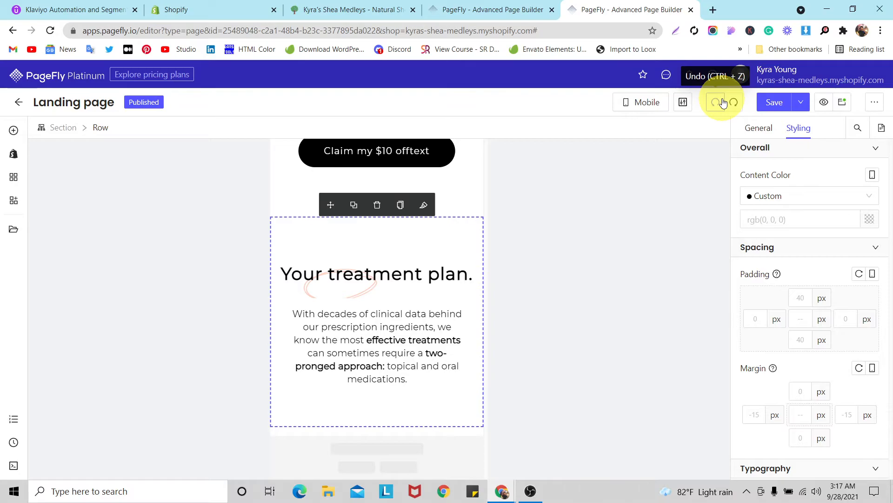
# Step: Try a 32 px font size on the "Your treatment plan." heading in the mobile layout
pyautogui.click(405, 264)
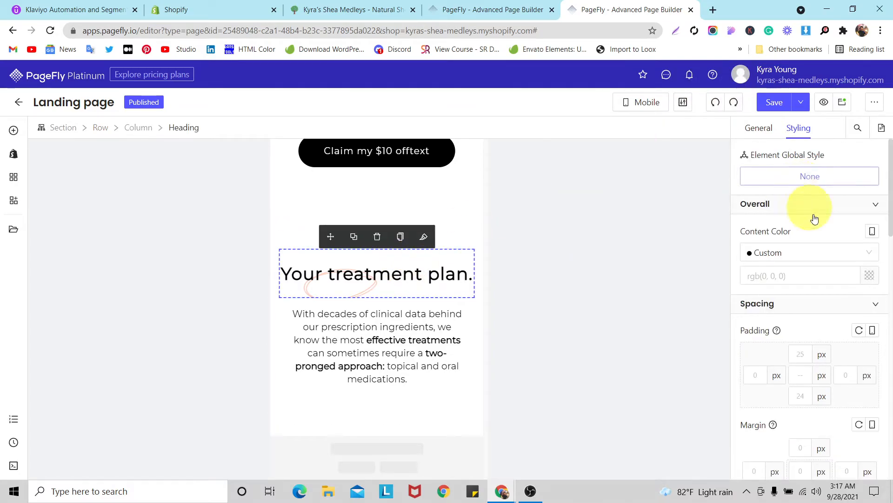
pyautogui.scroll(-8, 861, 309)
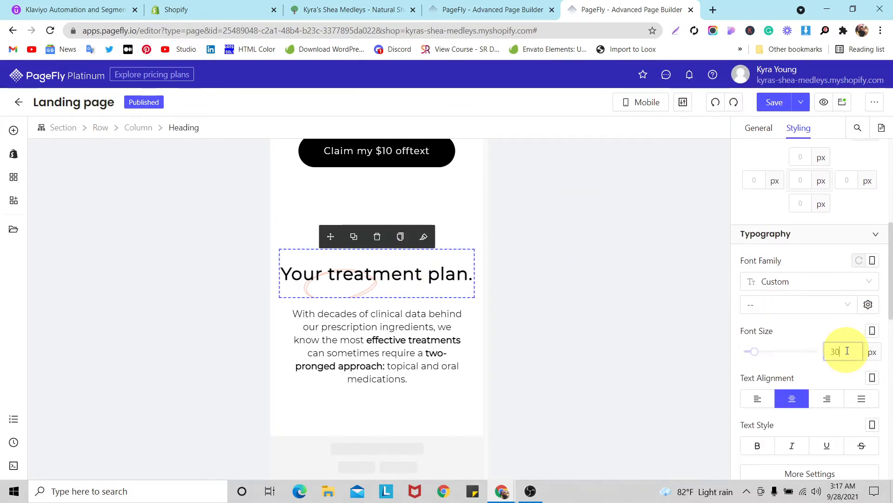
pyautogui.press('Up')
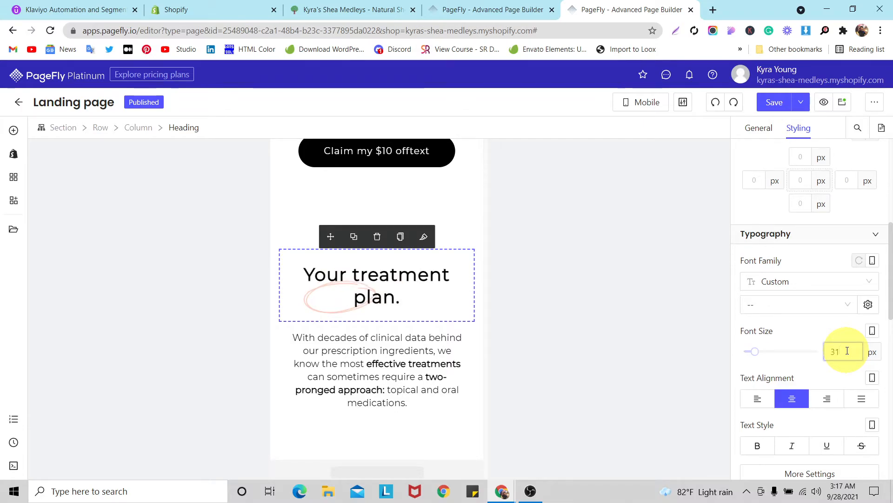
pyautogui.press('Up')
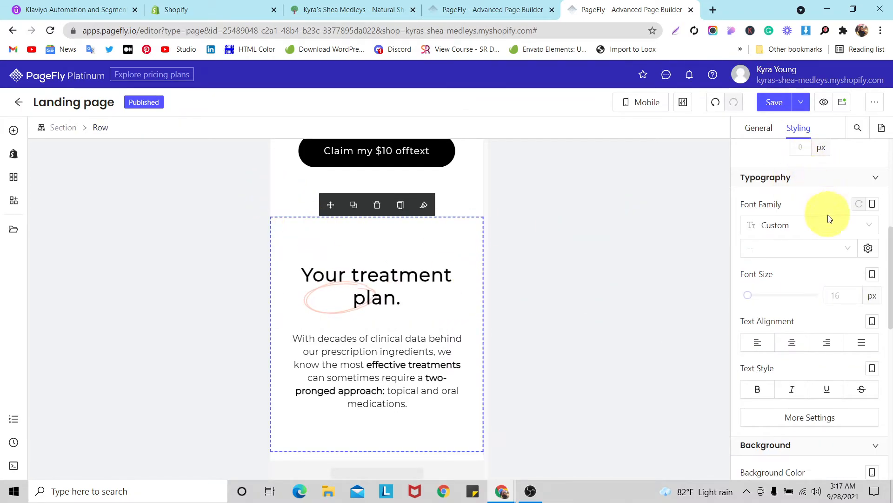
# Step: Set the top padding of the treatment plan row to 0 px in the mobile layout
pyautogui.scroll(6, 828, 216)
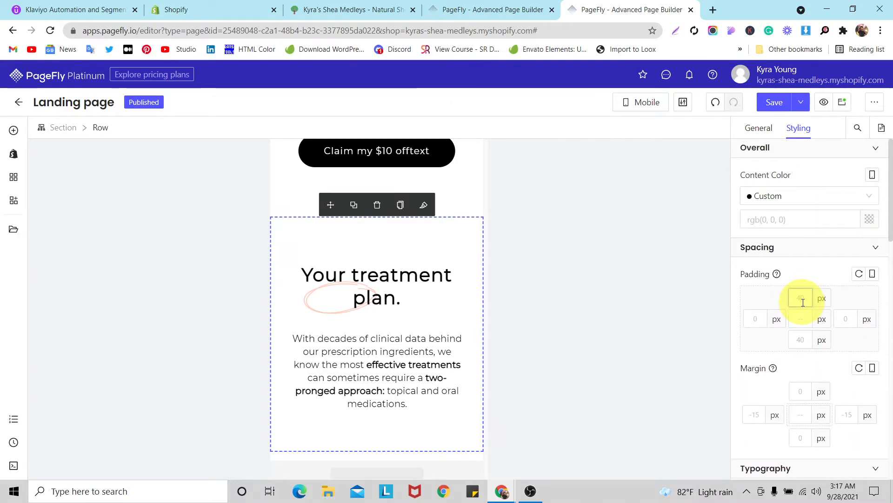
pyautogui.write('0')
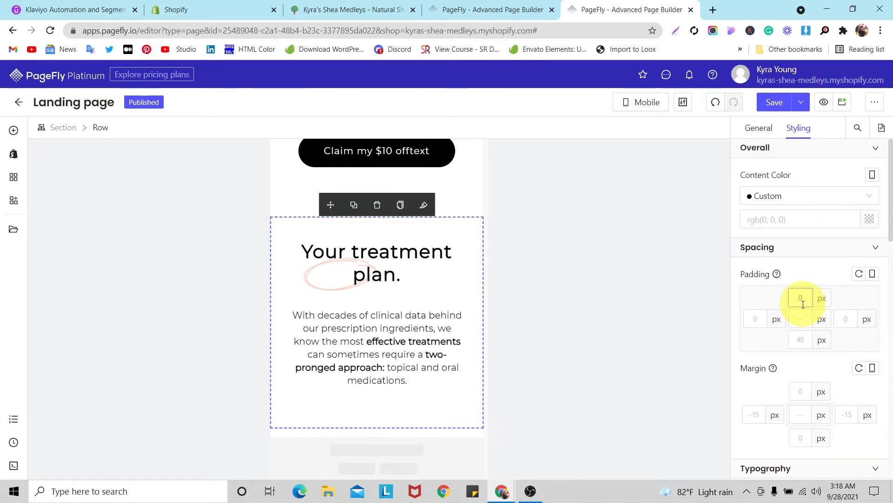
# Step: Upload the evidence-mobile PNG from Downloads and use it as the treatment plan heading's background image in the mobile layout
pyautogui.click(399, 275)
pyautogui.scroll(-4, 829, 314)
pyautogui.scroll(-11, 827, 311)
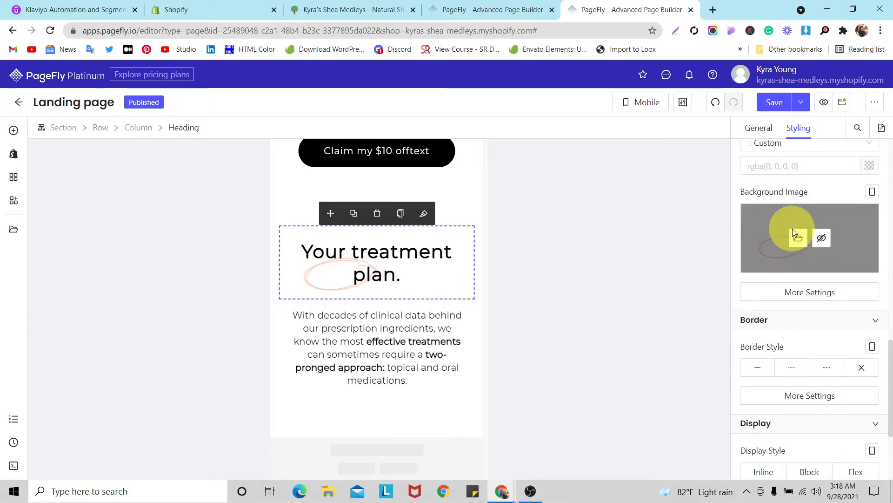
pyautogui.click(797, 244)
pyautogui.click(697, 181)
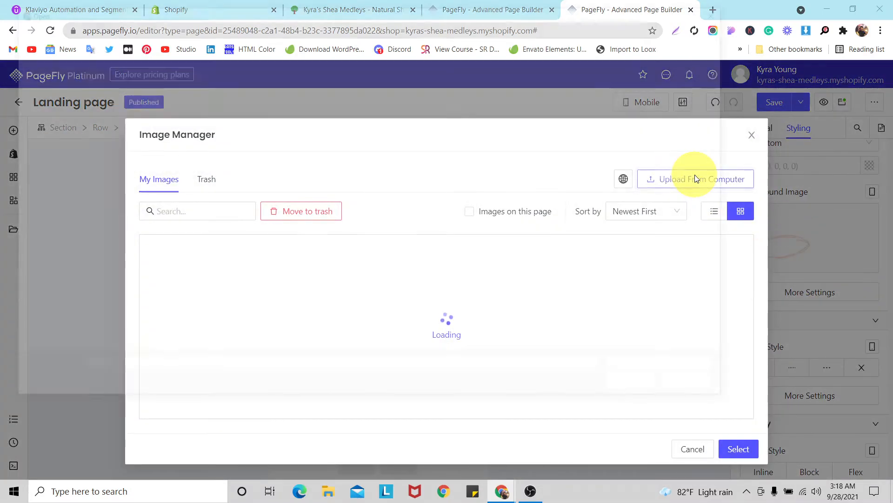
pyautogui.click(194, 87)
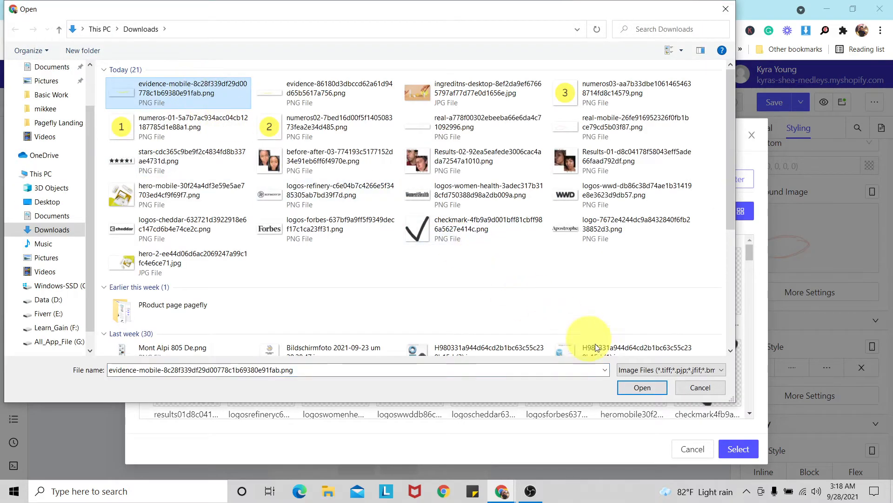
pyautogui.click(643, 388)
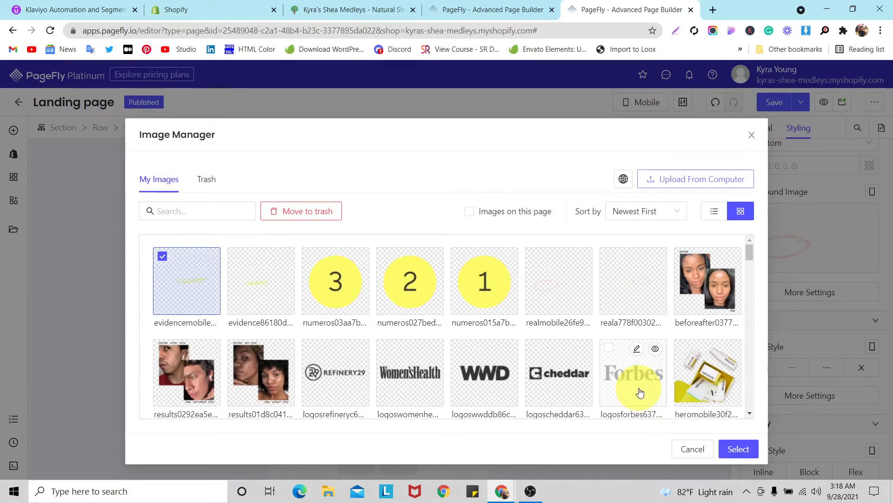
pyautogui.click(744, 448)
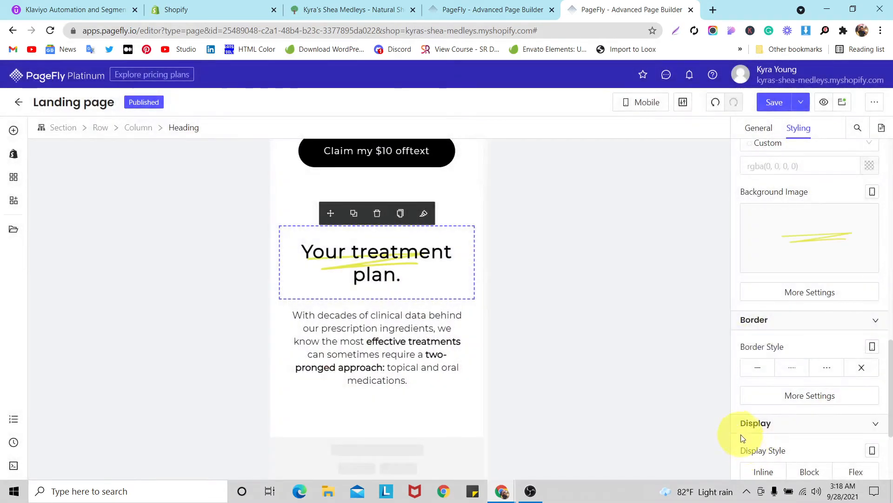
# Step: Set the "Your treatment plan." heading's font size to 30 px in the mobile layout
pyautogui.scroll(-3, 837, 273)
pyautogui.scroll(9, 845, 290)
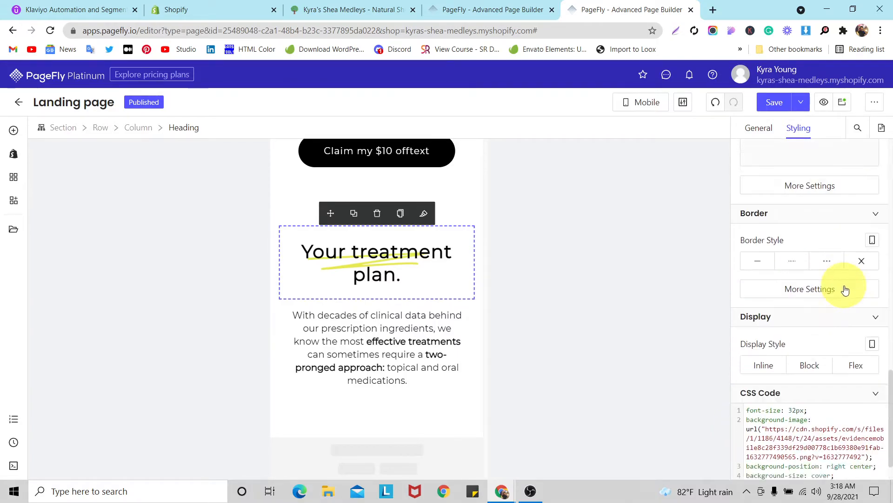
pyautogui.scroll(2, 846, 289)
pyautogui.click(844, 326)
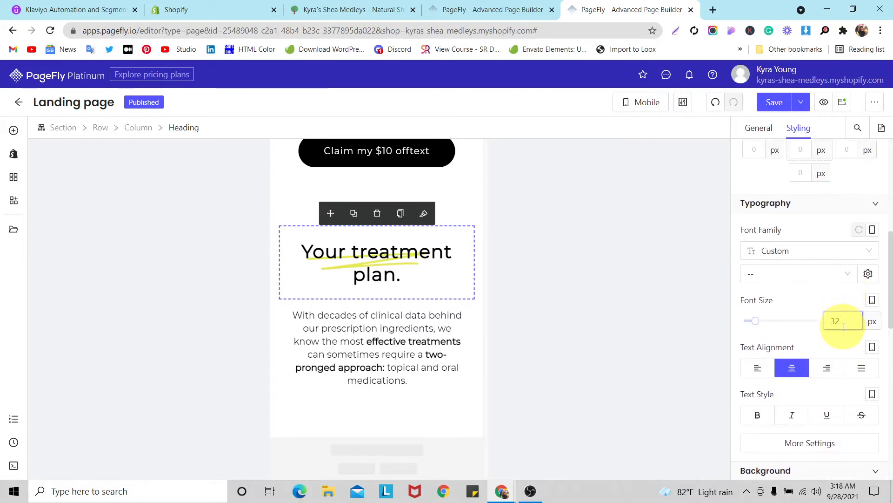
pyautogui.press('BackSpace')
pyautogui.write('0')
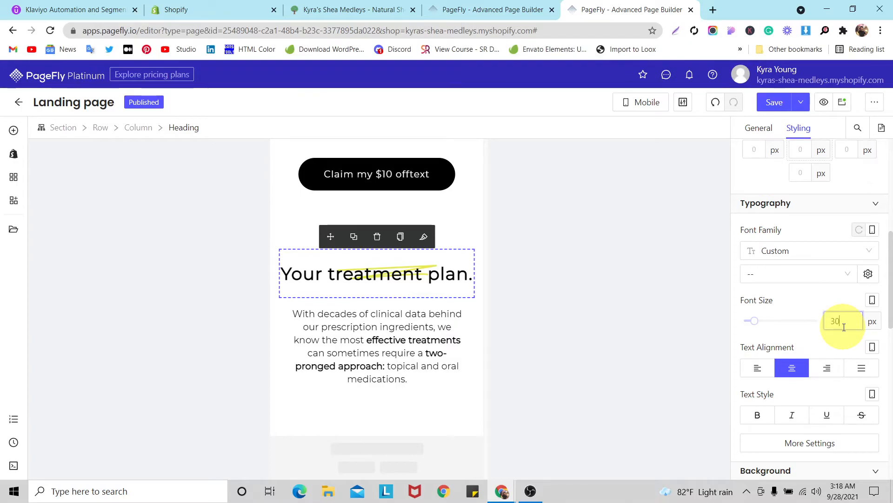
pyautogui.click(458, 233)
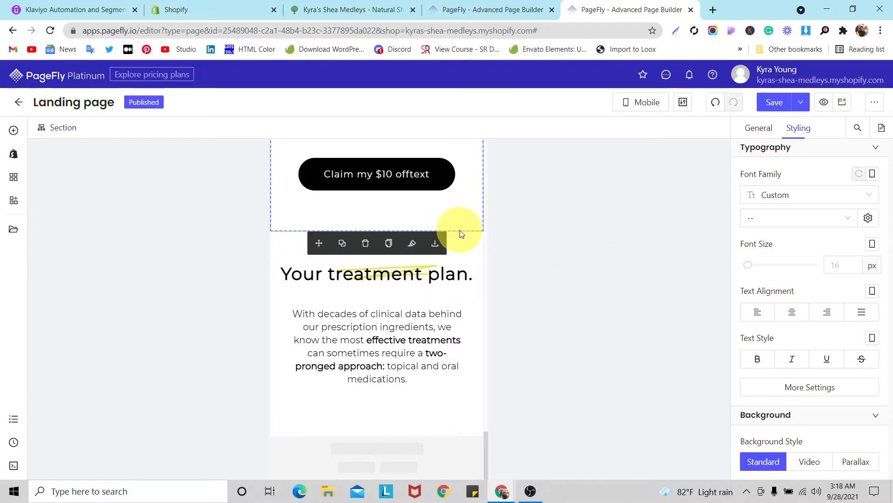
# Step: Return to the all-devices layout and add an image element below the treatment plan paragraph
pyautogui.click(647, 102)
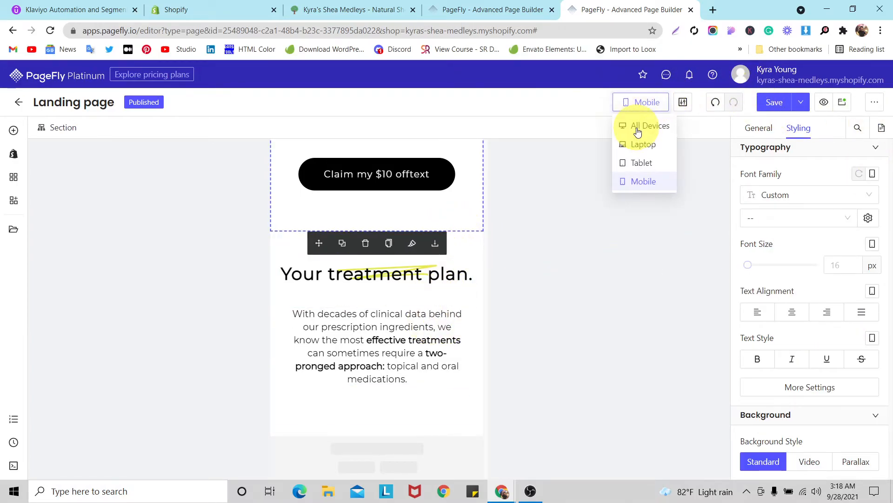
pyautogui.click(638, 130)
pyautogui.scroll(-3, 464, 236)
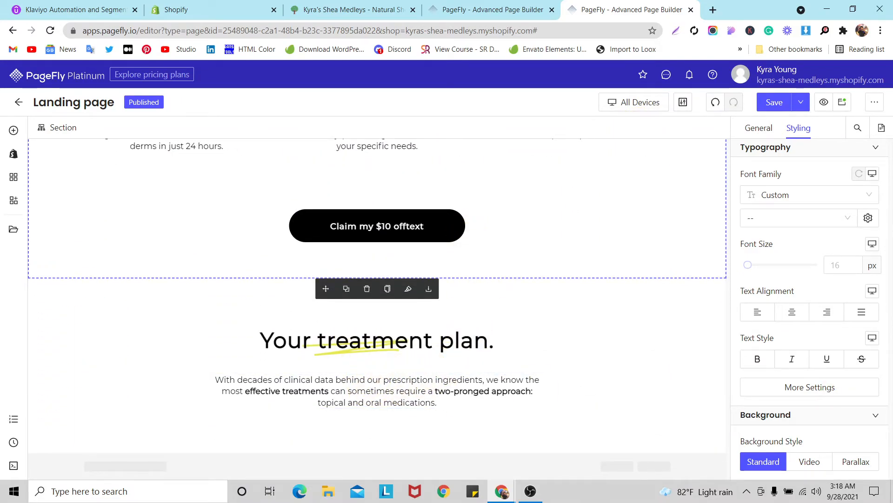
pyautogui.click(14, 130)
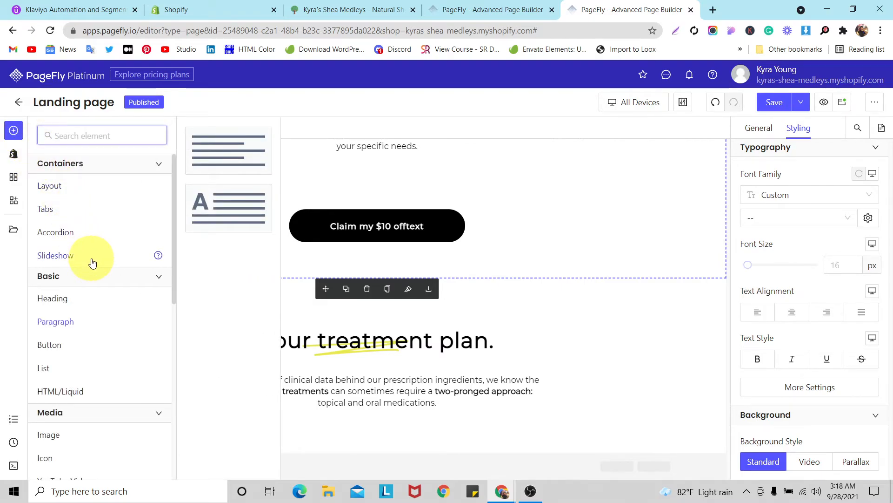
pyautogui.scroll(-4, 92, 263)
pyautogui.moveTo(92, 263)
pyautogui.moveTo(223, 143); pyautogui.dragTo(380, 409)
pyautogui.scroll(-2, 183, 361)
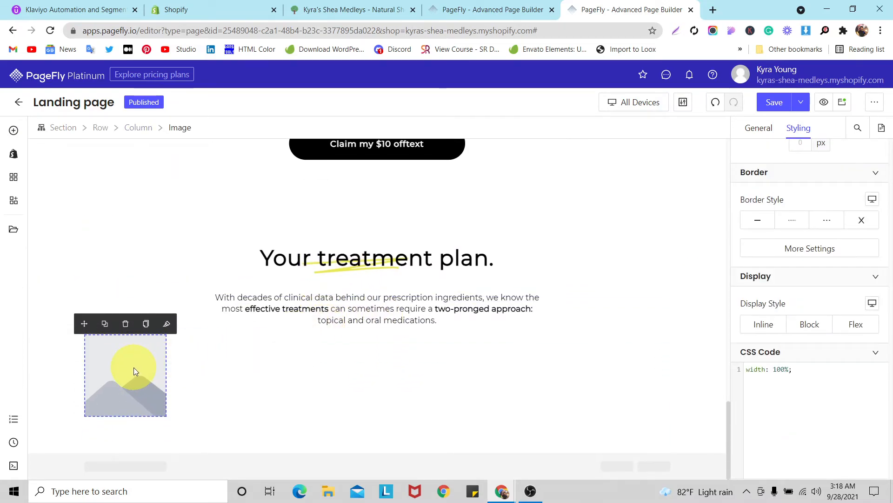
# Step: Upload the ingreditns-desktop image from Downloads and use it as the new image element's source
pyautogui.scroll(4, 824, 223)
pyautogui.scroll(3, 824, 224)
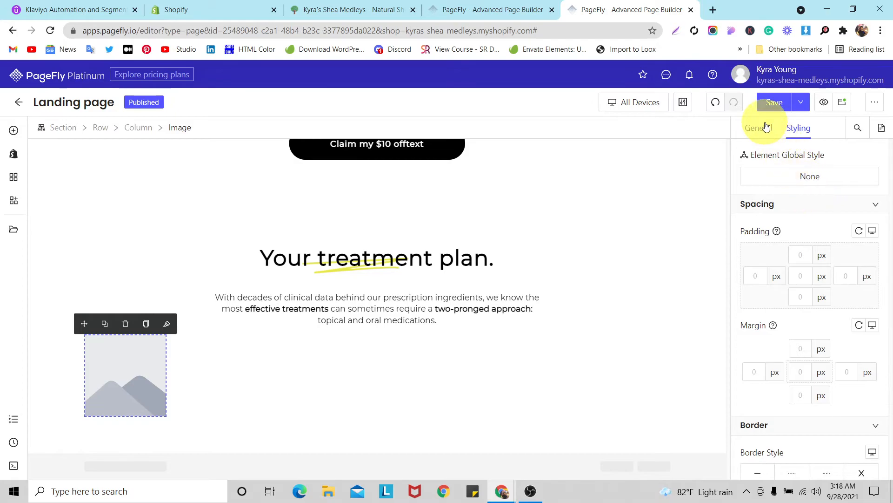
pyautogui.click(759, 127)
pyautogui.click(812, 221)
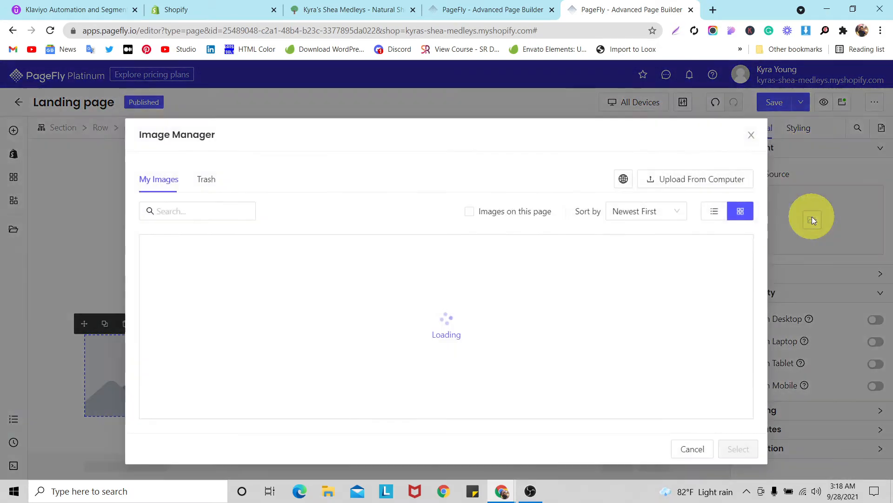
pyautogui.click(680, 175)
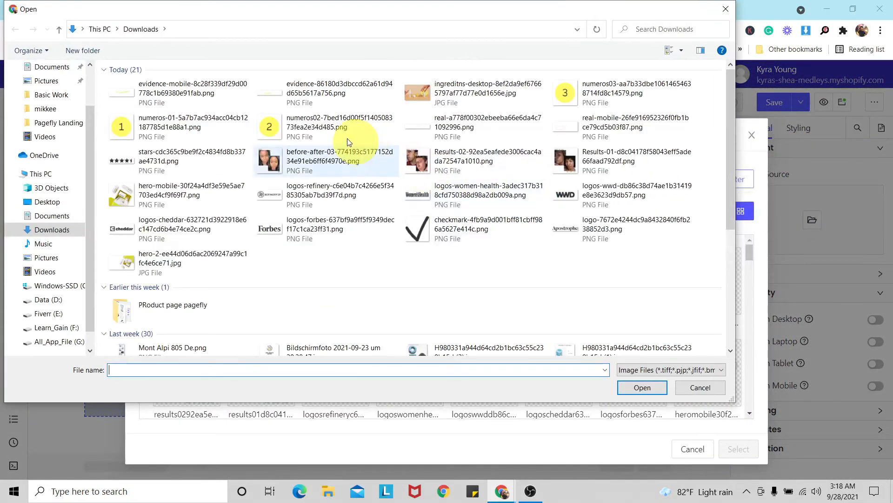
pyautogui.click(443, 102)
pyautogui.click(642, 389)
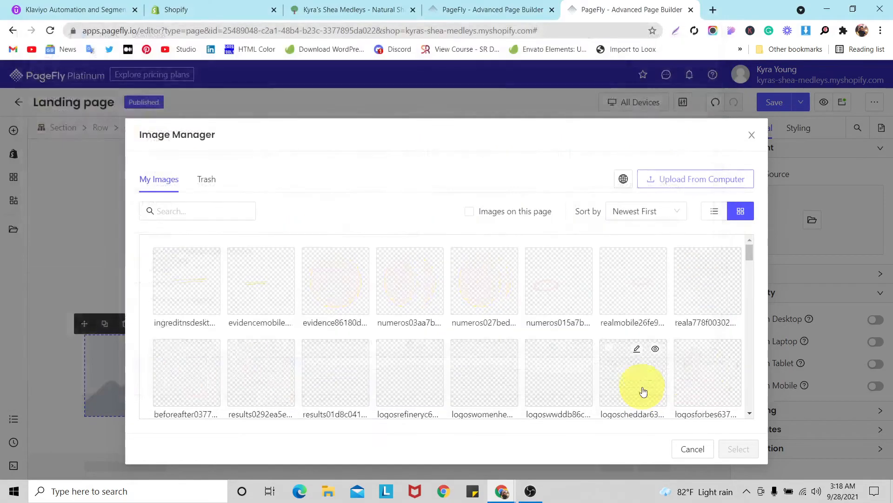
pyautogui.scroll(-2, 435, 293)
pyautogui.scroll(2, 435, 293)
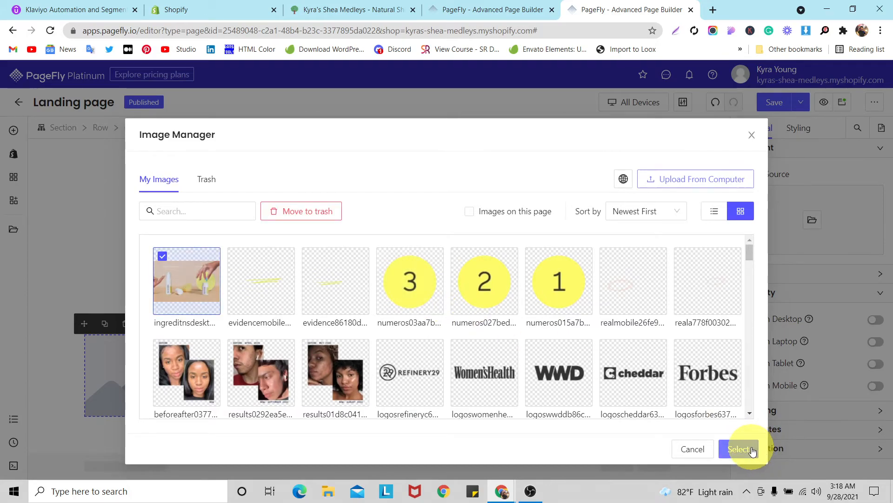
pyautogui.click(739, 449)
# Step: Set the top margin of the medications image to 20 px in the all-devices layout
pyautogui.scroll(-5, 281, 295)
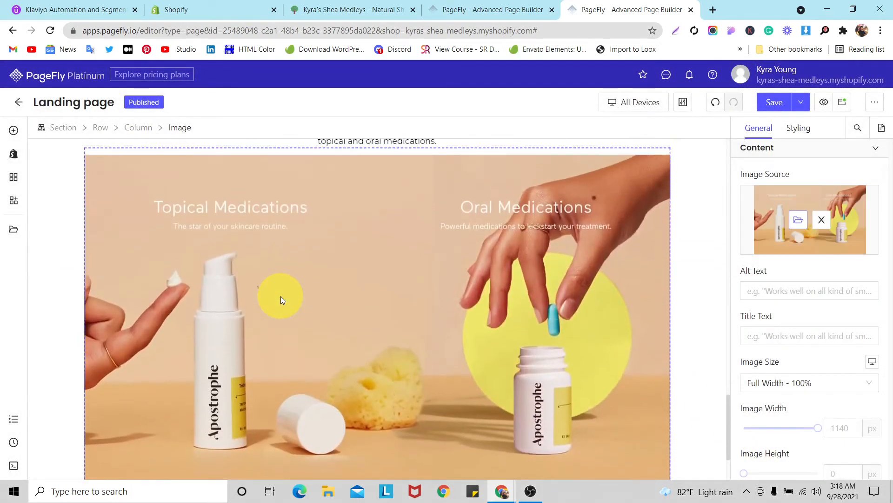
pyautogui.scroll(3, 280, 299)
pyautogui.click(66, 327)
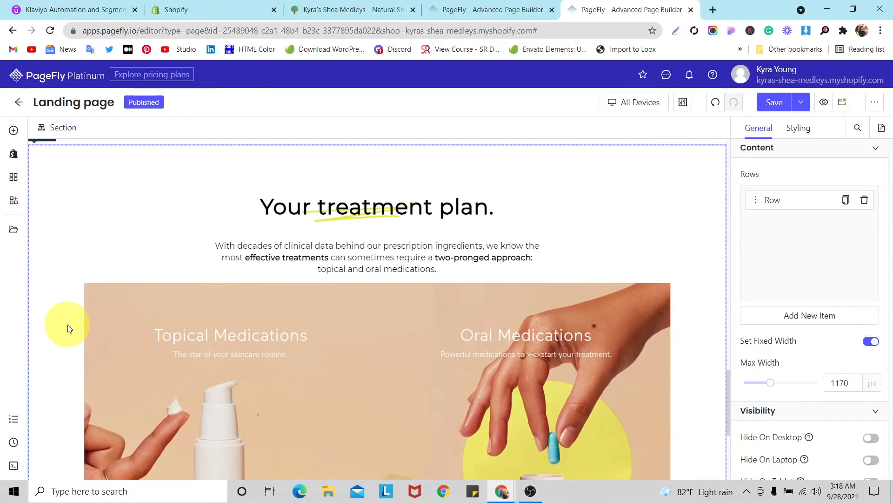
pyautogui.scroll(1, 295, 342)
pyautogui.scroll(-8, 294, 342)
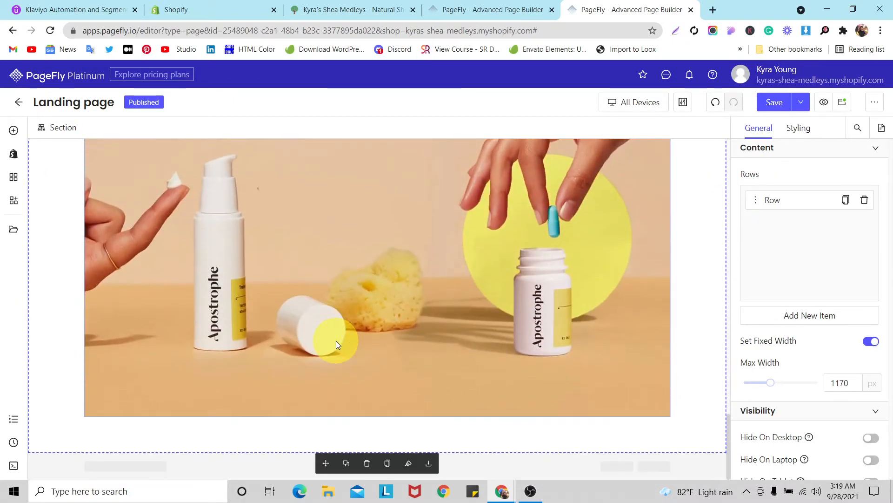
pyautogui.scroll(1, 535, 298)
pyautogui.click(806, 134)
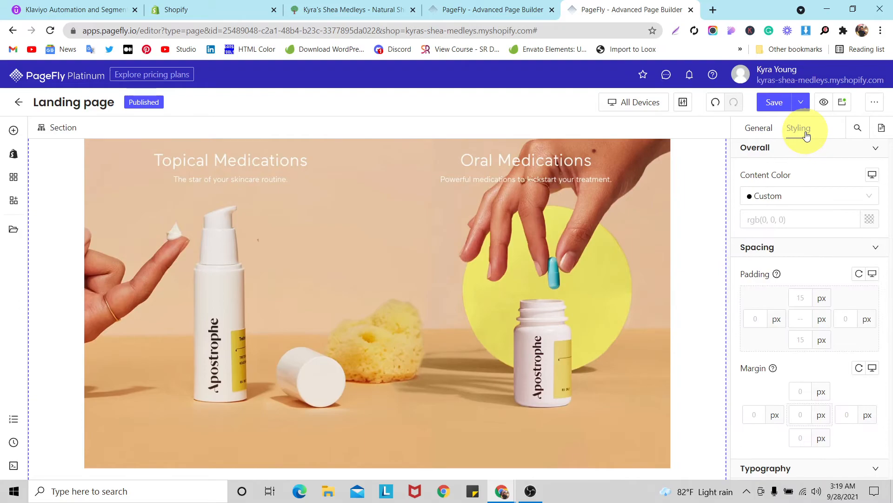
pyautogui.scroll(3, 702, 235)
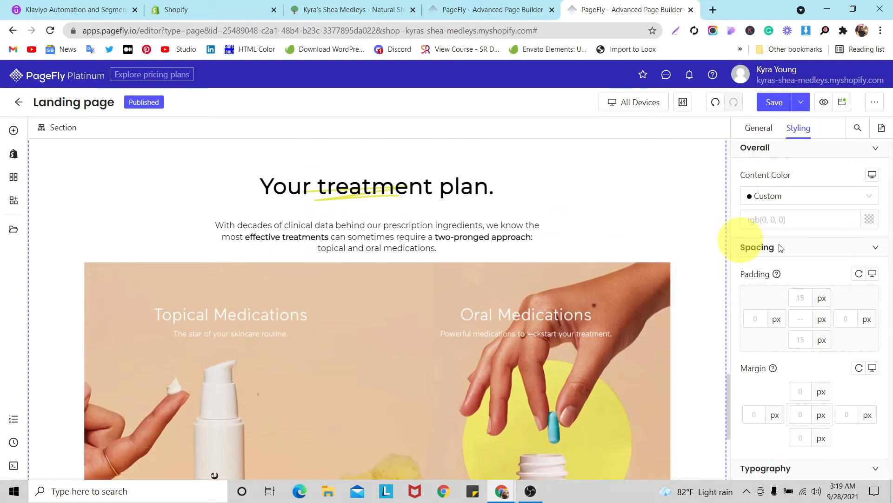
pyautogui.click(435, 237)
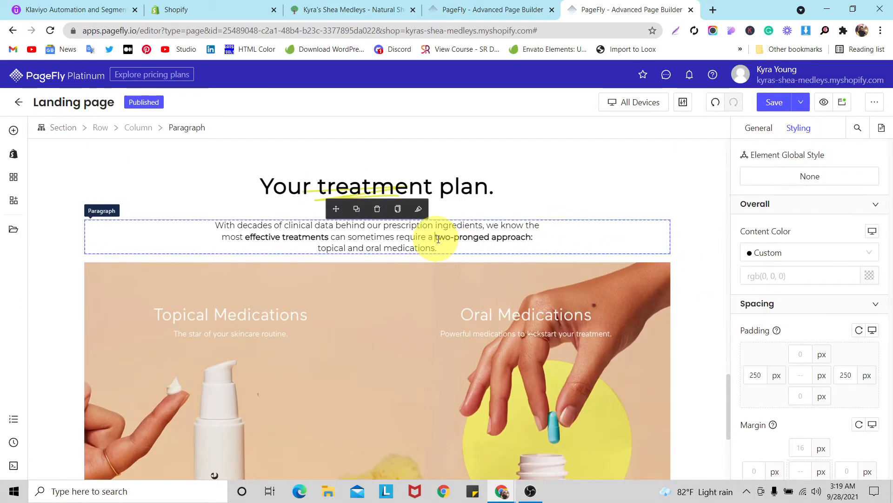
pyautogui.scroll(-2, 828, 335)
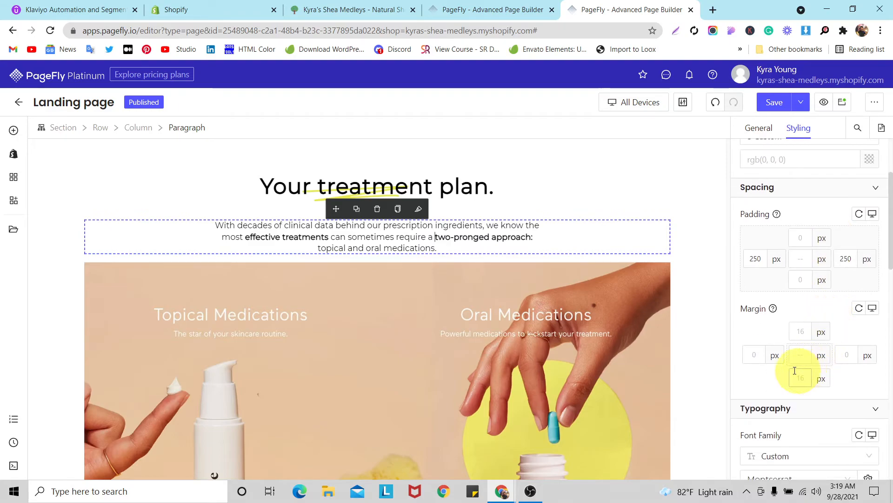
pyautogui.click(552, 303)
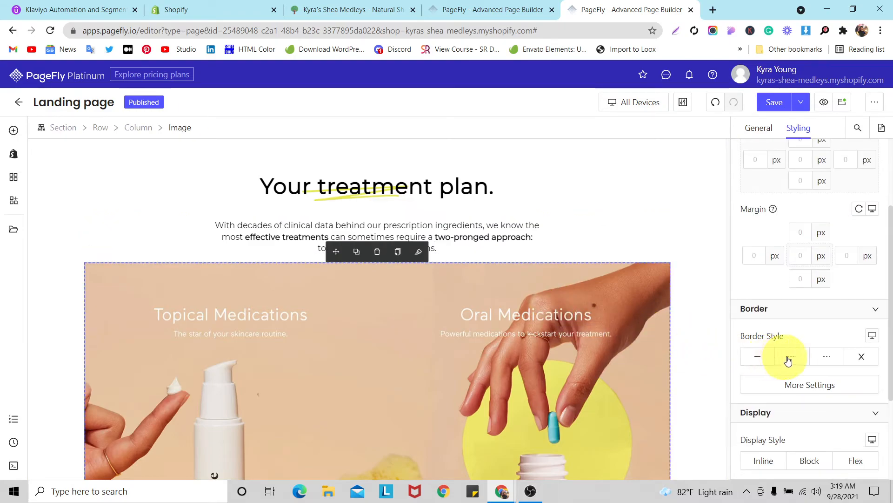
pyautogui.click(801, 233)
pyautogui.write('20')
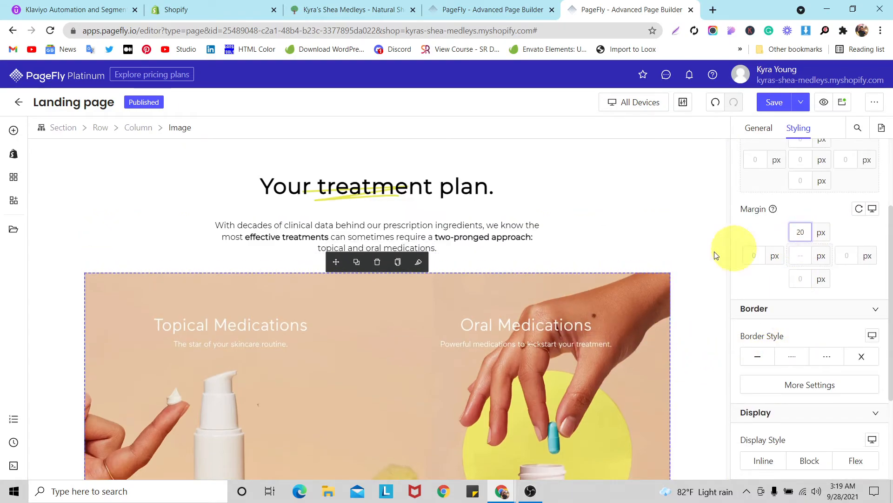
# Step: Set the treatment plan section's top and bottom padding to 40 px each
pyautogui.scroll(-5, 535, 289)
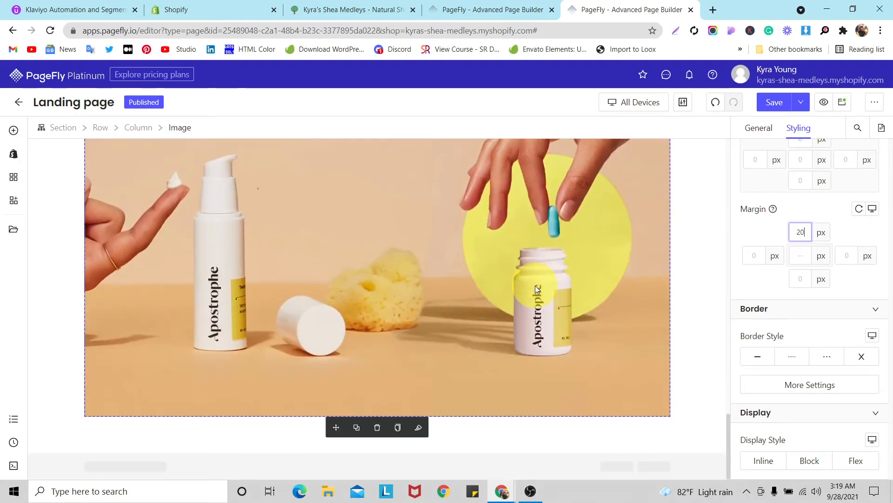
pyautogui.click(702, 433)
pyautogui.scroll(3, 841, 347)
pyautogui.click(814, 304)
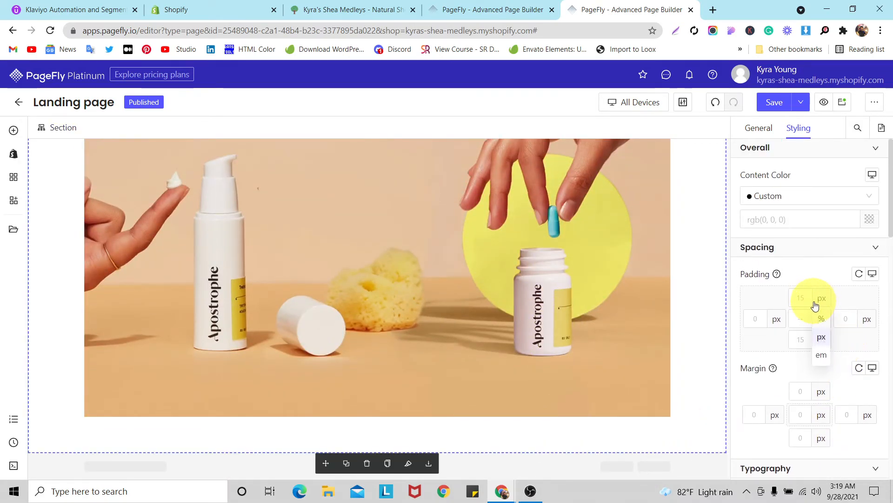
pyautogui.click(807, 298)
pyautogui.write('40')
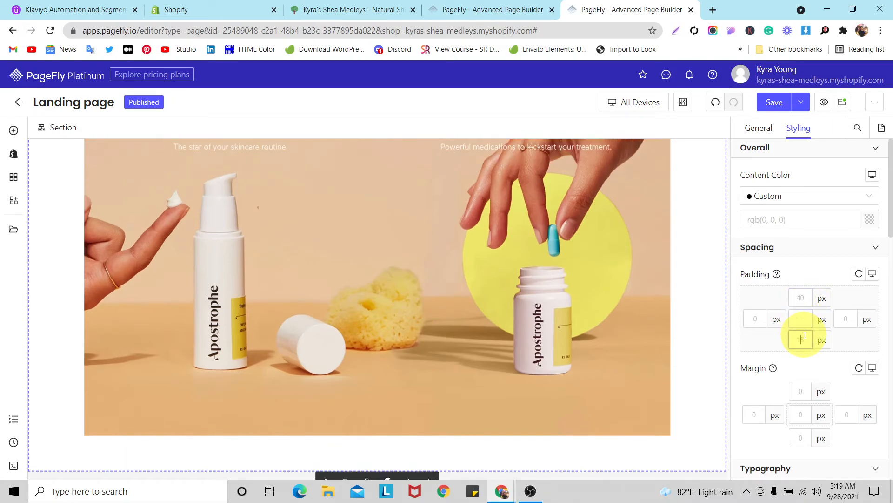
pyautogui.click(805, 335)
pyautogui.write('40')
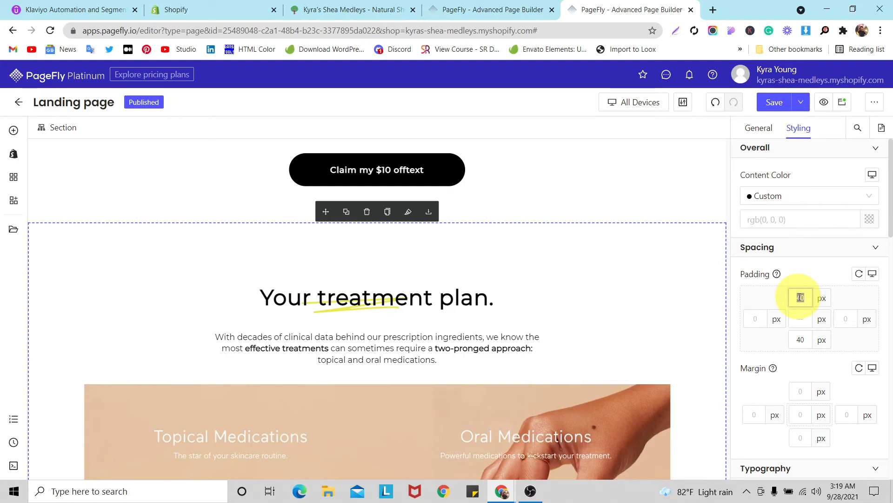
# Step: Set the treatment plan section's top padding to 0 px and publish the page
pyautogui.press('BackSpace')
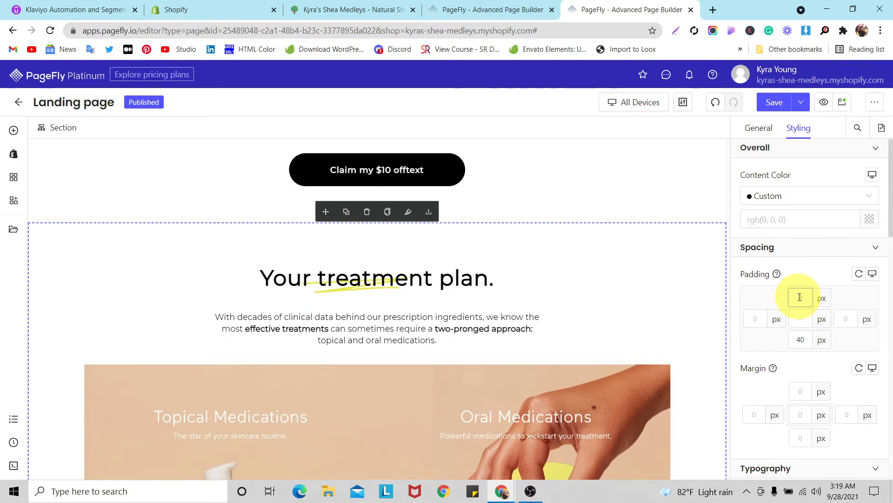
pyautogui.click(801, 102)
pyautogui.click(782, 124)
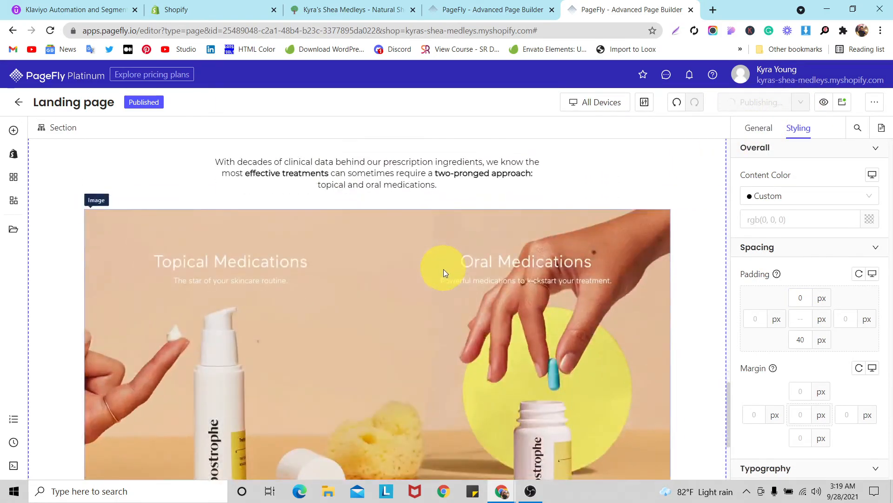
# Step: Set the treatment plan section's bottom padding to 0 px in the mobile layout
pyautogui.scroll(2, 446, 277)
pyautogui.scroll(-8, 448, 275)
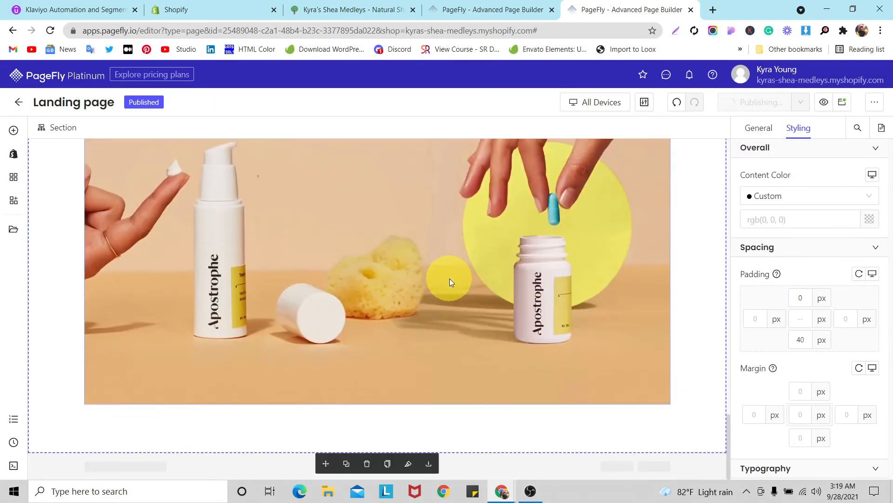
pyautogui.click(614, 106)
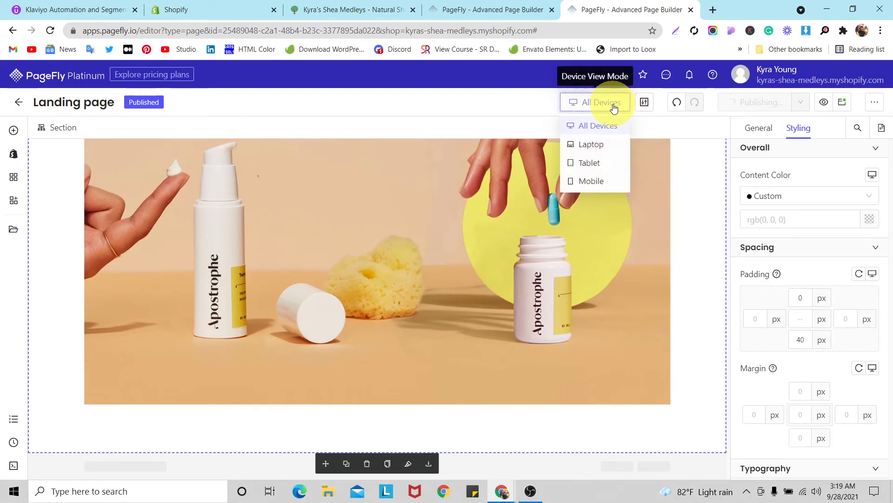
pyautogui.click(591, 181)
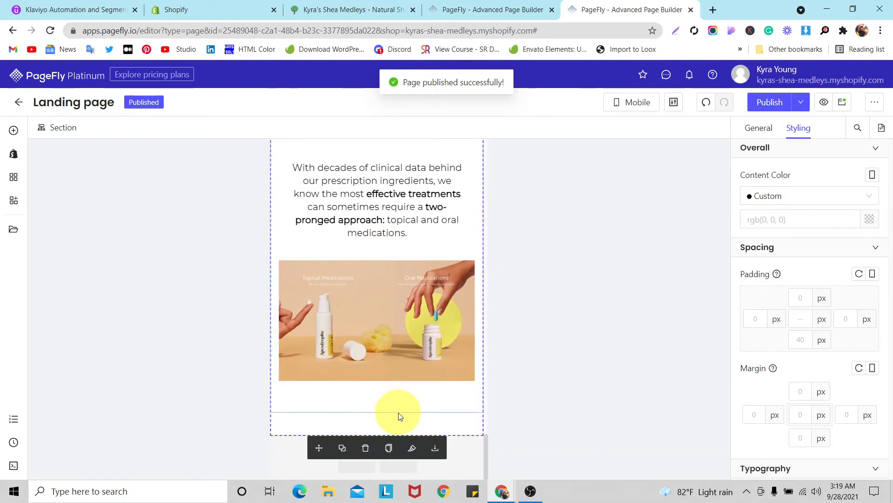
pyautogui.click(804, 340)
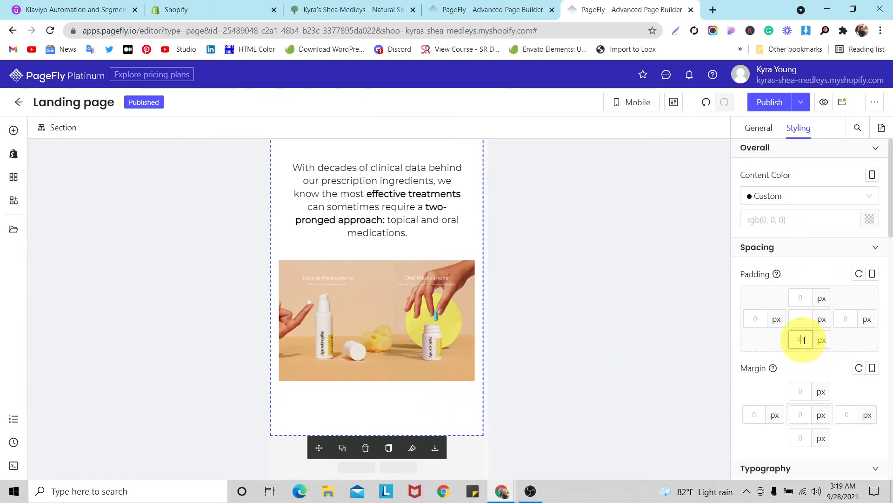
pyautogui.write('0')
pyautogui.scroll(3, 382, 322)
pyautogui.scroll(-3, 375, 329)
pyautogui.scroll(3, 376, 331)
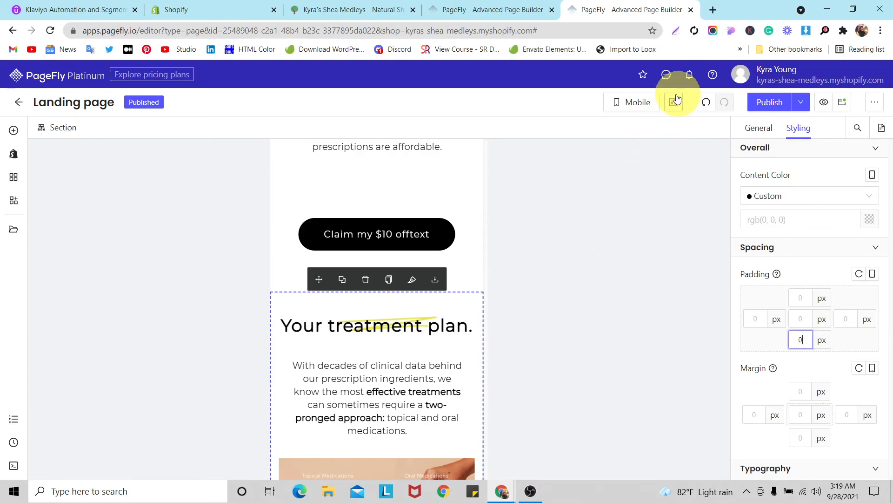
# Step: Return to the all-devices layout and save the page
pyautogui.click(639, 103)
pyautogui.click(637, 125)
pyautogui.click(770, 102)
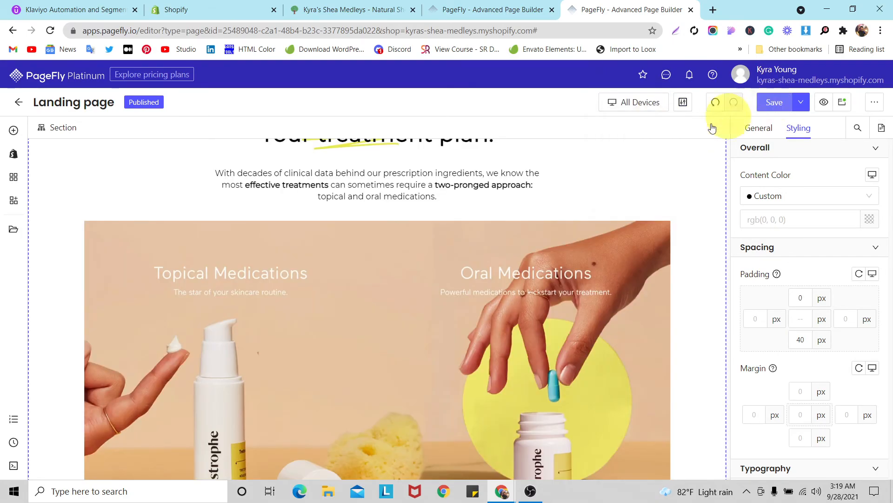
# Step: Review the finished page sections, from the patient results through how Apostrophe works to the treatment plan image
pyautogui.scroll(10, 384, 250)
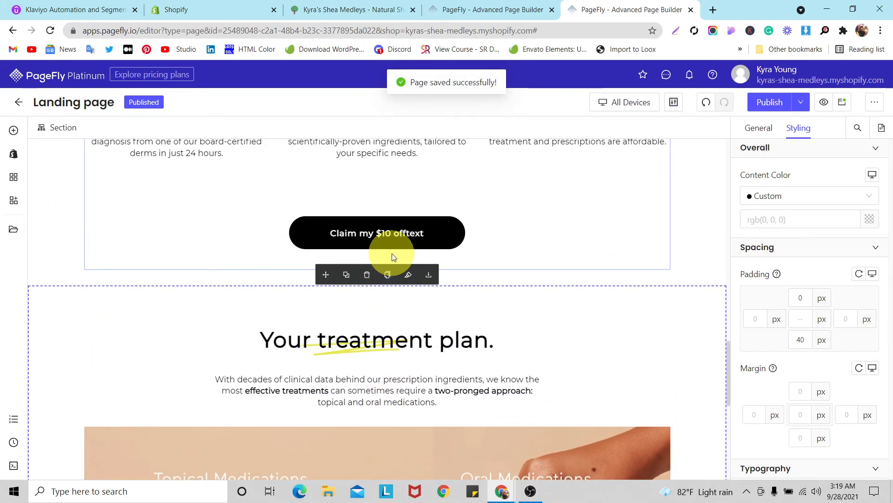
pyautogui.scroll(10, 402, 268)
pyautogui.scroll(-7, 402, 270)
pyautogui.scroll(5, 401, 275)
pyautogui.scroll(-10, 401, 276)
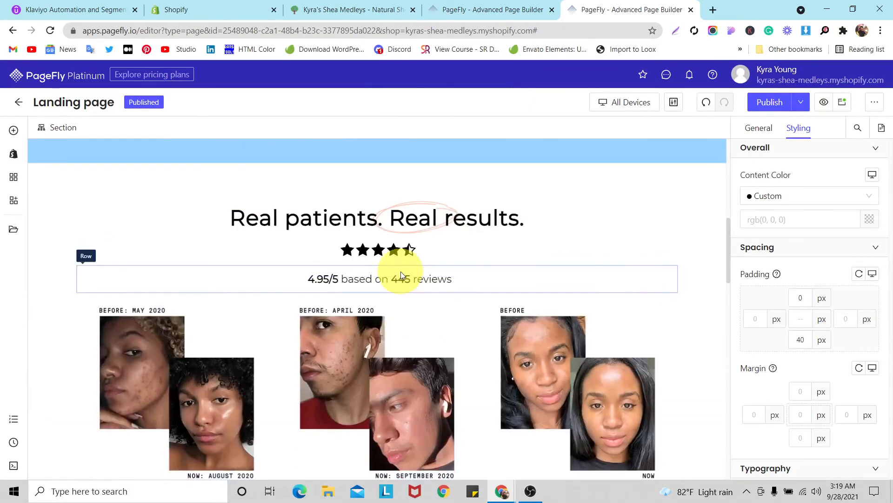
pyautogui.scroll(-6, 401, 276)
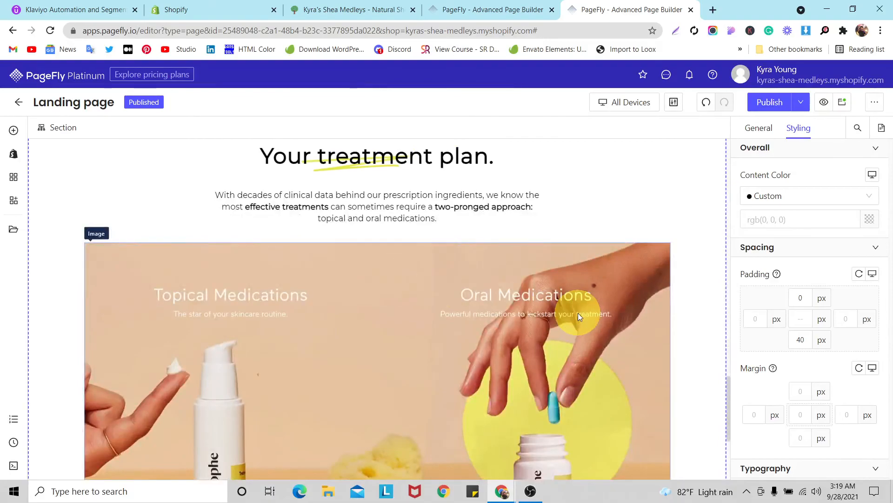
pyautogui.scroll(-2, 579, 311)
pyautogui.scroll(4, 582, 310)
pyautogui.scroll(2, 581, 311)
pyautogui.scroll(-5, 582, 309)
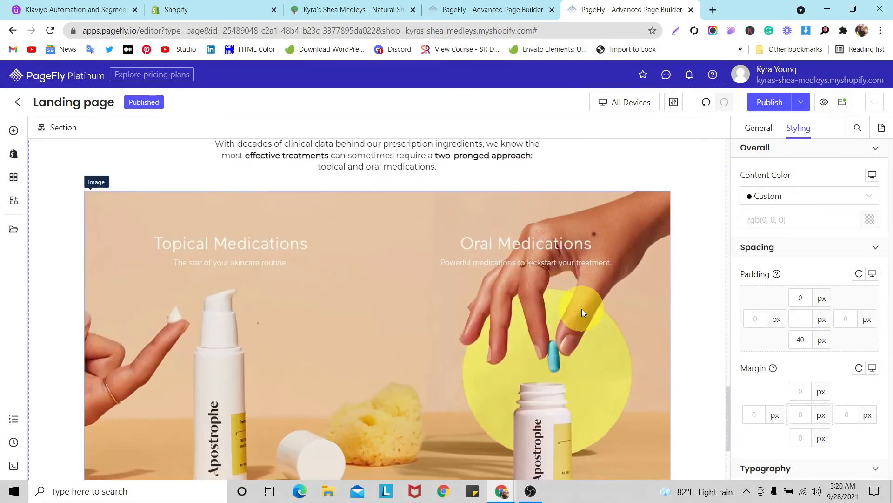
pyautogui.scroll(7, 625, 305)
pyautogui.scroll(2, 625, 304)
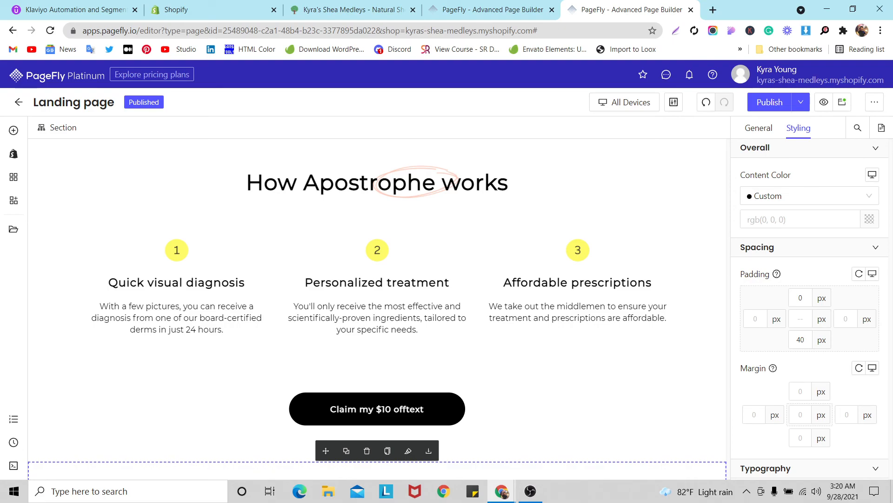
pyautogui.scroll(-8, 509, 306)
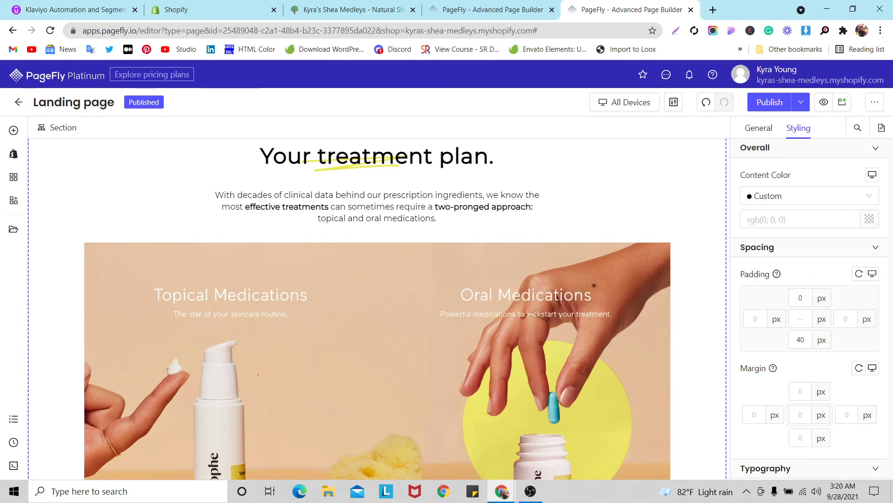
pyautogui.scroll(-4, 430, 232)
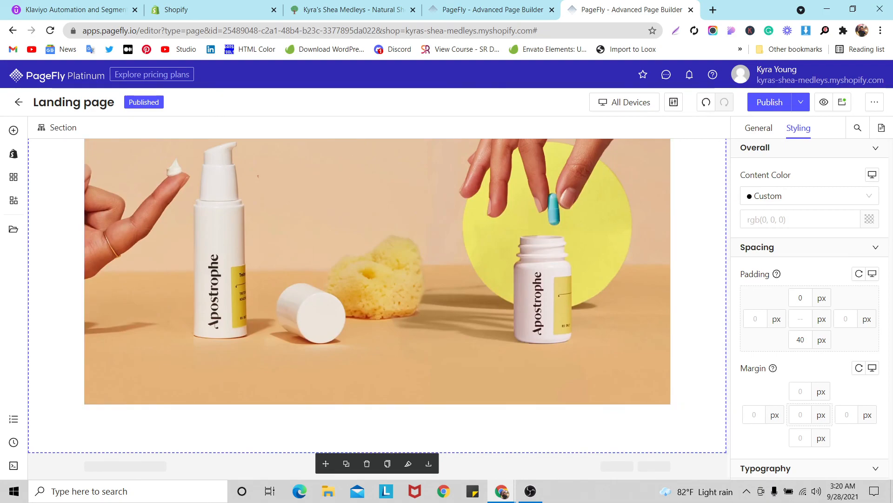
pyautogui.scroll(5, 339, 248)
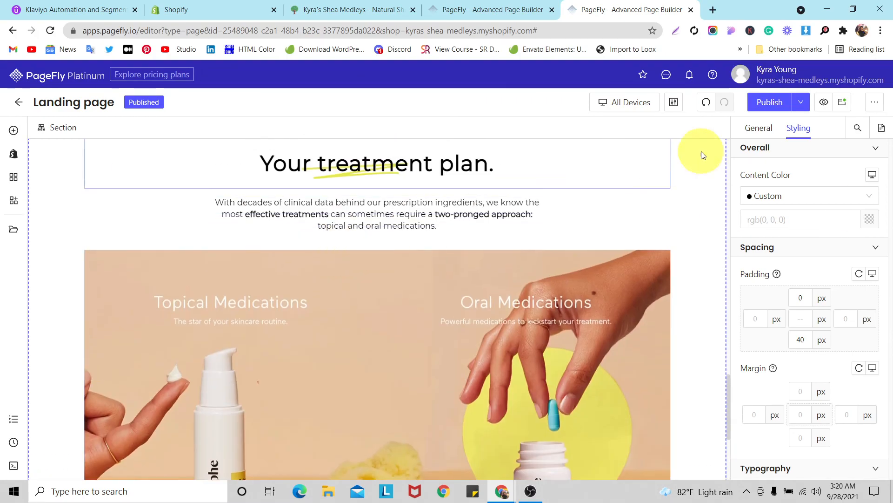
pyautogui.scroll(6, 519, 235)
pyautogui.scroll(-10, 519, 235)
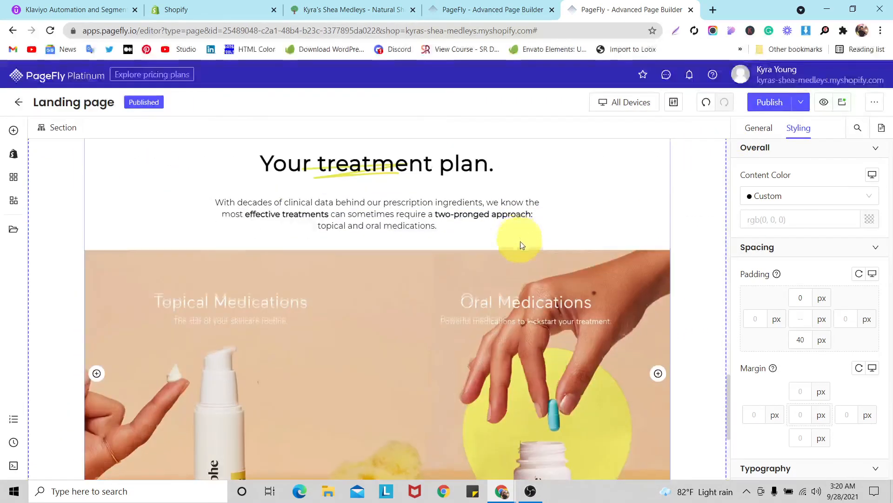